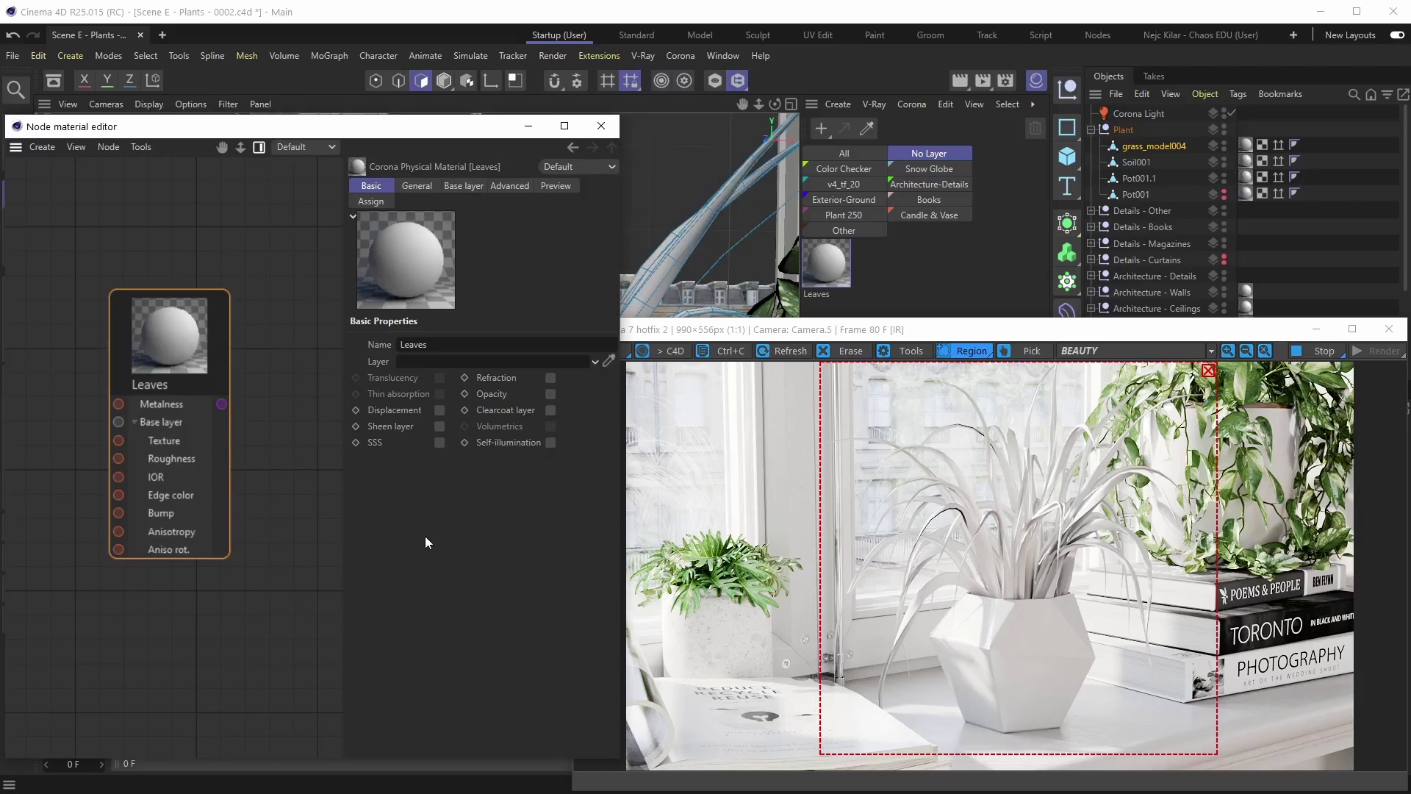
Step: Show the Leaves material's base layer settings and move the two green diffuse bitmap nodes near the material node
click(417, 186)
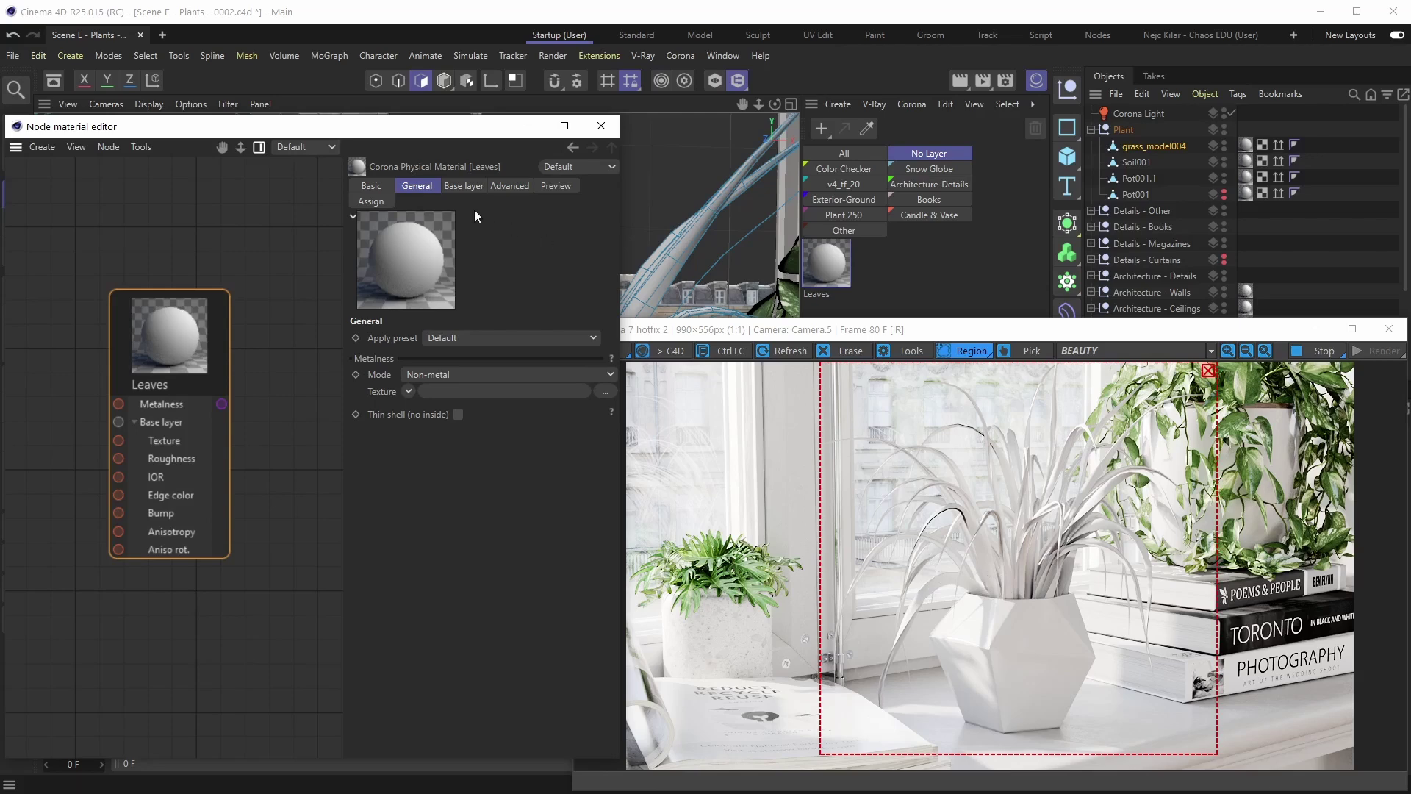
click(464, 187)
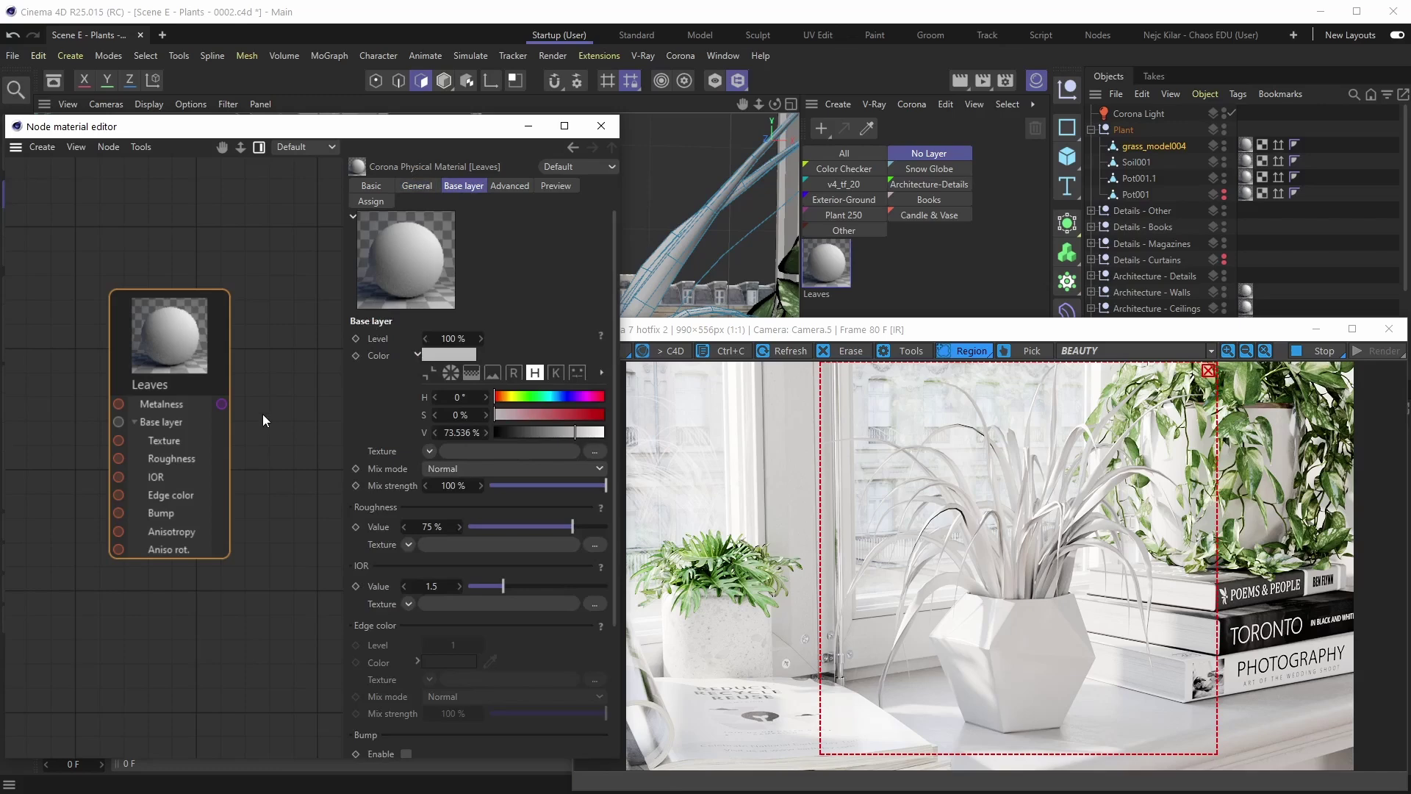
scroll(143, 417, down, 5)
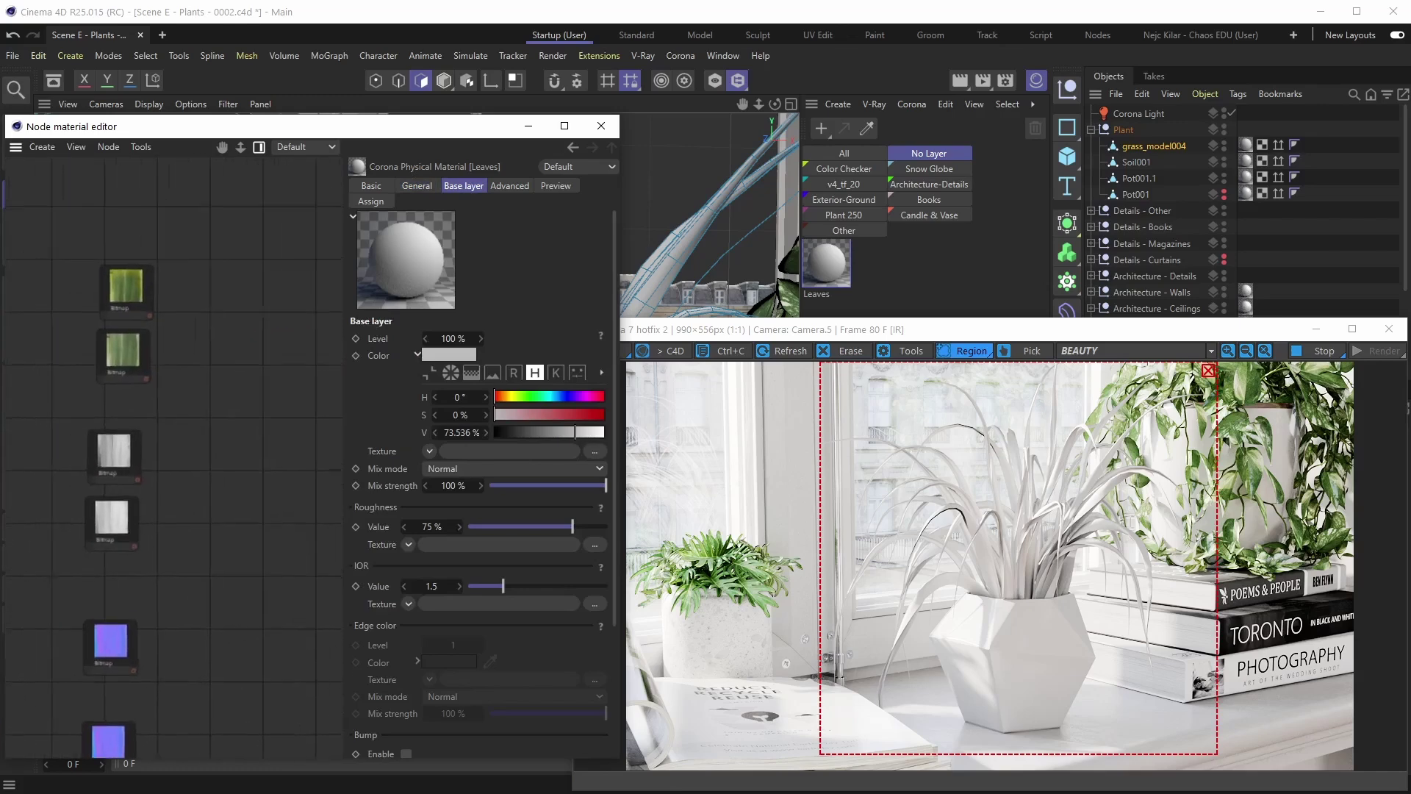
drag(66, 250, 133, 378)
drag(153, 299, 288, 315)
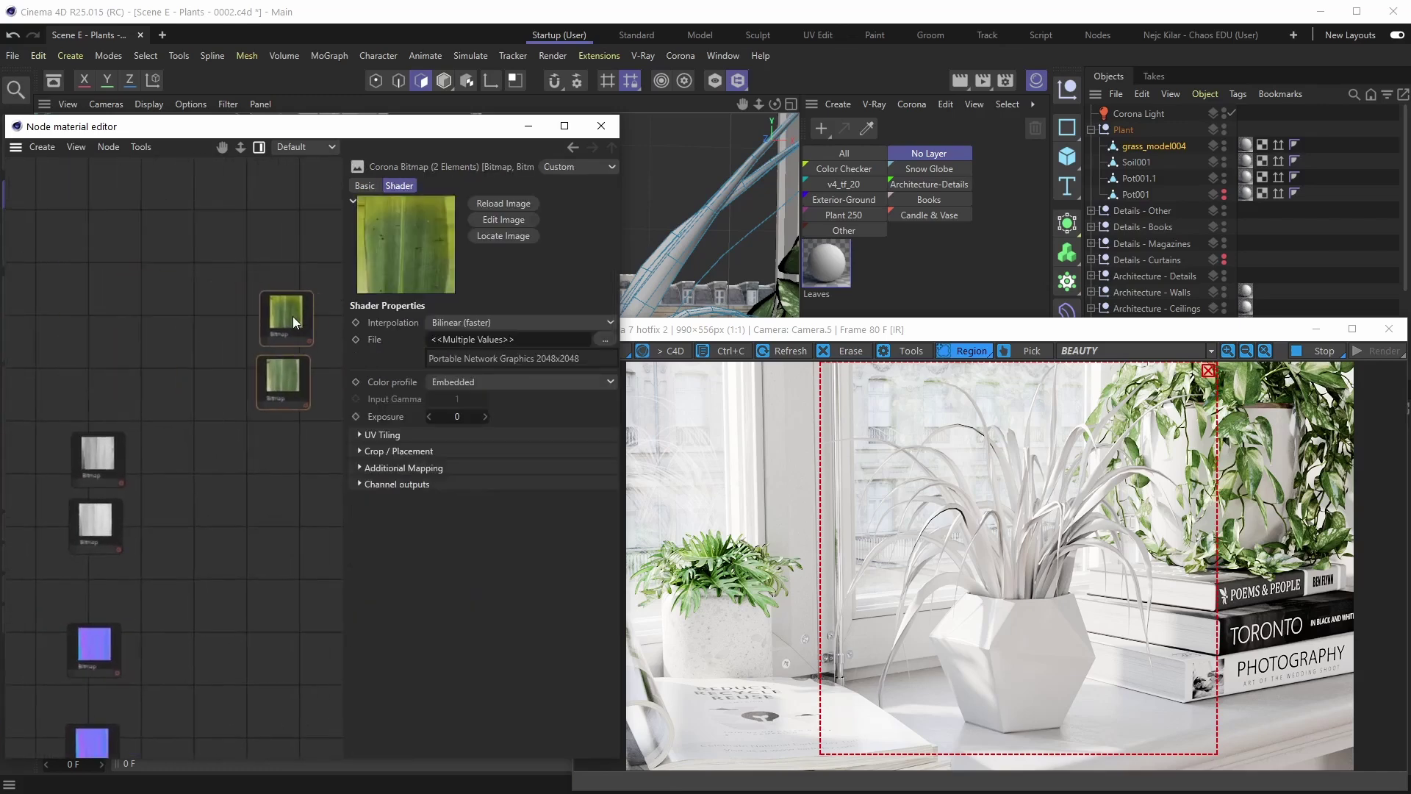
scroll(240, 306, up, 4)
drag(118, 314, 67, 307)
middle_drag(68, 308, 122, 307)
scroll(153, 316, up, 2)
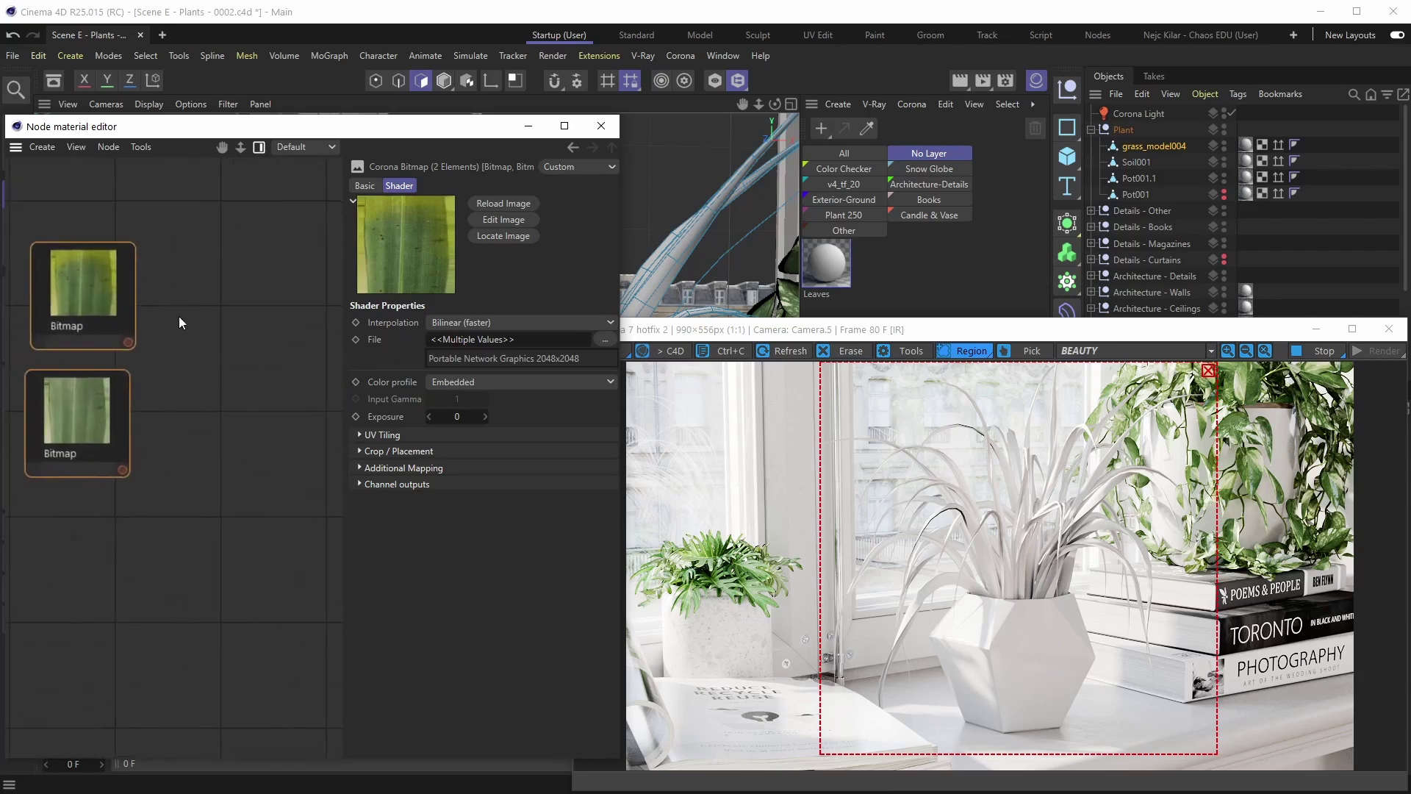
drag(113, 416, 127, 412)
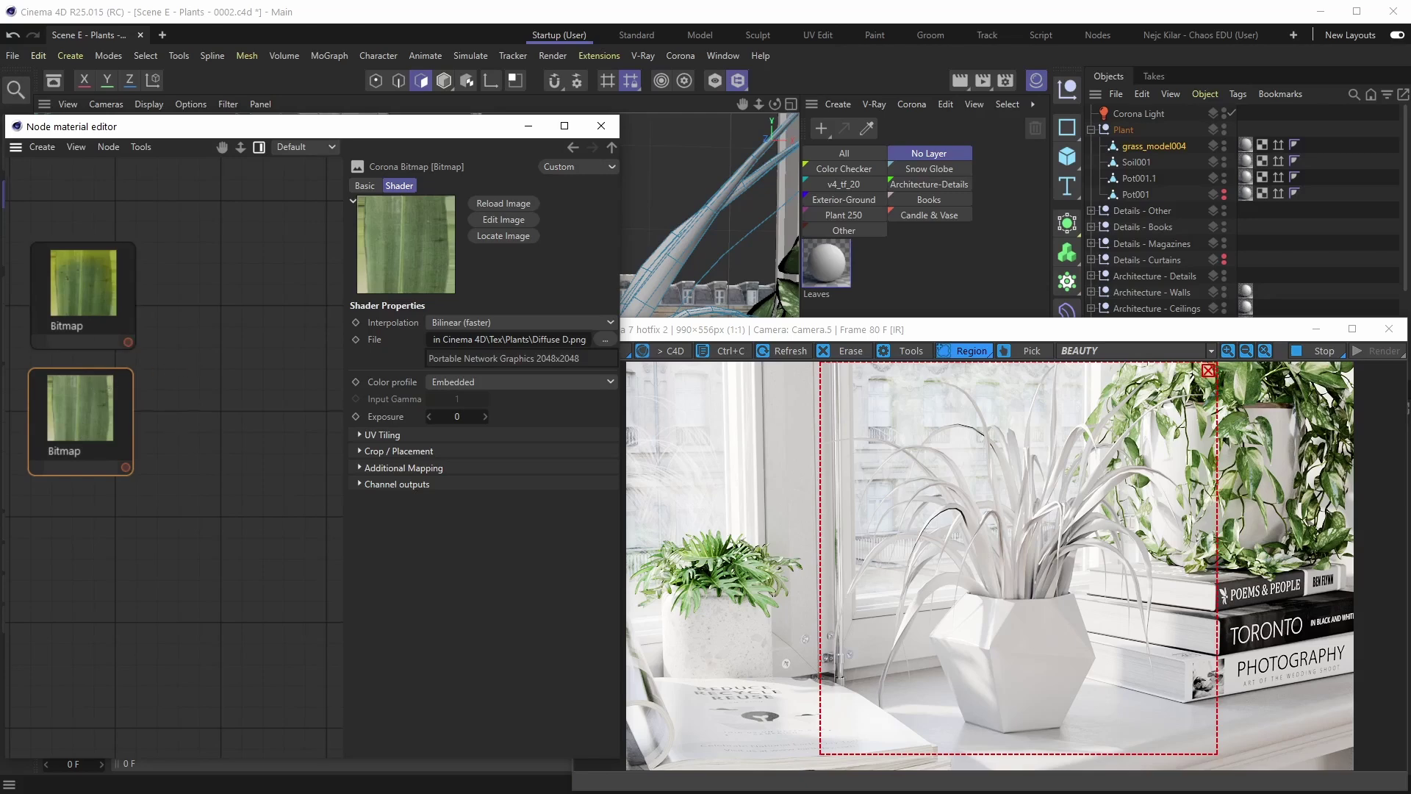
Step: Add a Corona Multi Shader node in the empty space beside the two diffuse bitmap nodes
middle_drag(189, 361, 177, 356)
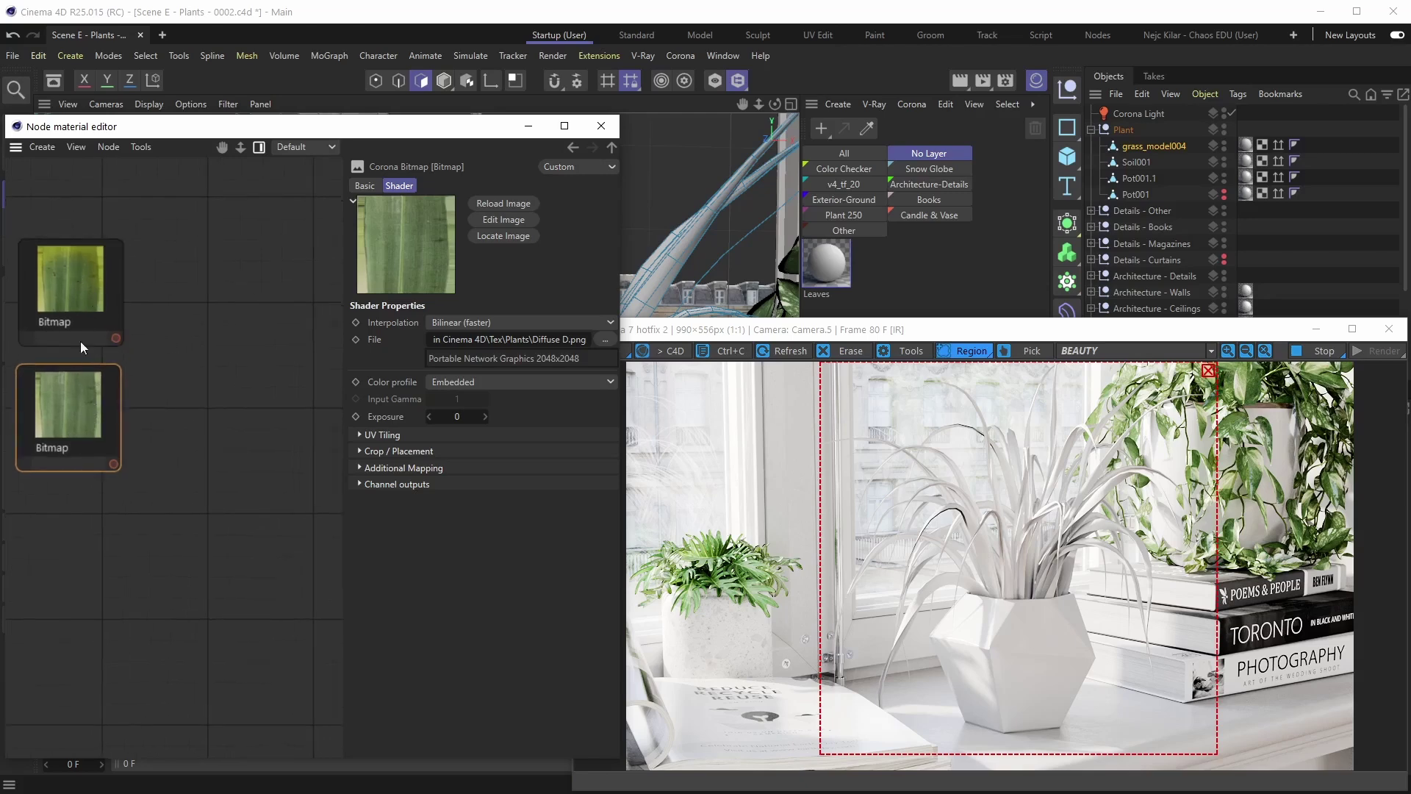
middle_drag(240, 406, 209, 397)
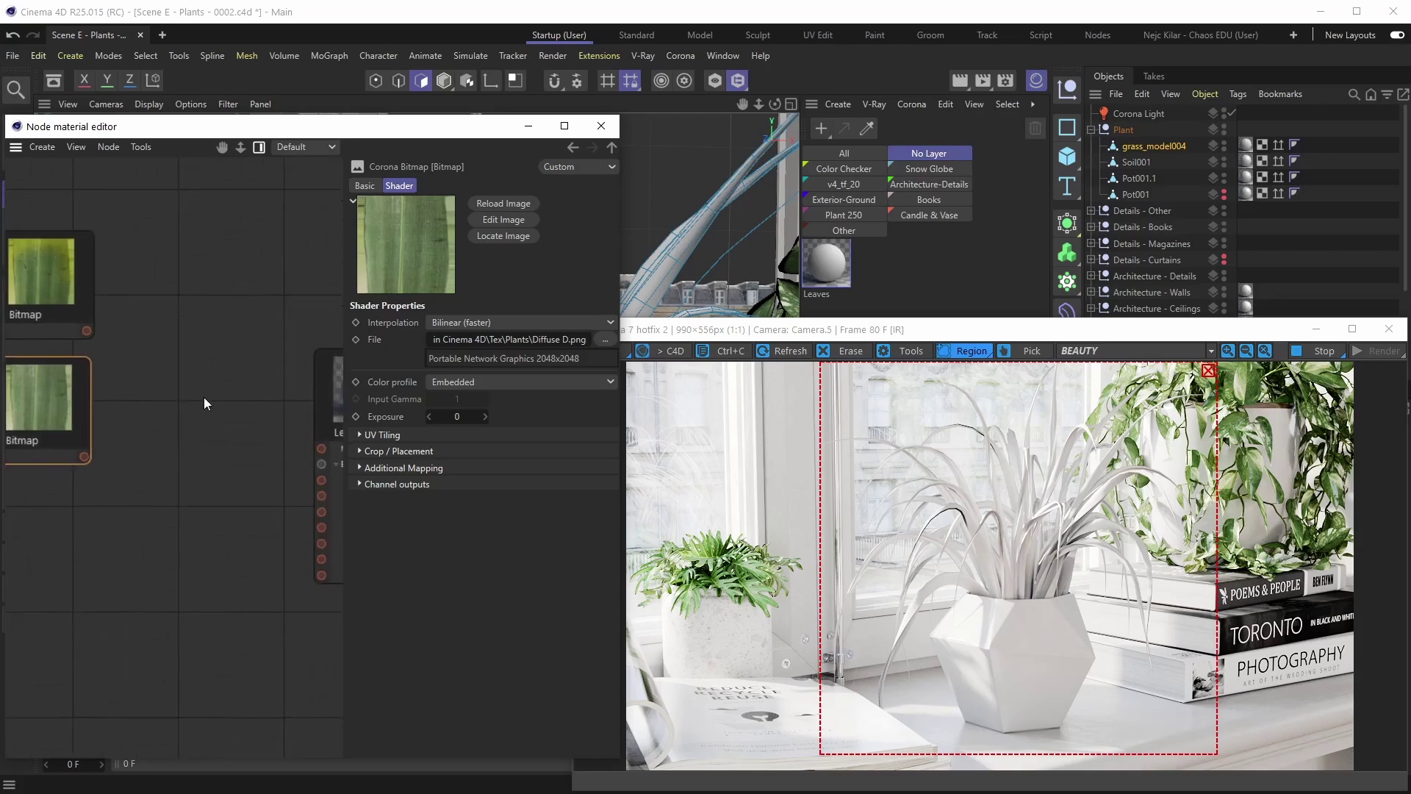
scroll(191, 396, down, 2)
click(175, 390)
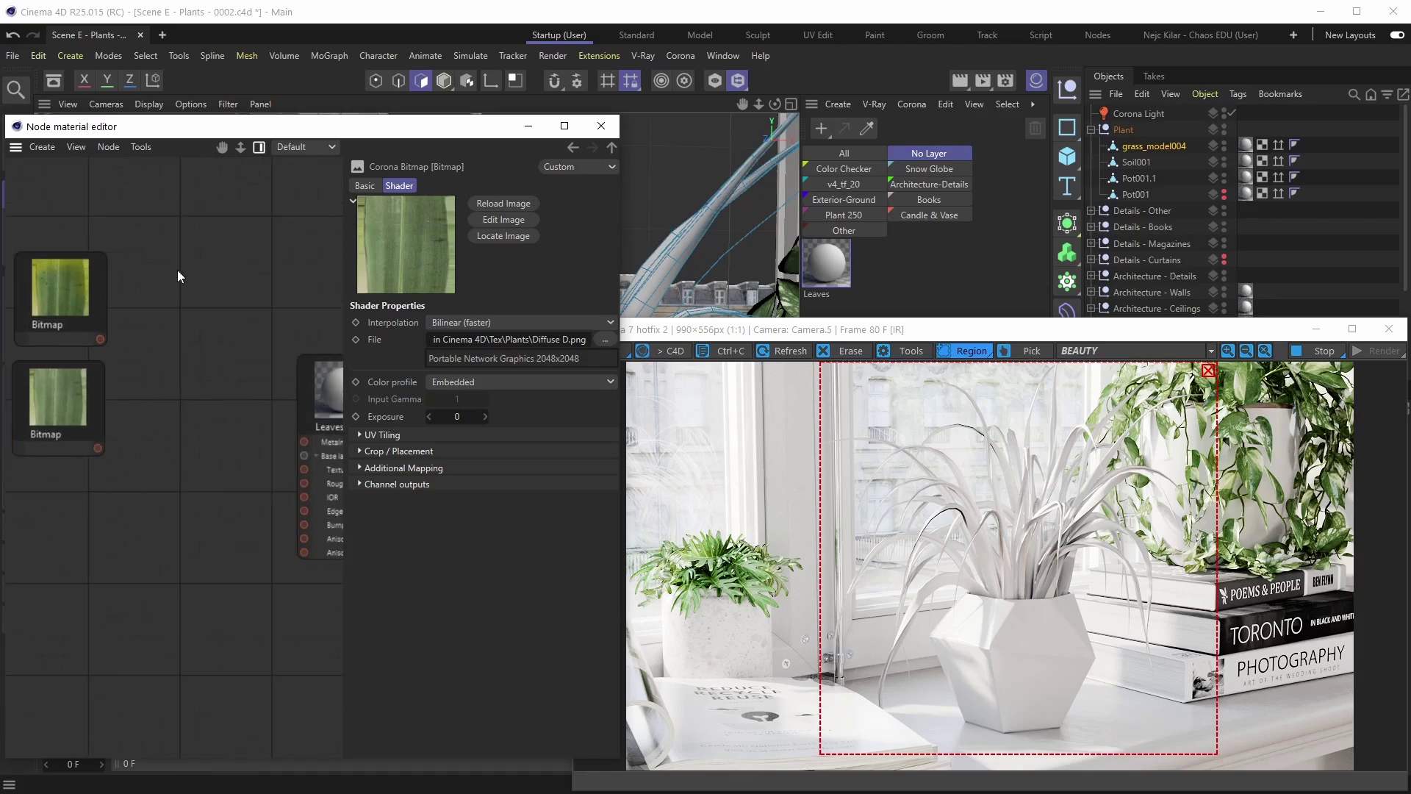
right_click(198, 201)
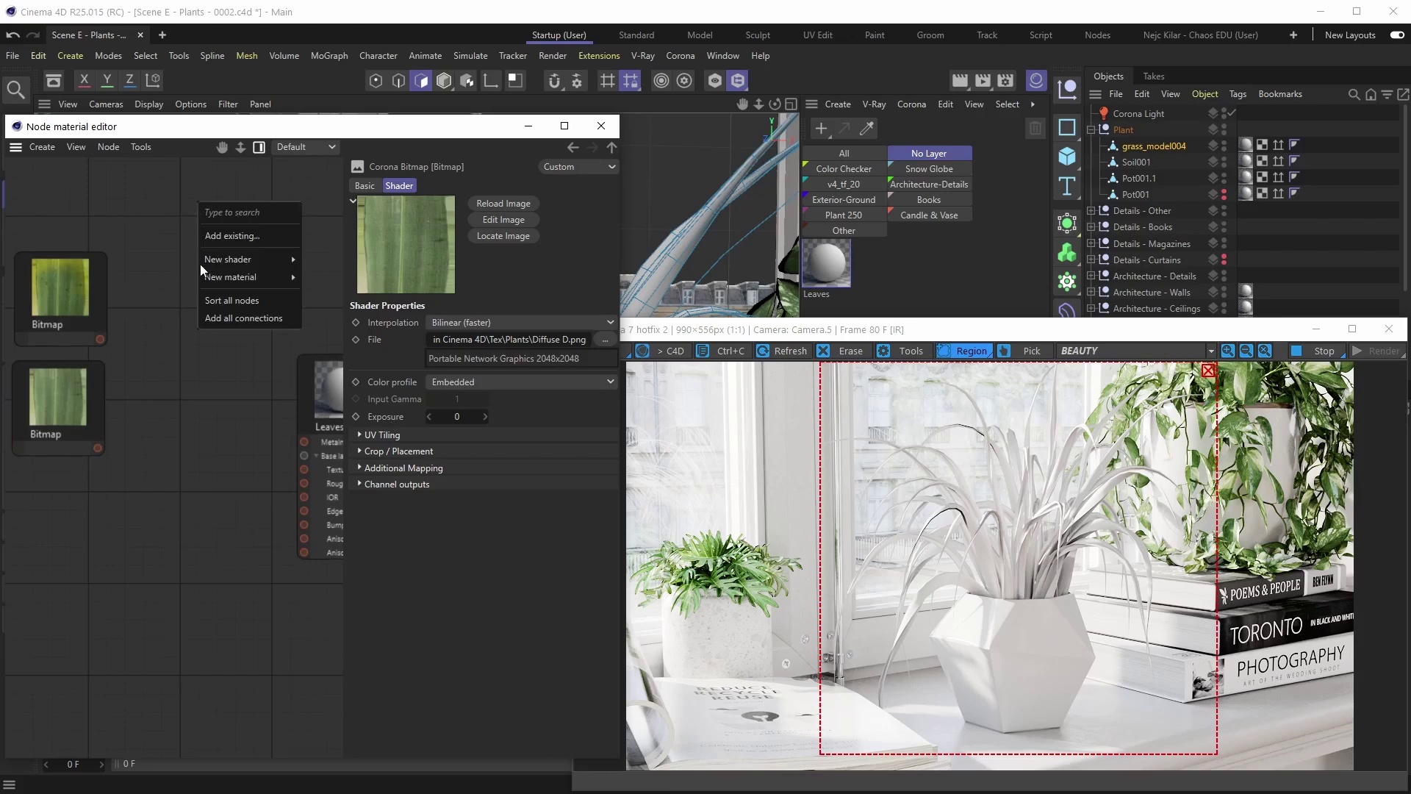
mouse_move(204, 260)
mouse_move(350, 488)
mouse_move(432, 487)
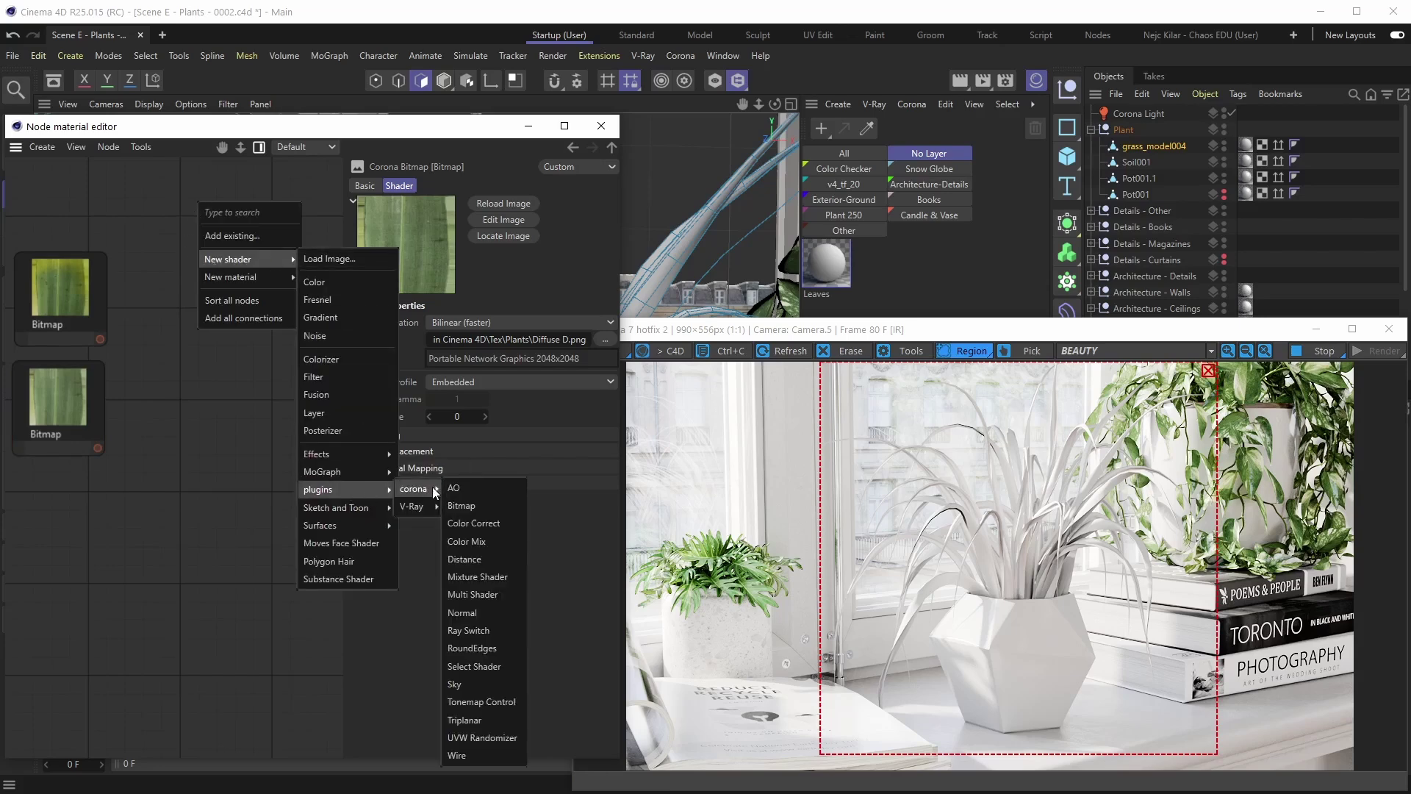
click(473, 594)
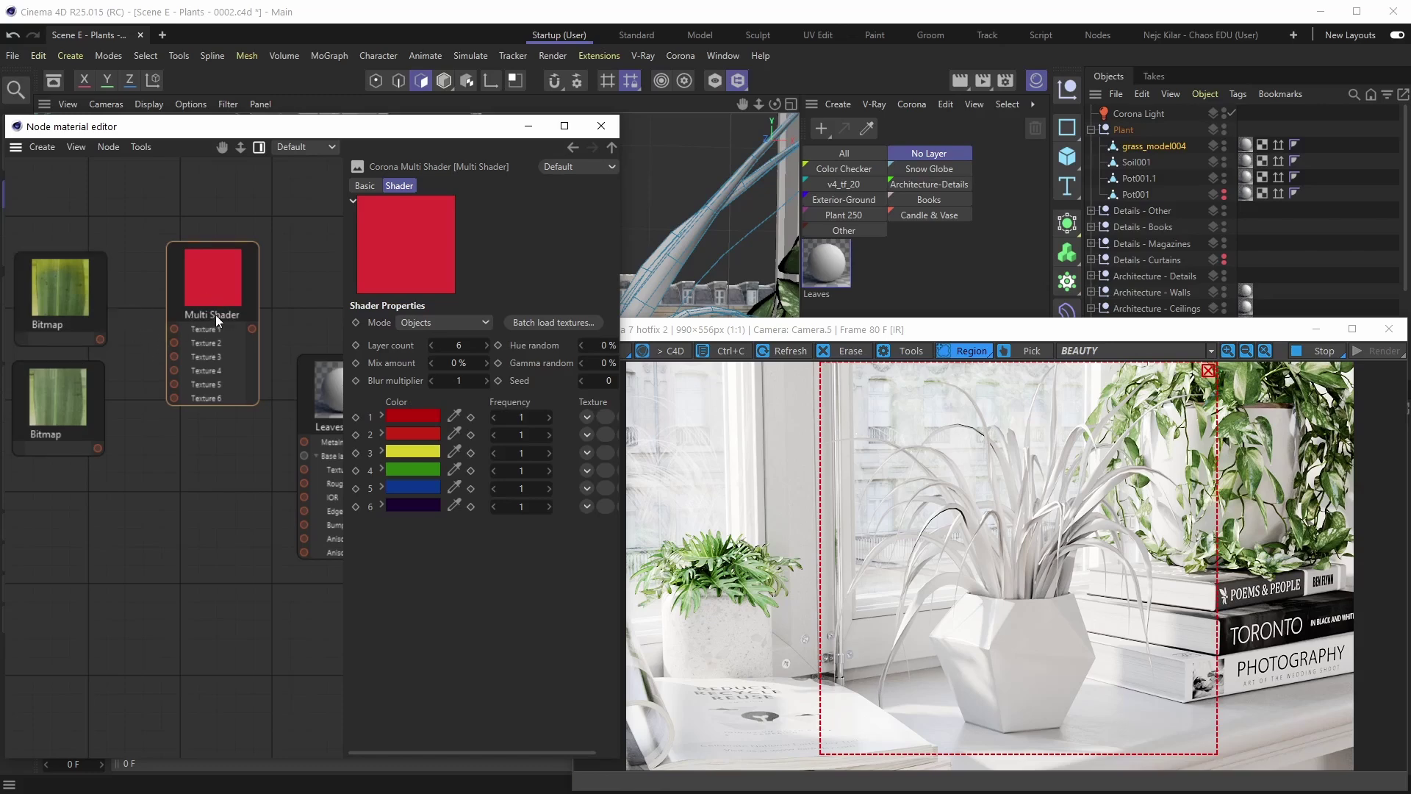
Step: Set the Multi Shader's layer count to 2 and its mode to Mesh element
double_click(462, 344)
text(2)
key(Return)
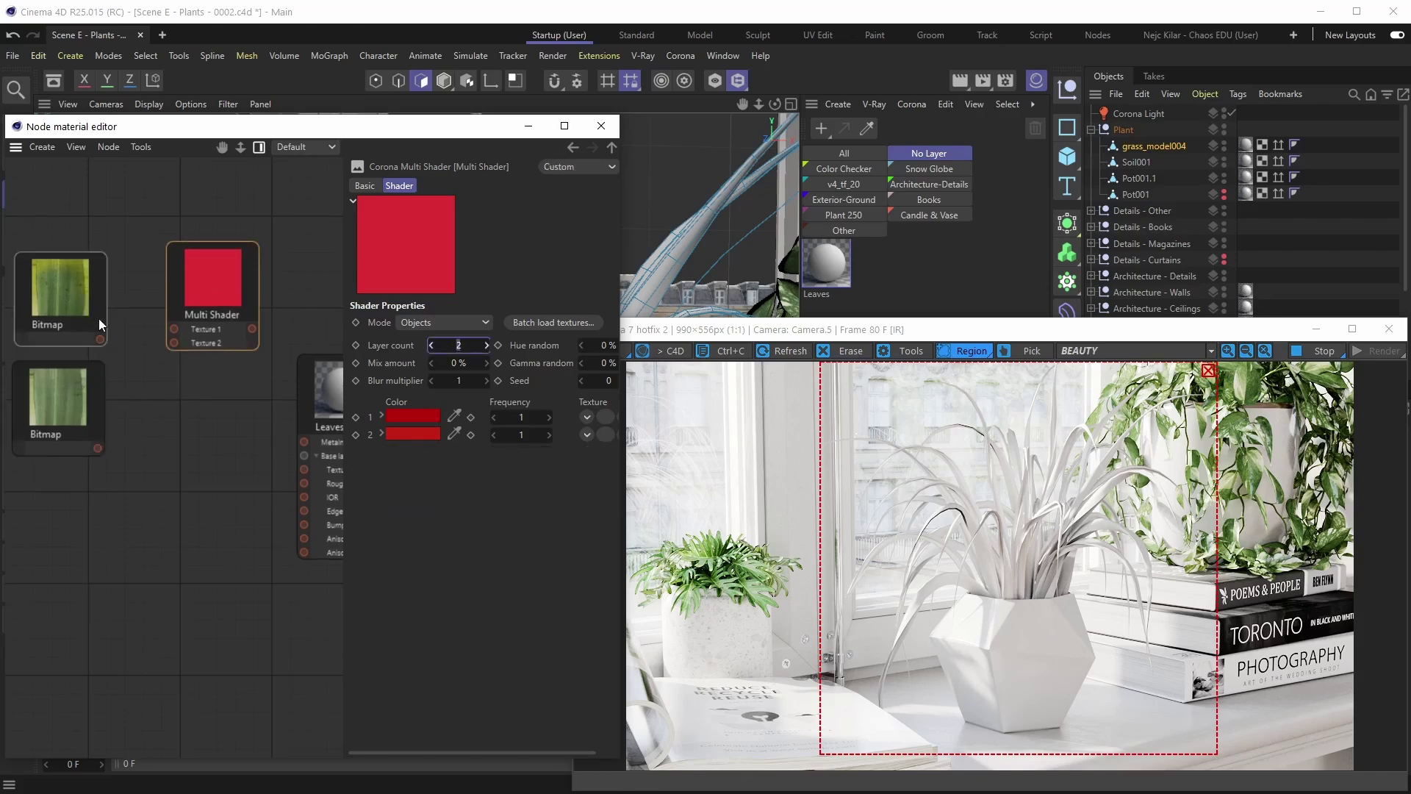
click(485, 323)
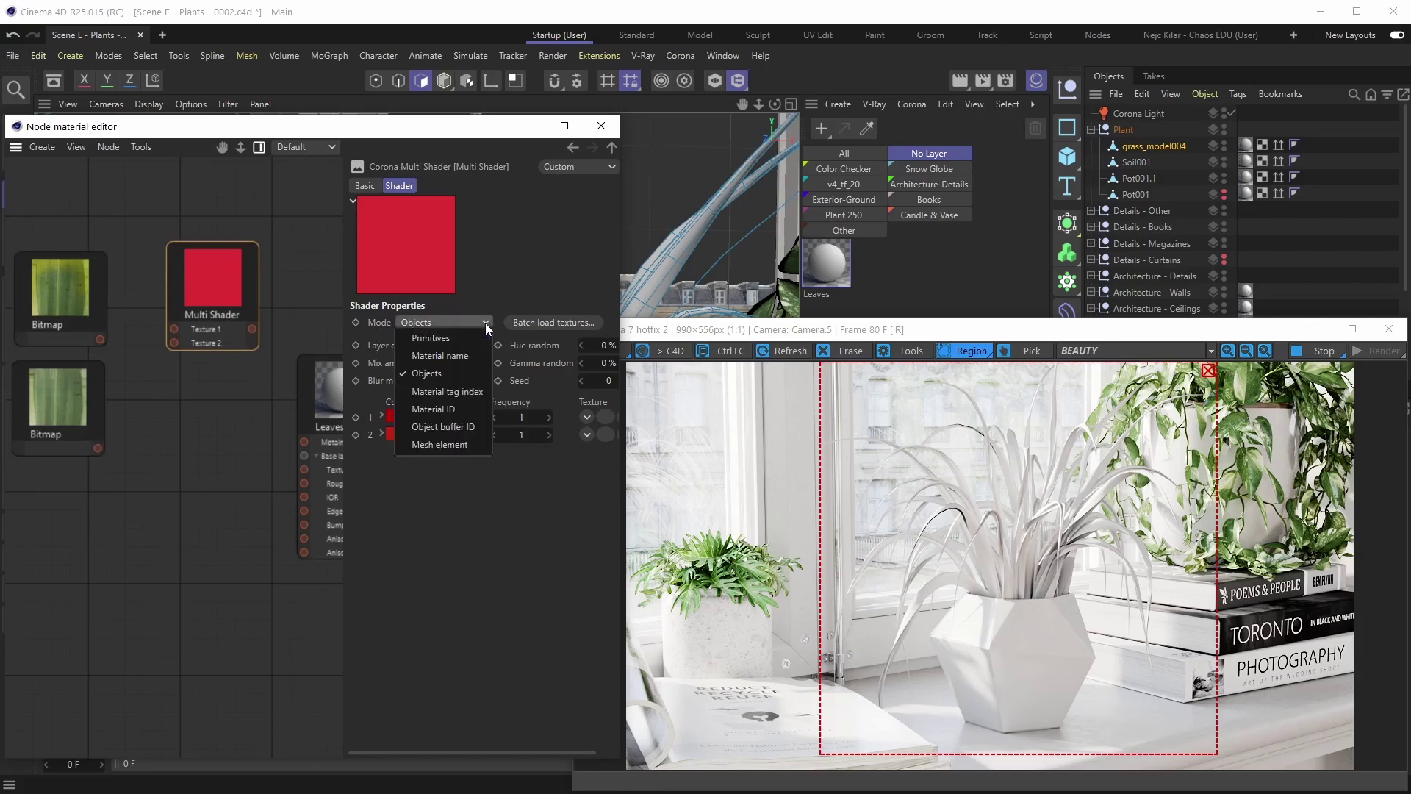
click(466, 446)
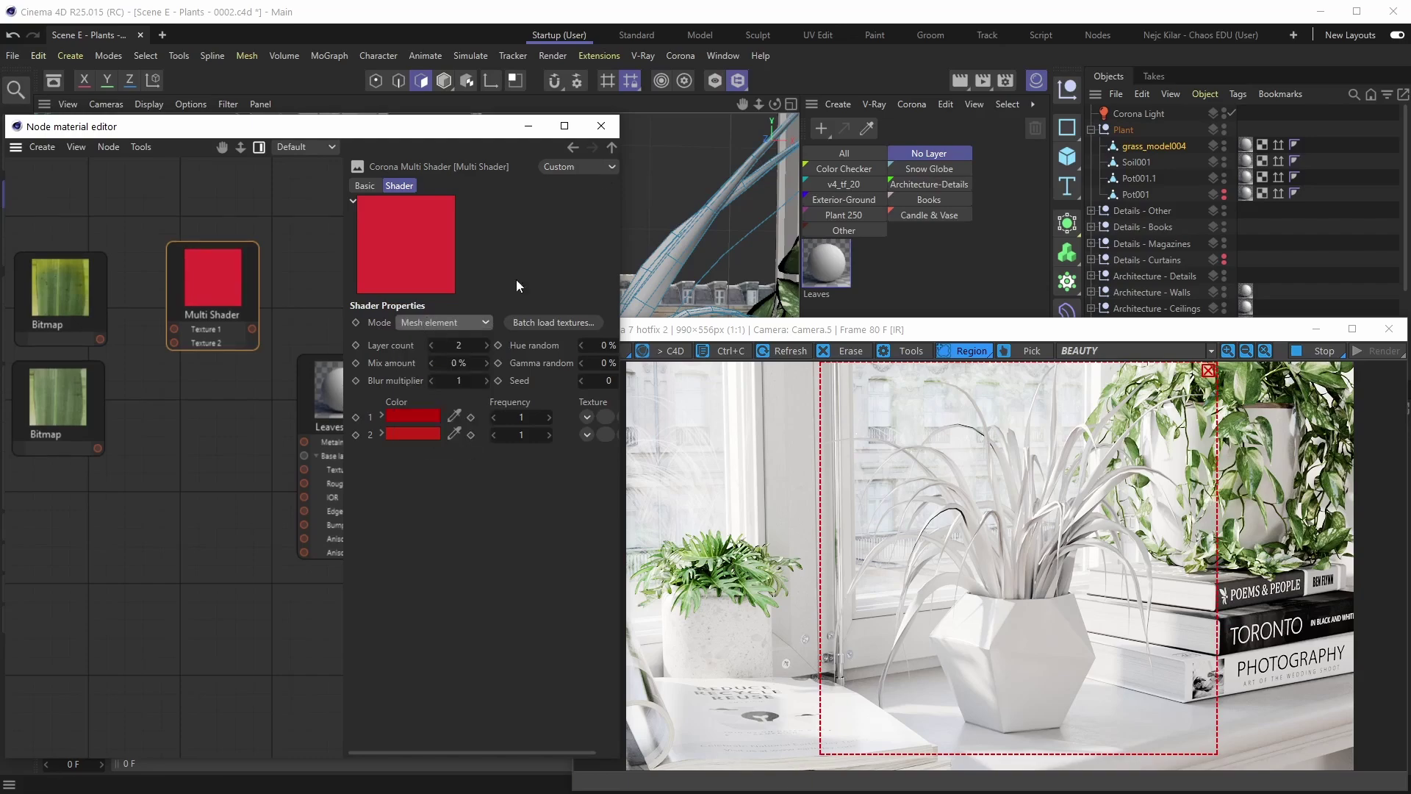
Step: Minimize the node material editor and select several leaves of the plant one at a time to inspect its separate mesh elements
click(533, 130)
scroll(441, 367, down, 5)
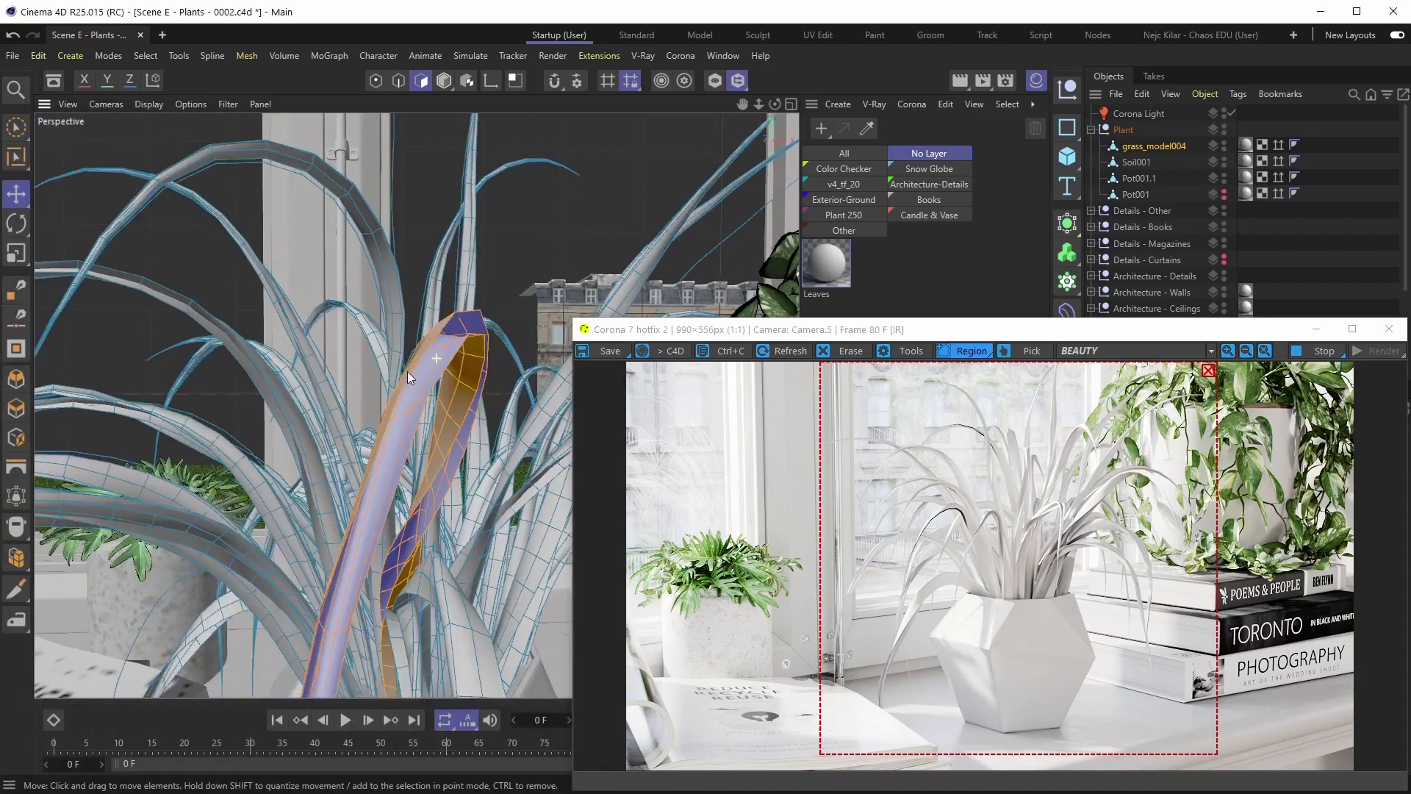
scroll(427, 408, up, 6)
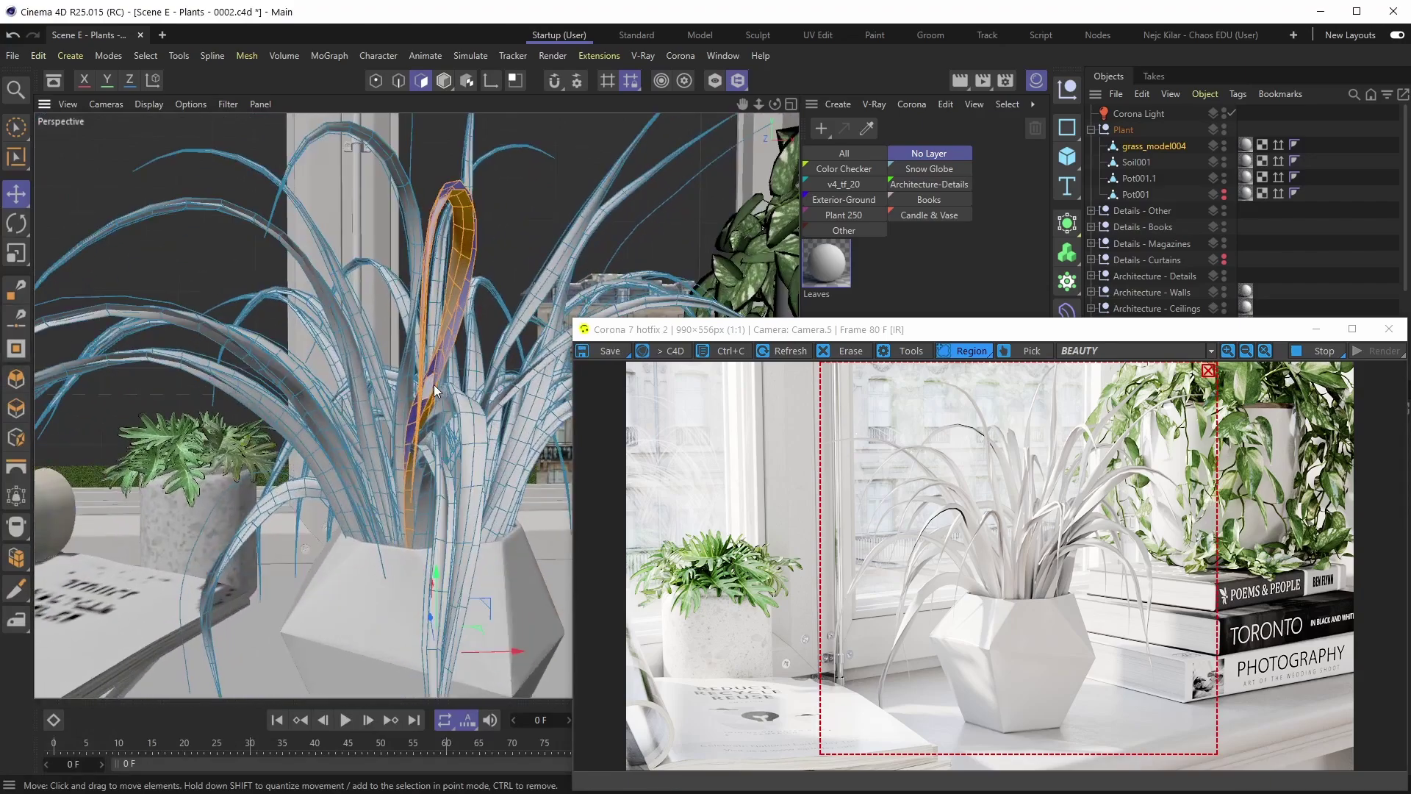
alt+drag(445, 413, 415, 423)
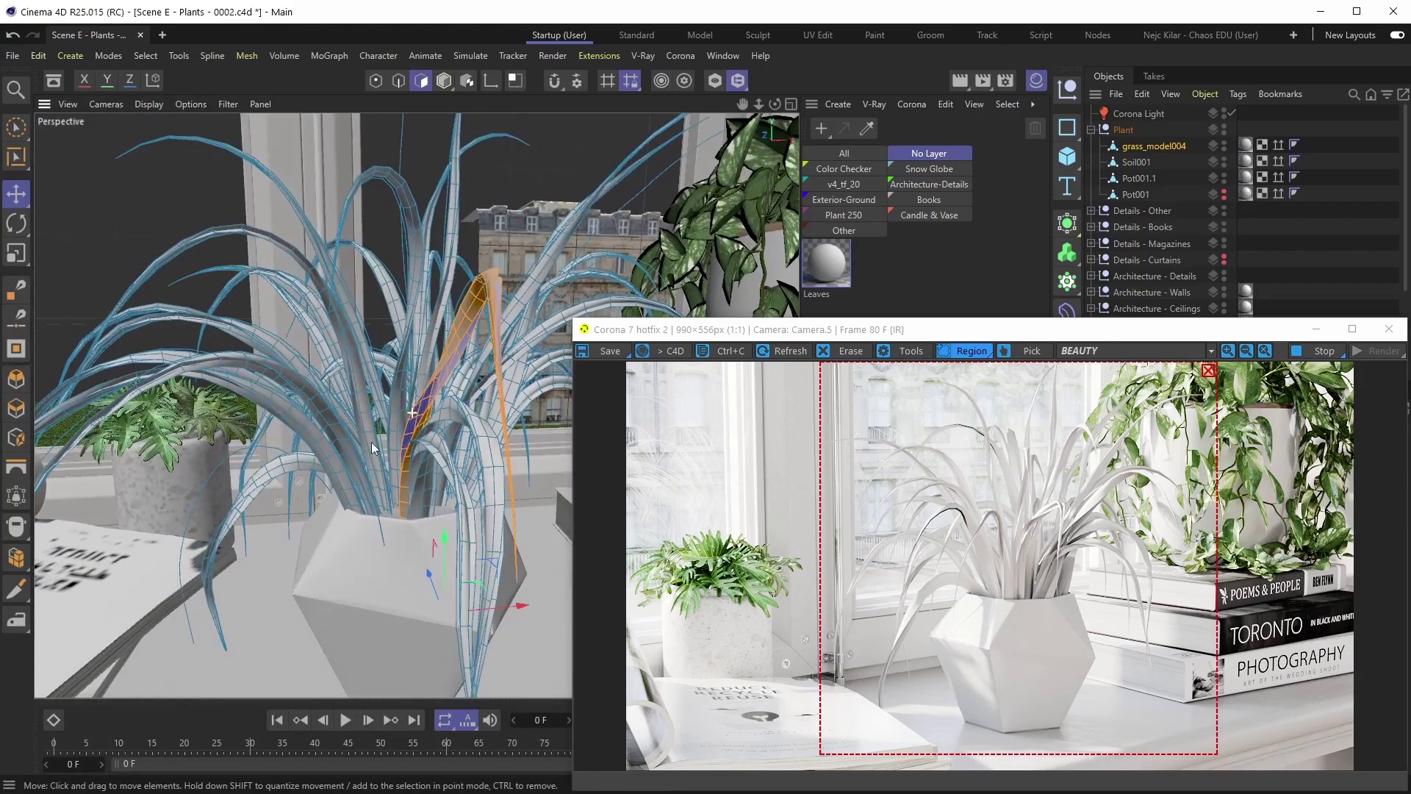
double_click(328, 461)
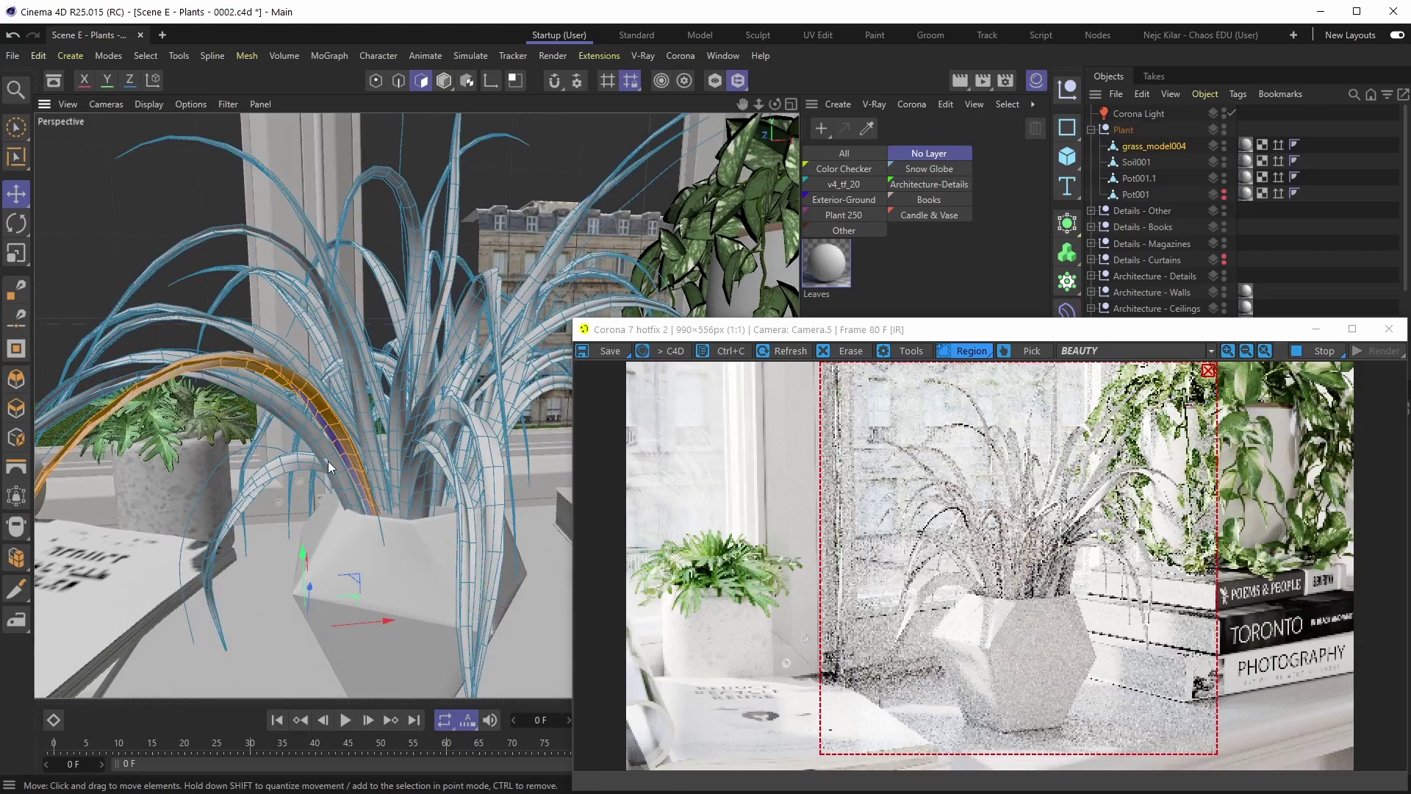
double_click(371, 446)
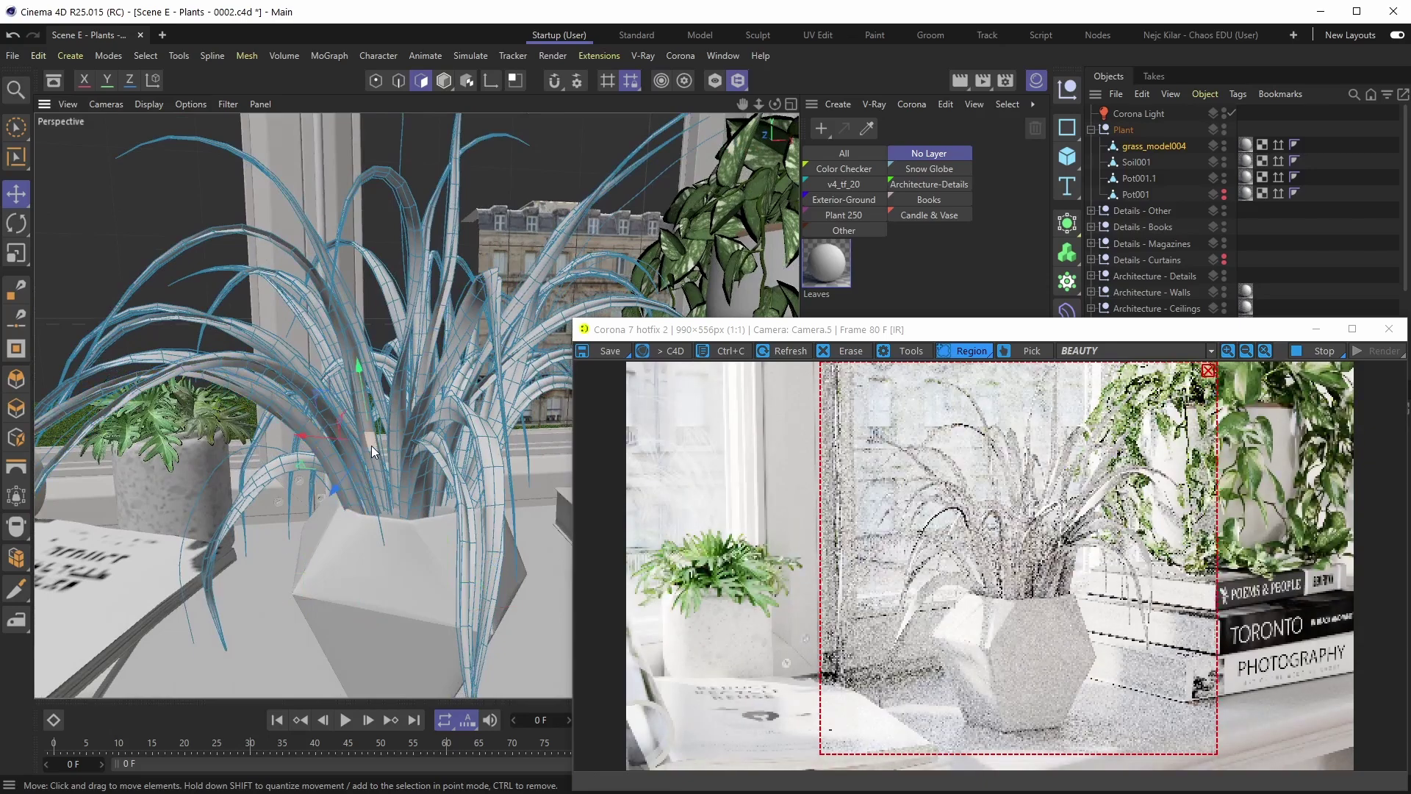
double_click(371, 445)
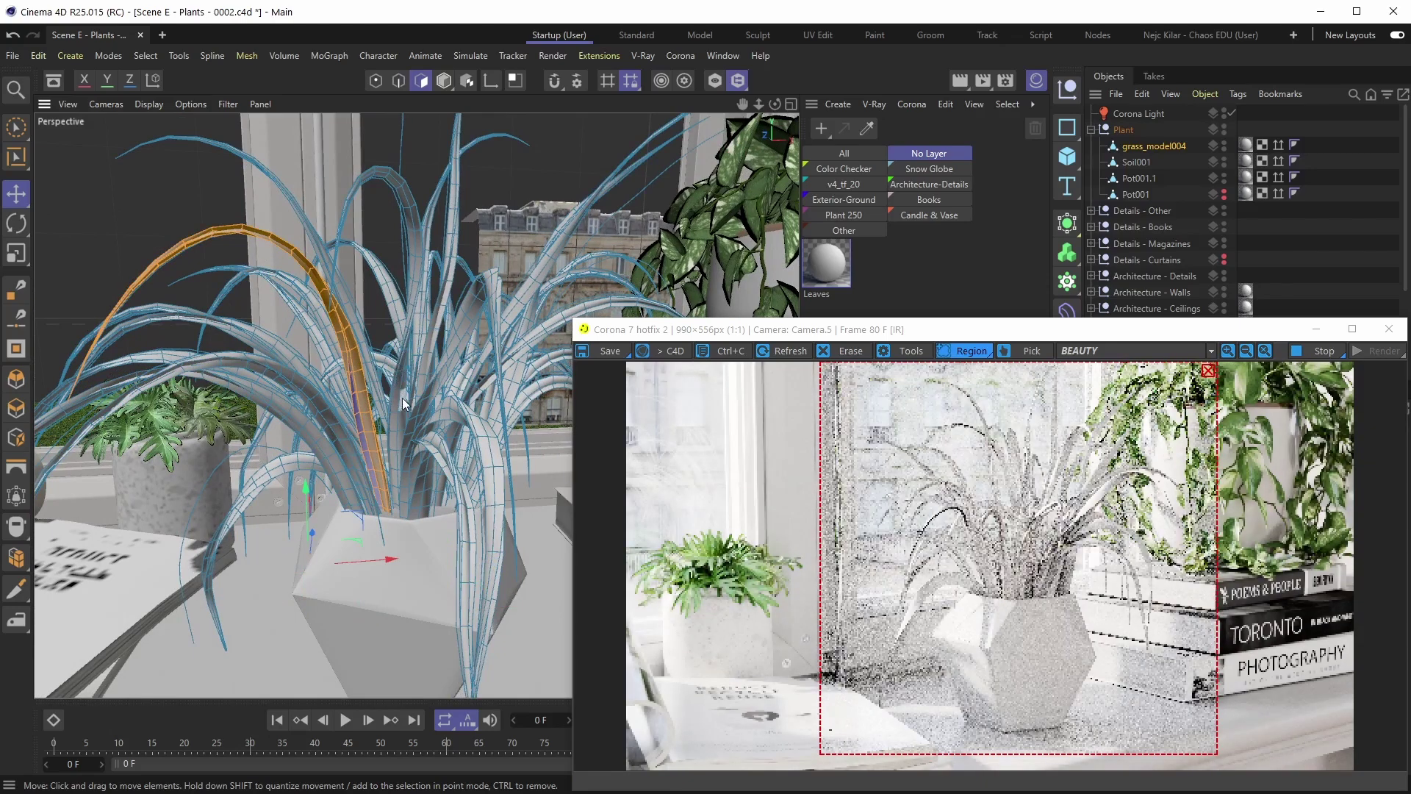
double_click(398, 397)
double_click(450, 415)
alt+drag(450, 416, 447, 399)
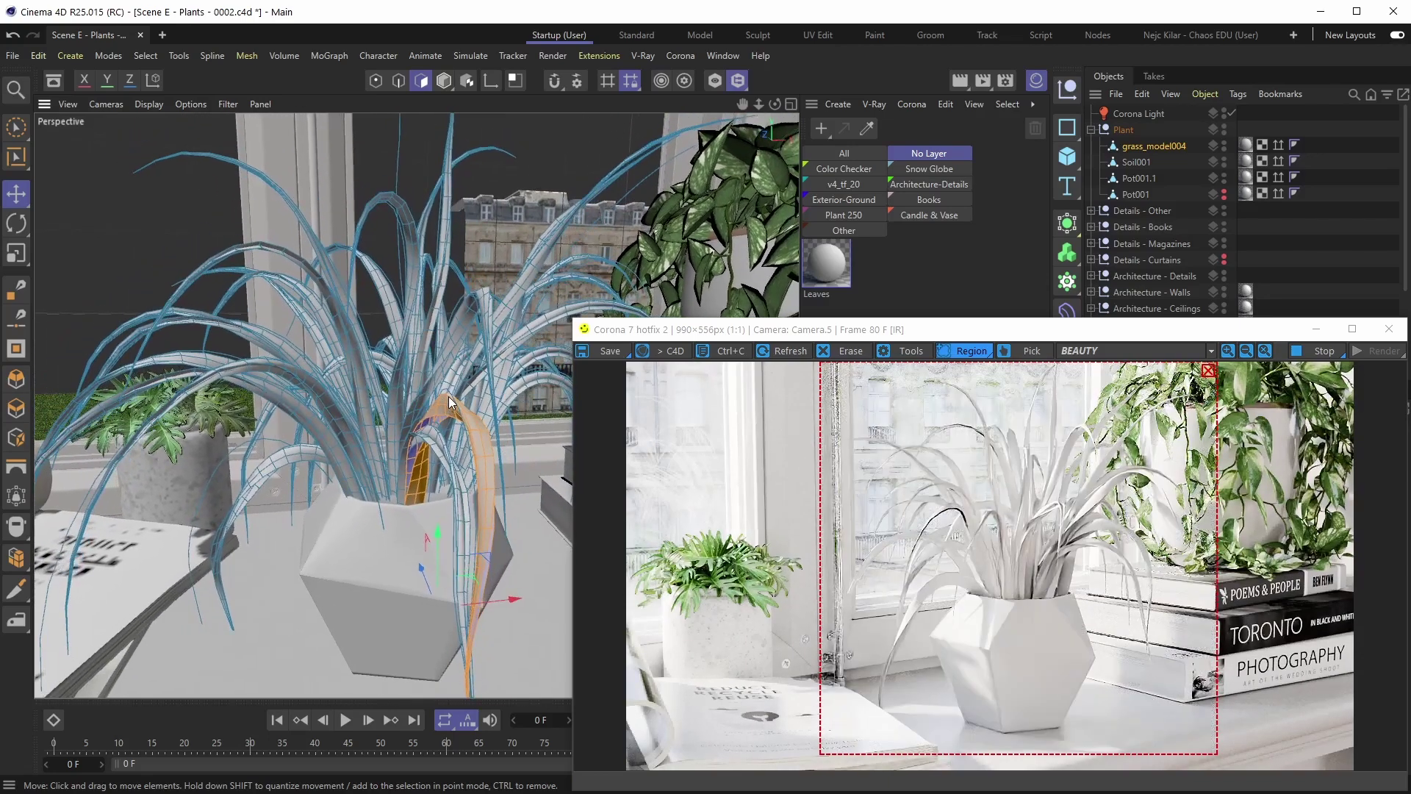
Step: In the node material editor, connect the diffuse bitmaps to Multi Shader Texture 1 and Texture 2, and its output to the Leaves base layer Texture
click(682, 57)
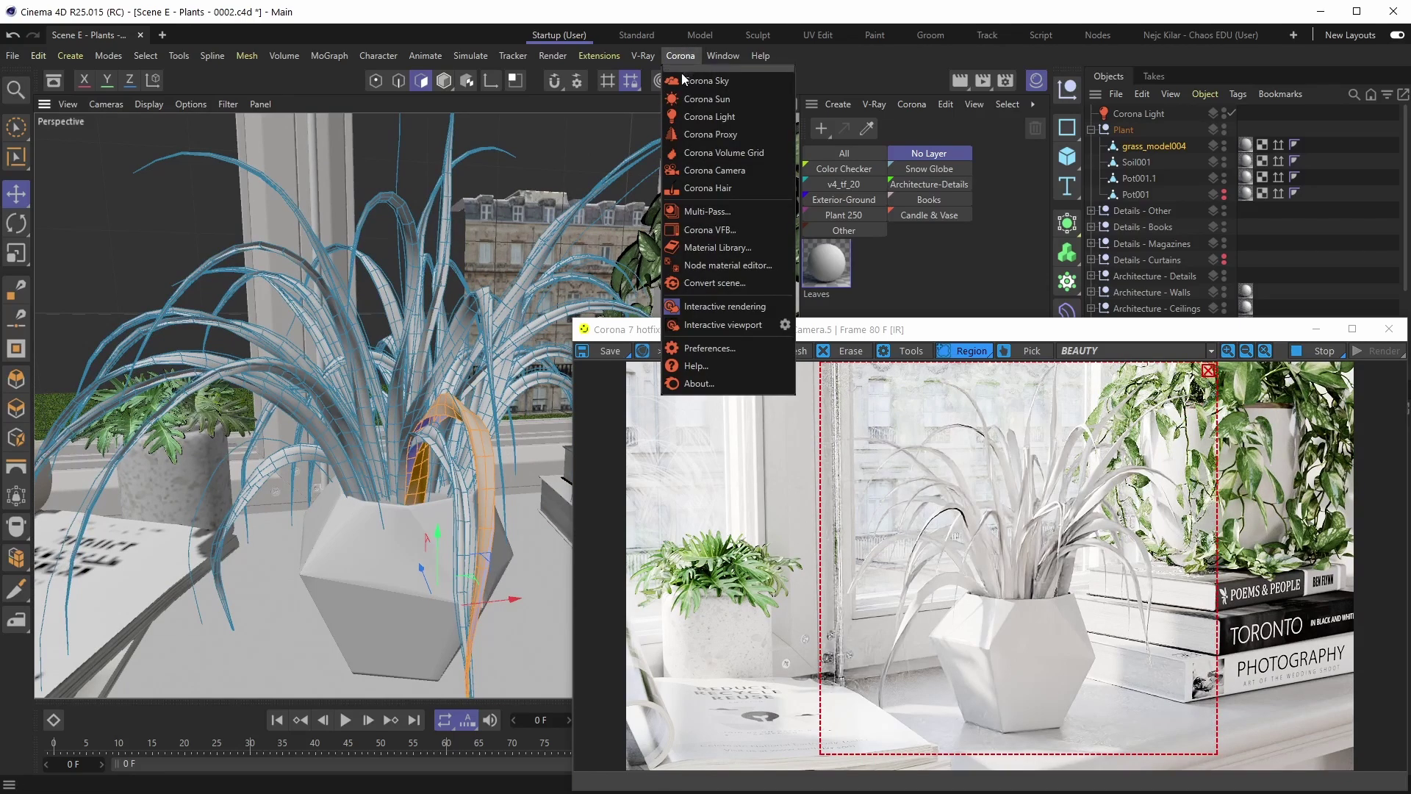
click(698, 266)
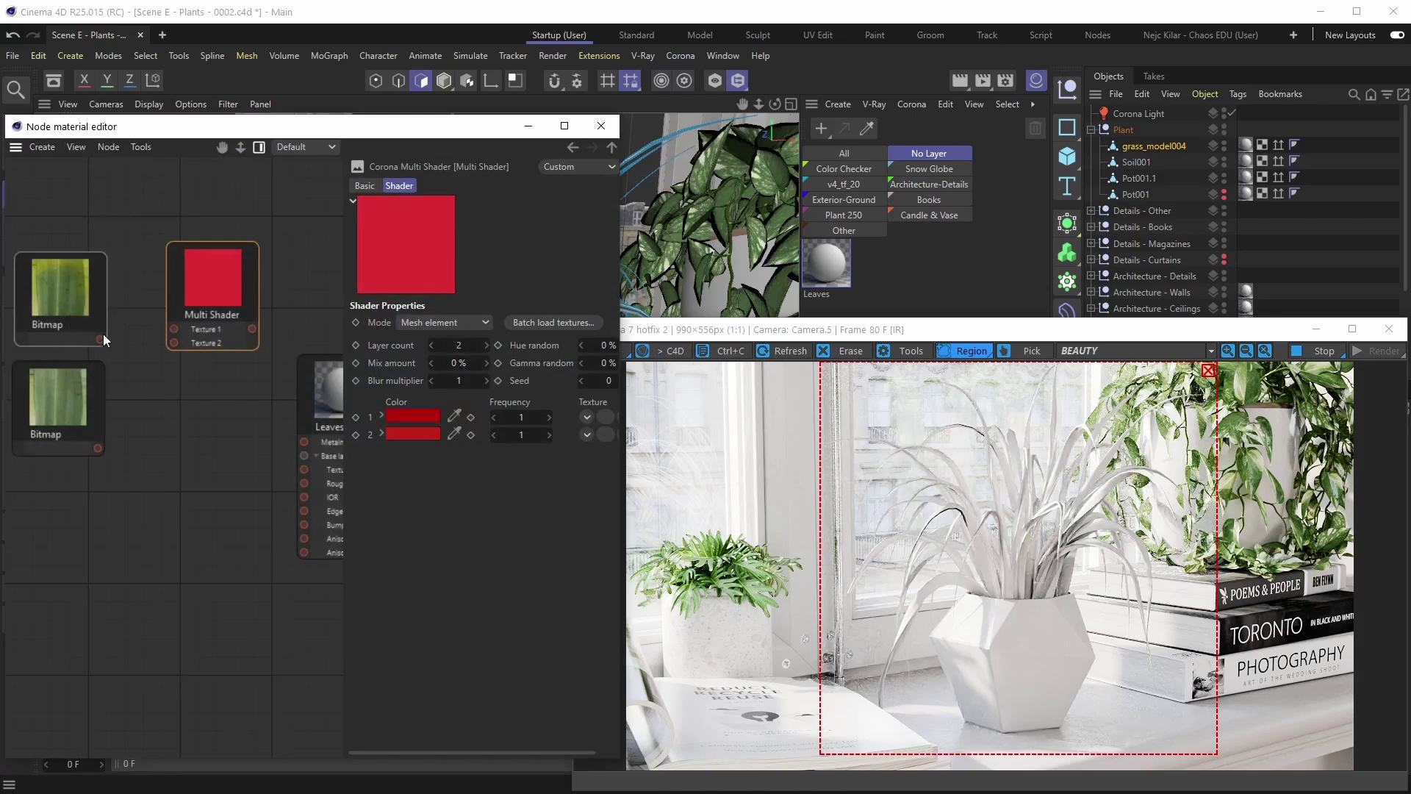
drag(100, 339, 175, 328)
drag(98, 447, 174, 342)
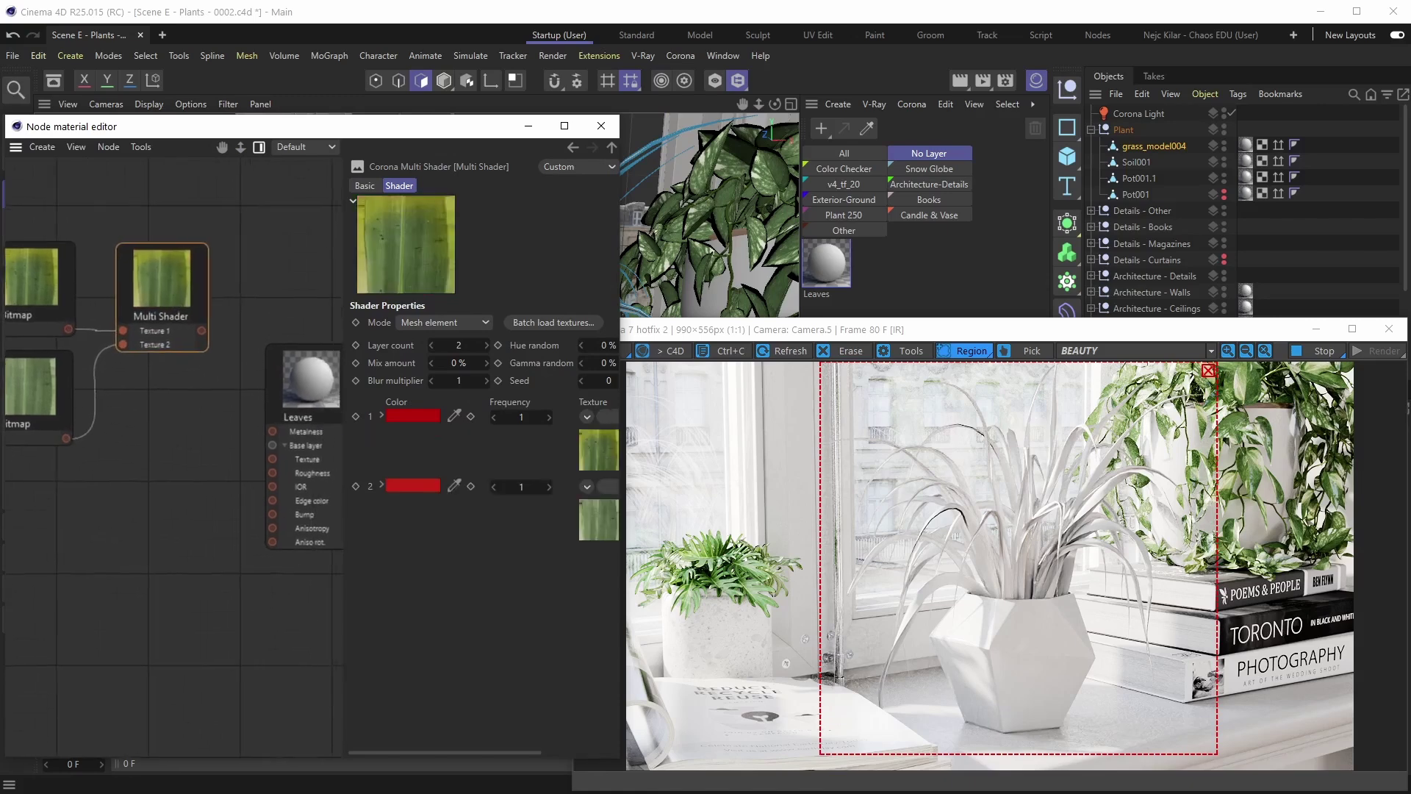
middle_drag(235, 338, 204, 338)
drag(178, 331, 247, 459)
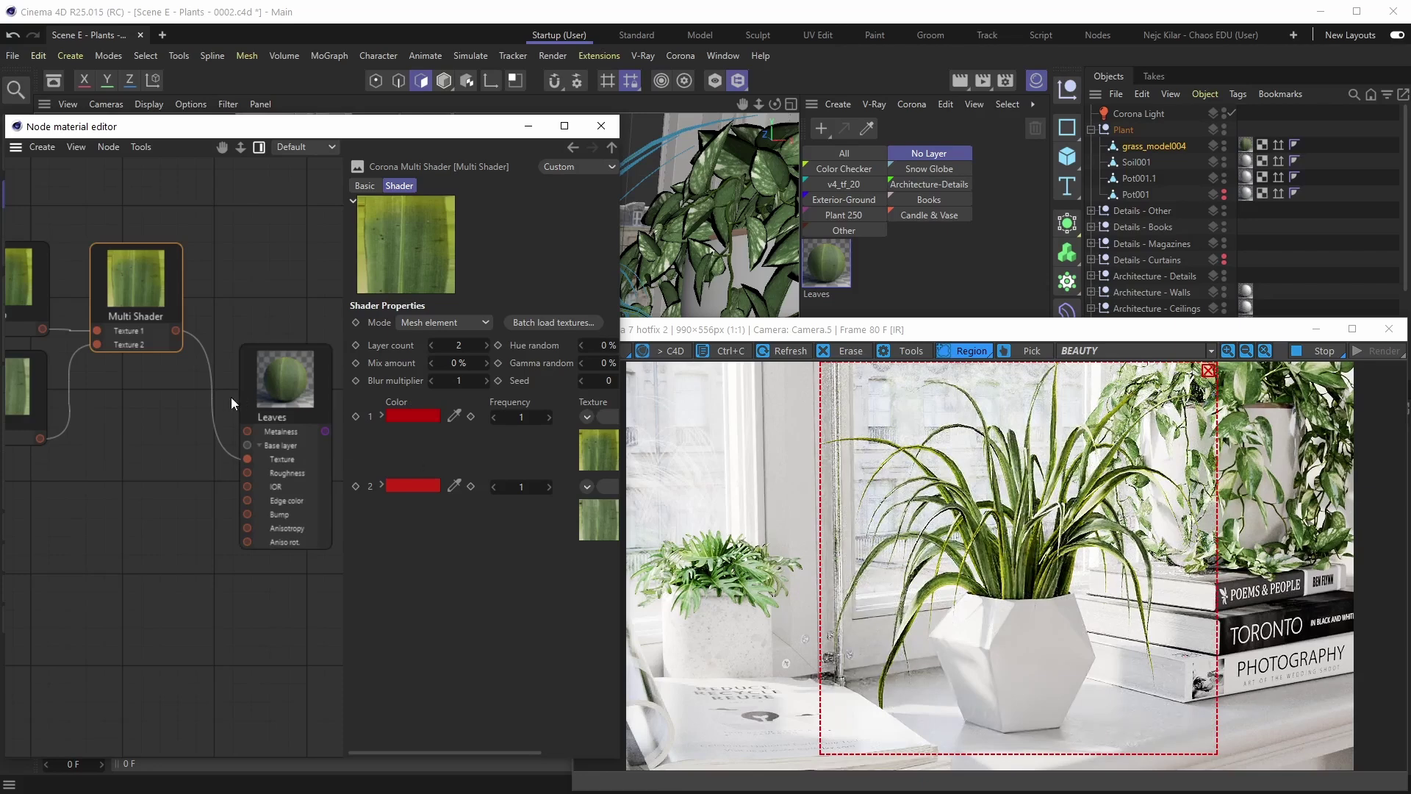
Step: Move the two grey bitmap nodes together to just below the green diffuse bitmap nodes
middle_drag(172, 417, 180, 396)
click(285, 351)
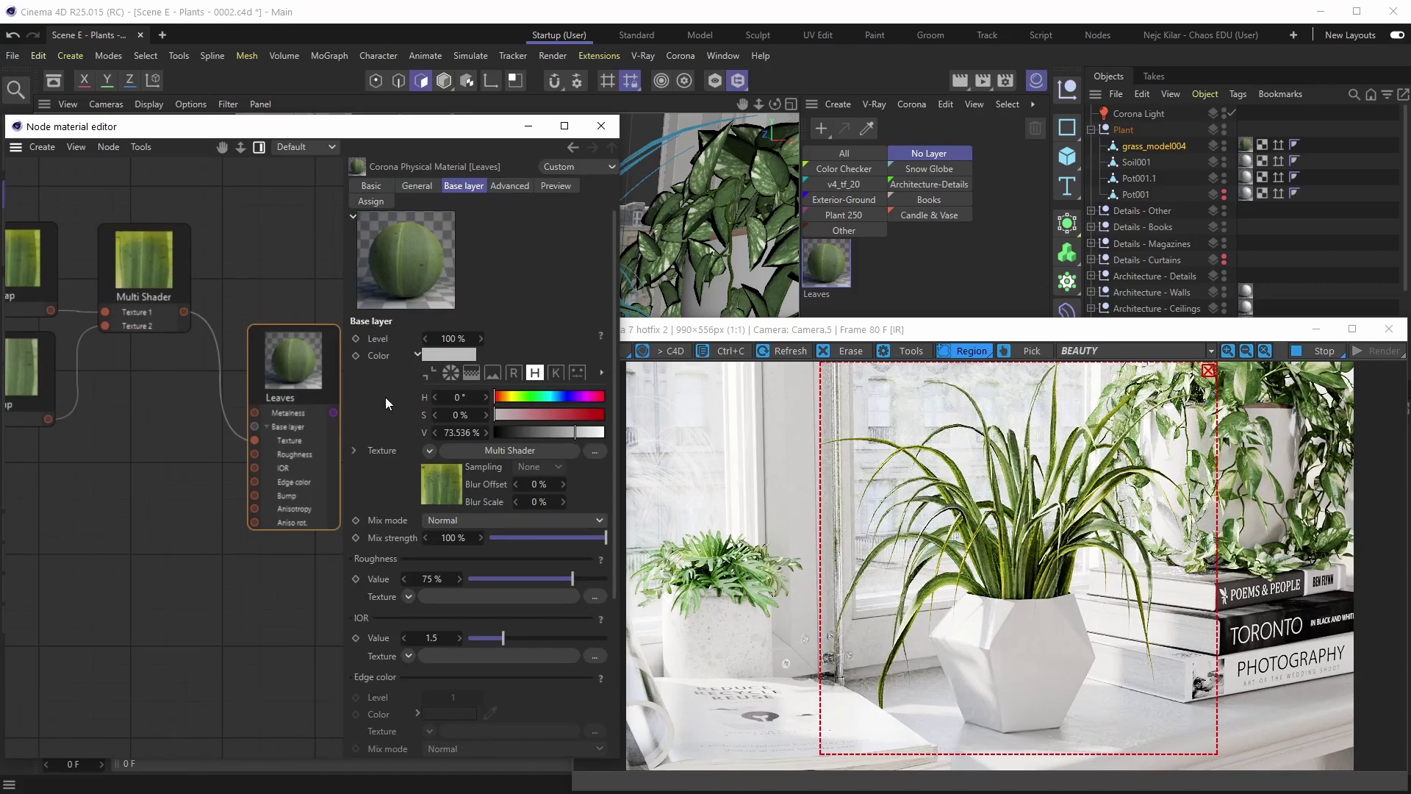
middle_drag(284, 401, 278, 387)
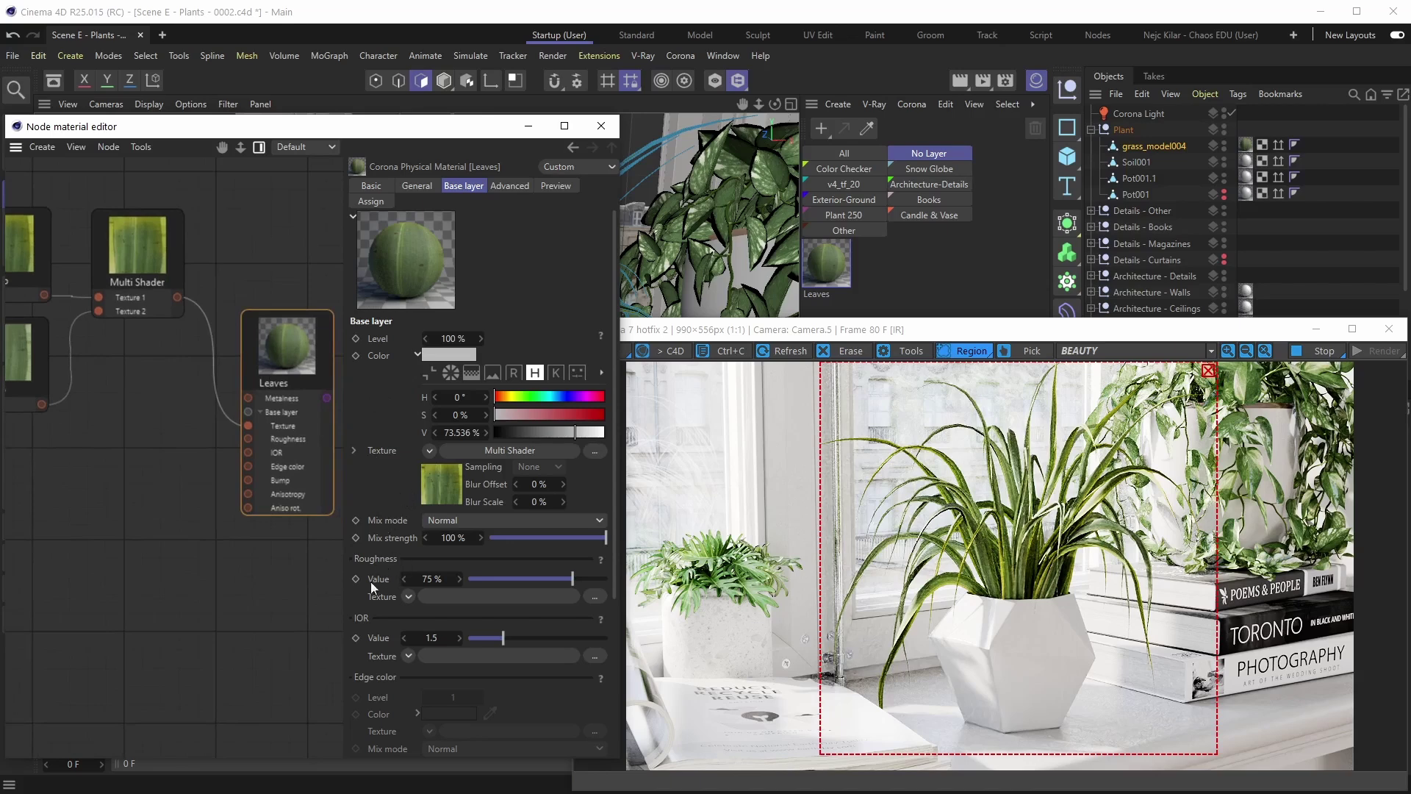
scroll(158, 477, down, 2)
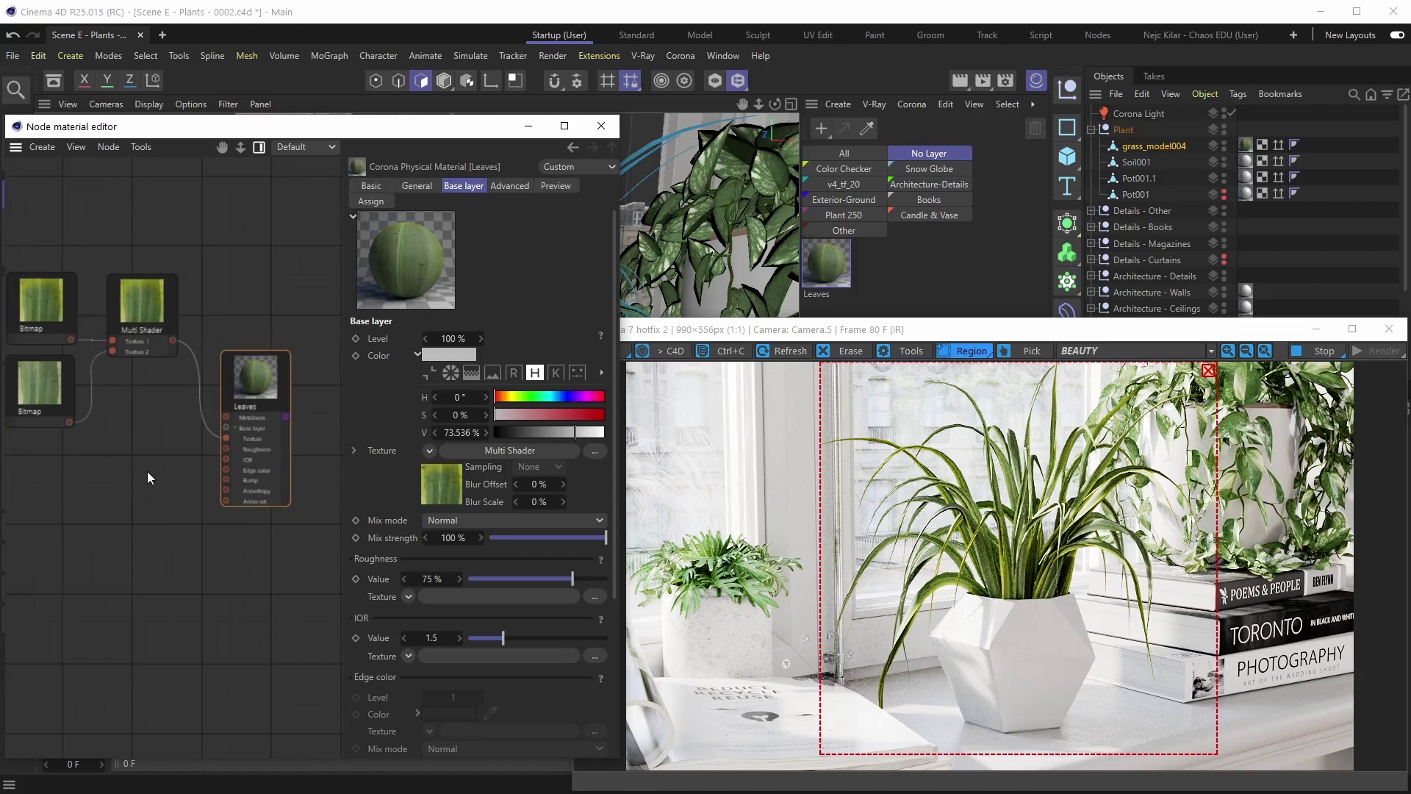
middle_drag(81, 471, 331, 377)
drag(69, 377, 136, 532)
drag(127, 418, 316, 407)
middle_drag(316, 404, 313, 395)
middle_drag(170, 391, 194, 401)
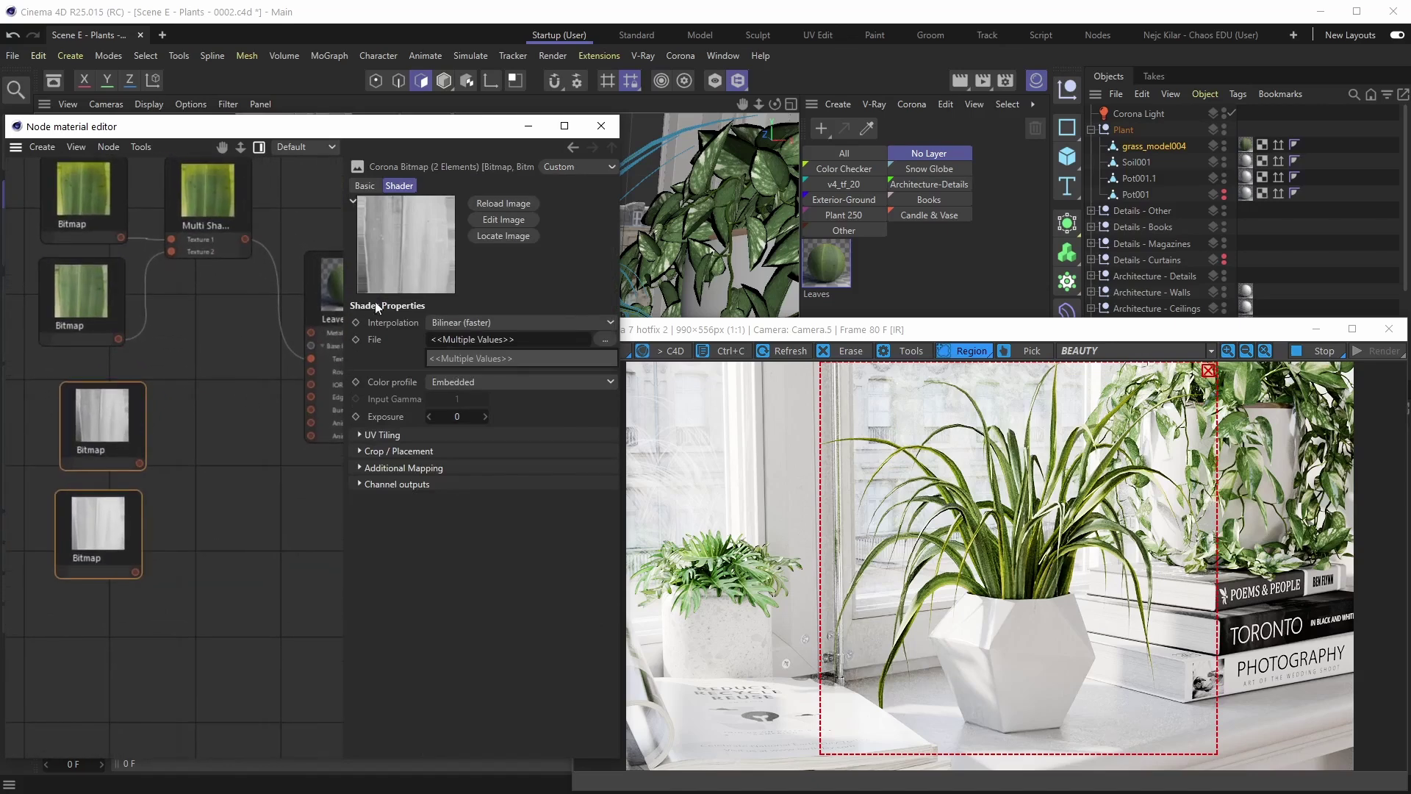
Step: Set the Leaves material's roughness mode to Glossiness and return to its base layer settings
middle_drag(221, 386, 174, 394)
click(301, 306)
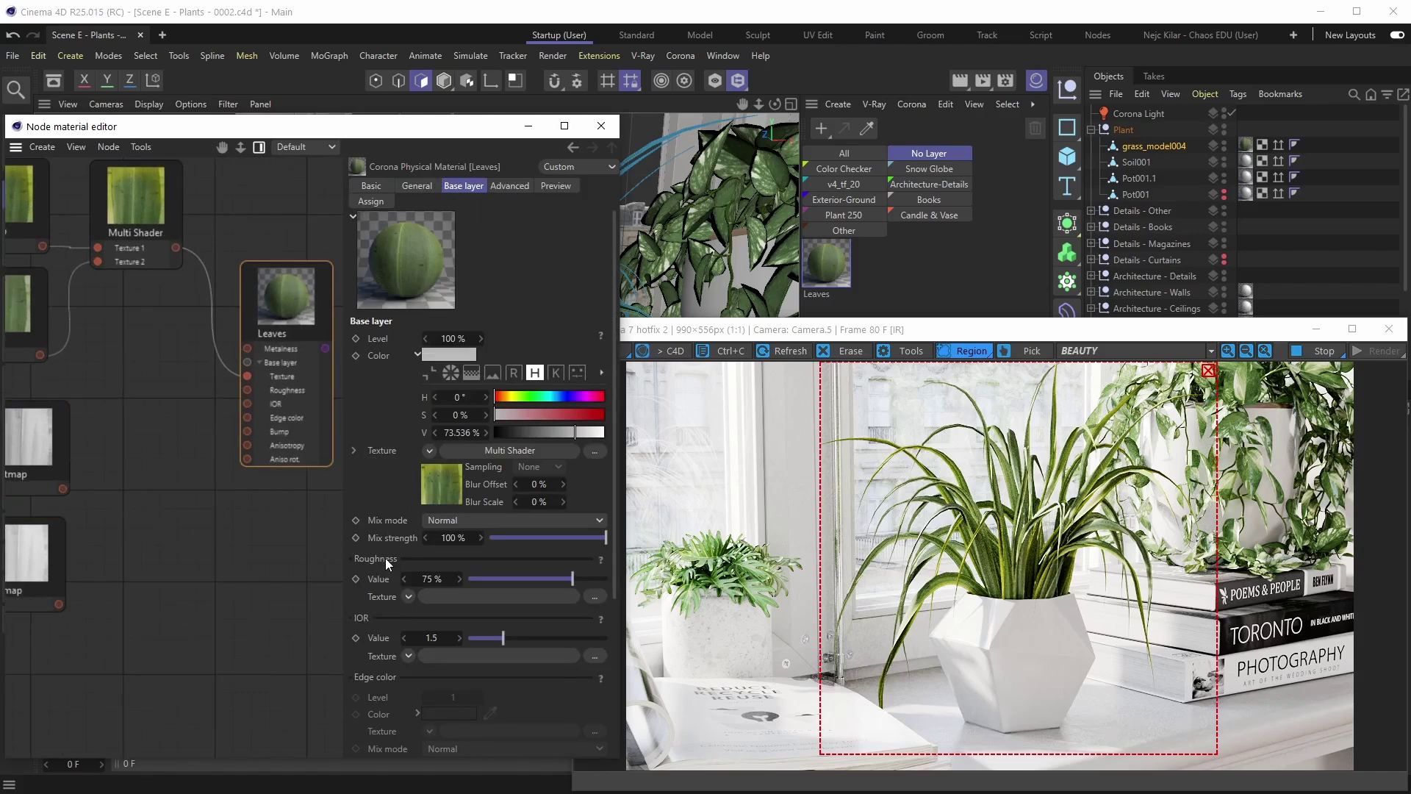
click(512, 186)
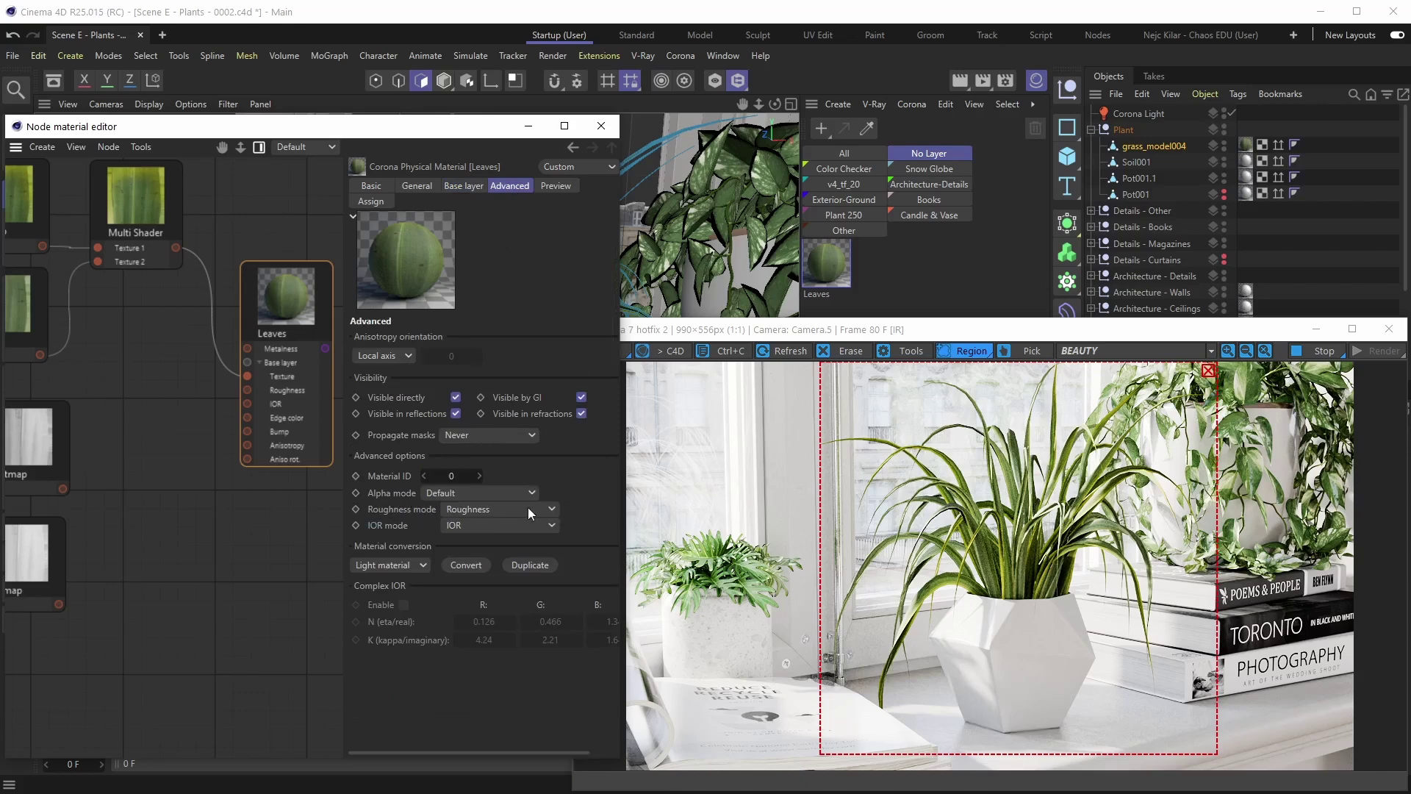
click(549, 507)
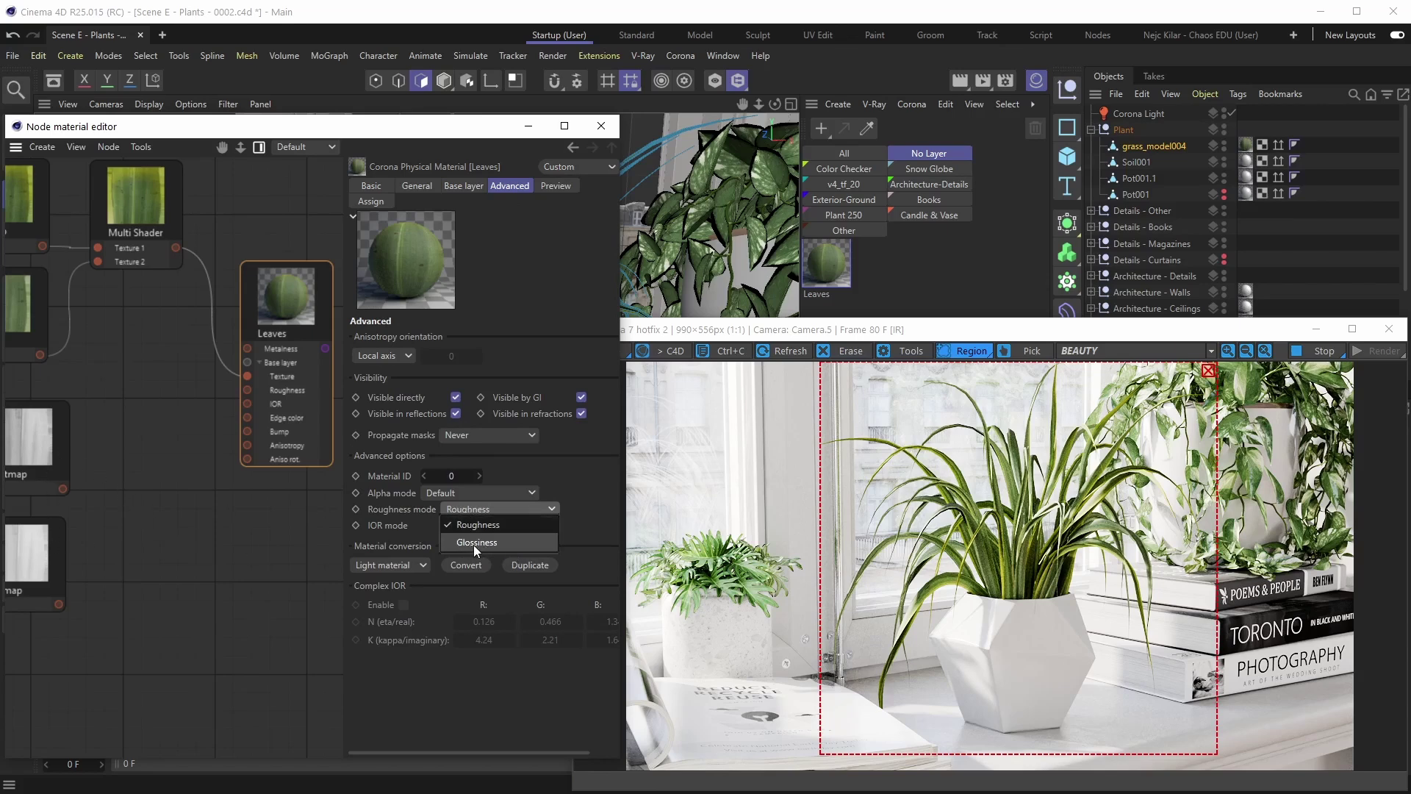
click(492, 545)
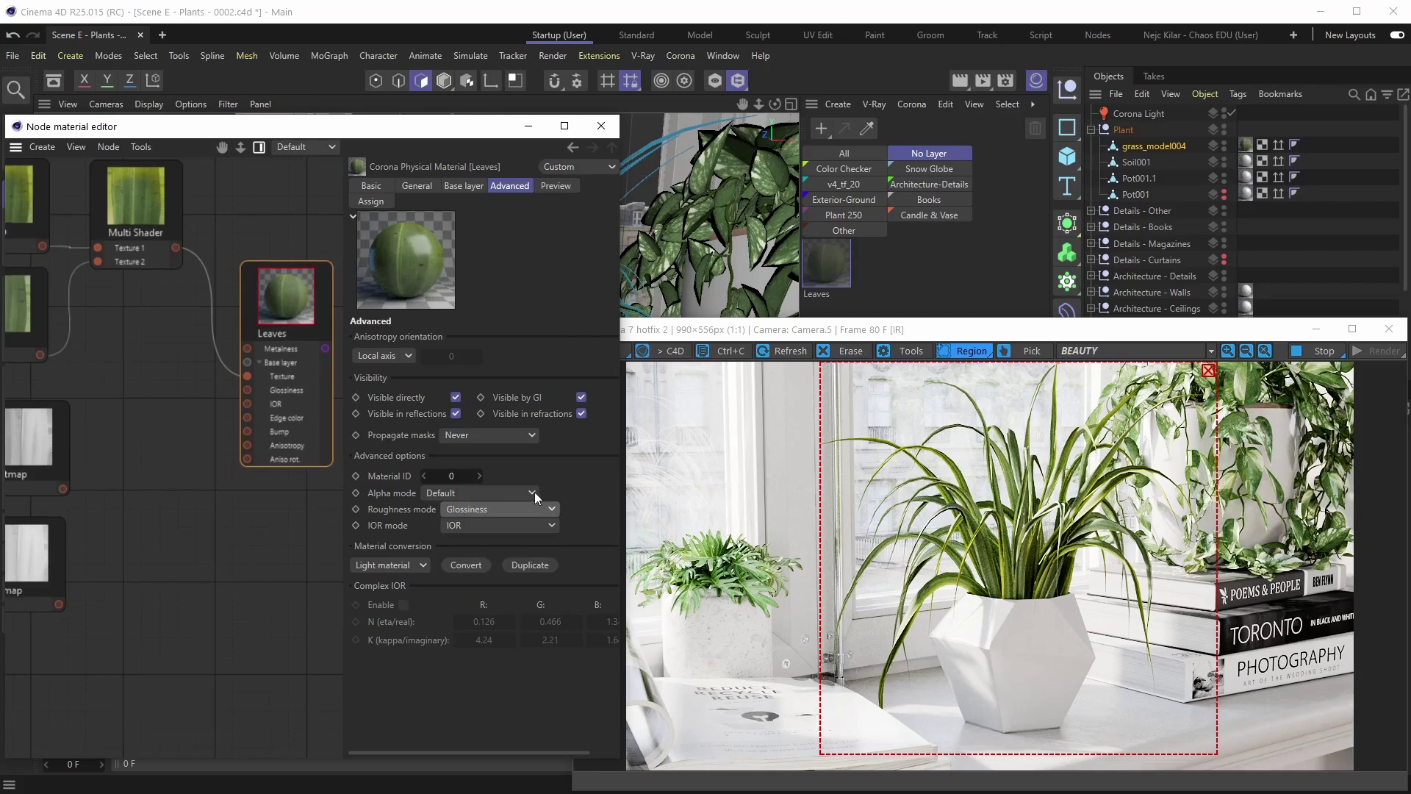
click(470, 185)
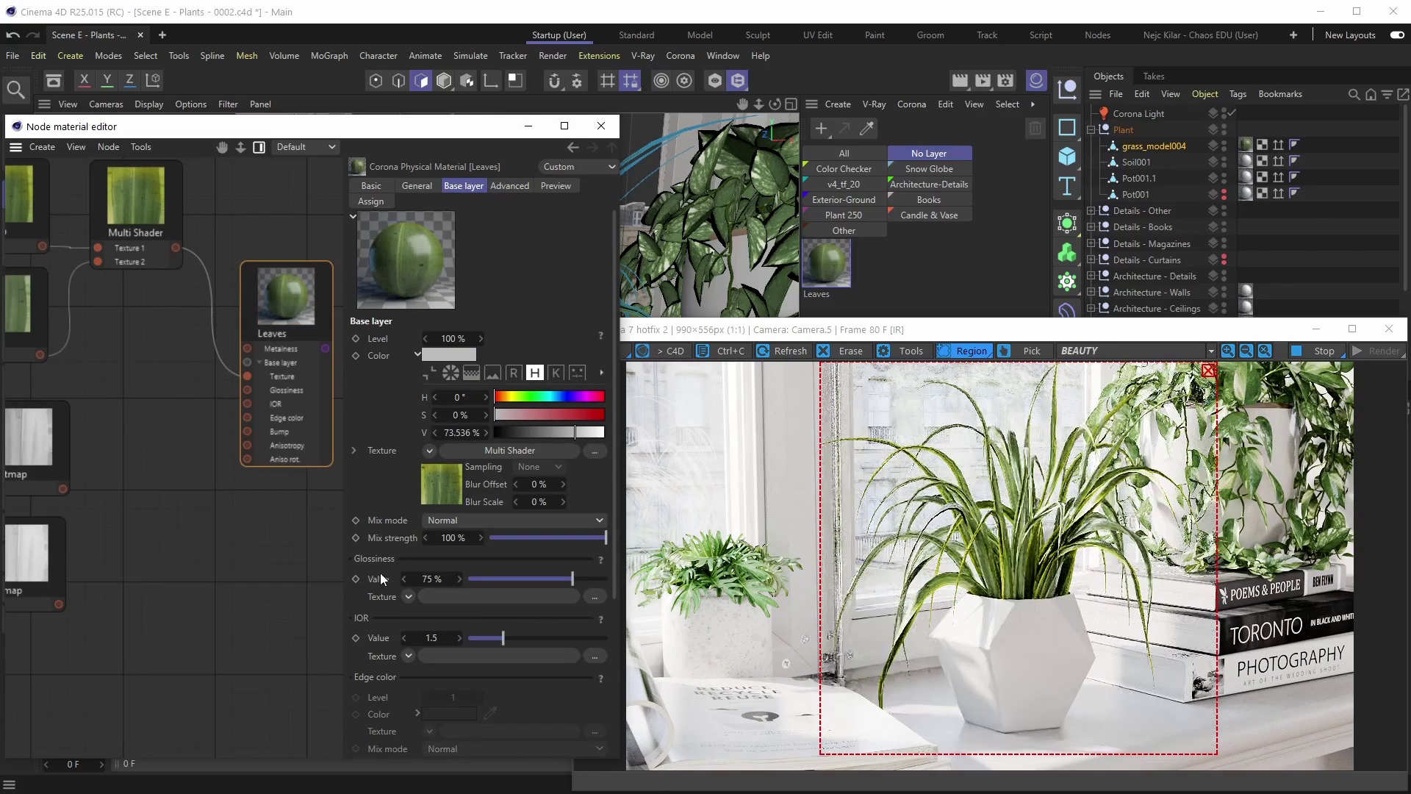
Step: Place the new Multi Shader beside the two grey bitmaps and connect them to its Texture 1 and Texture 2
middle_drag(143, 452, 184, 464)
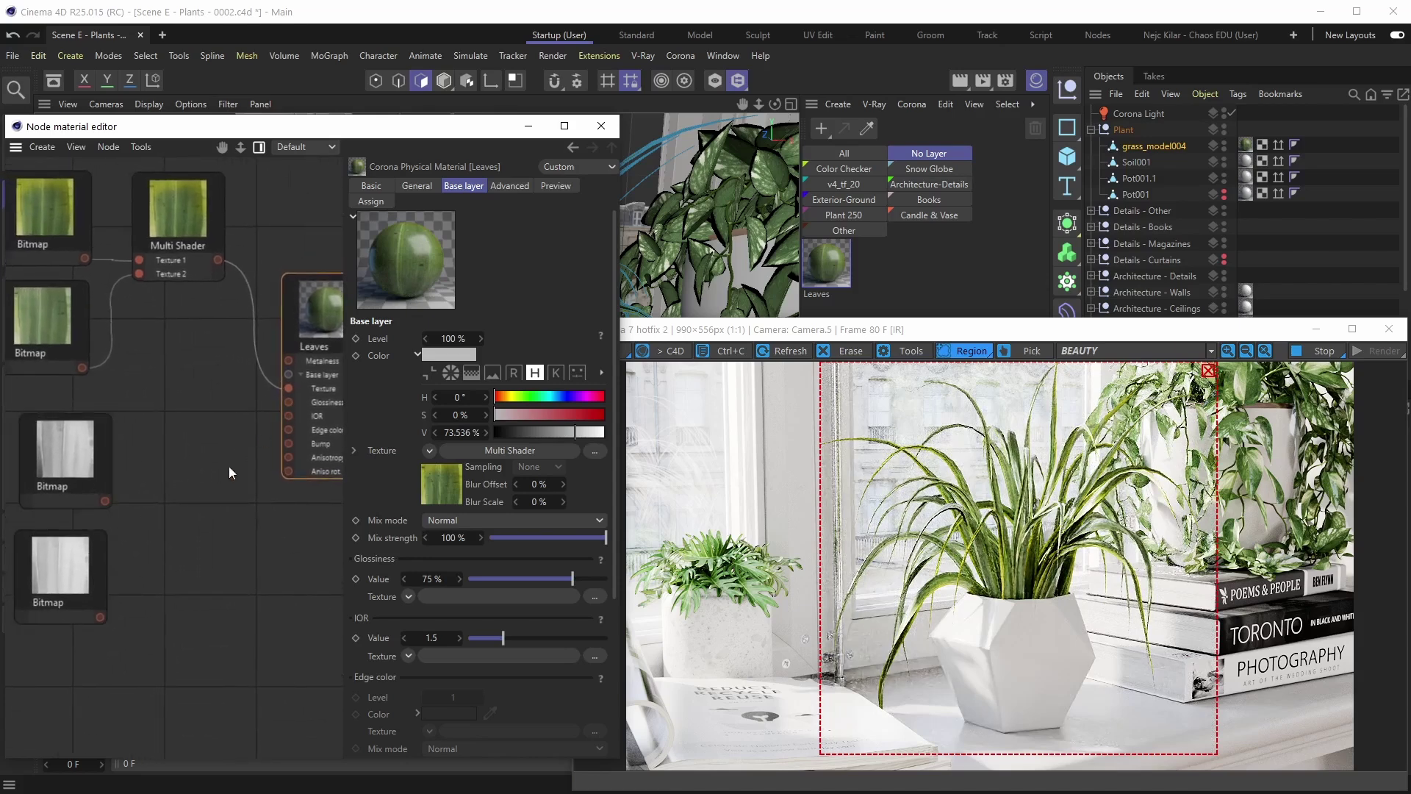
middle_drag(132, 566, 148, 567)
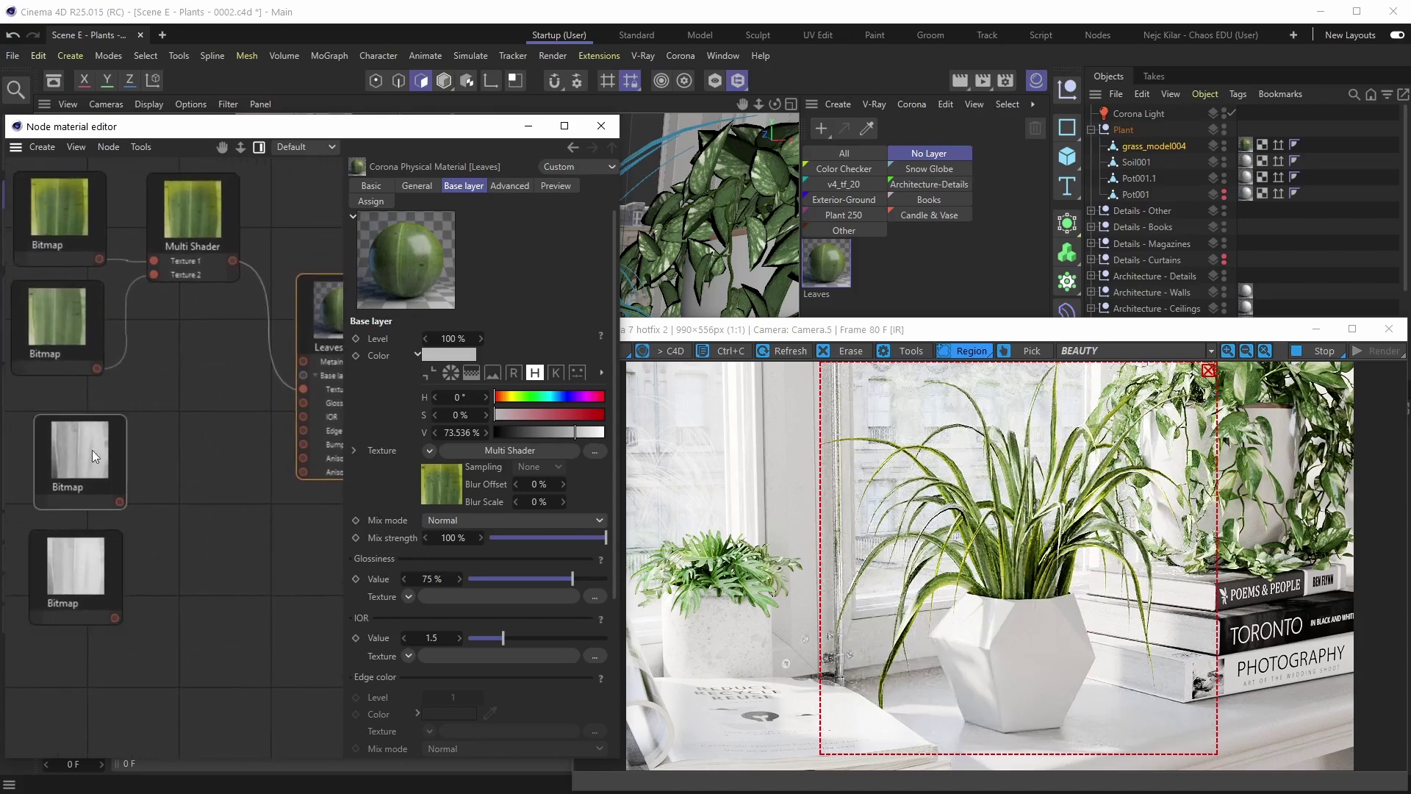
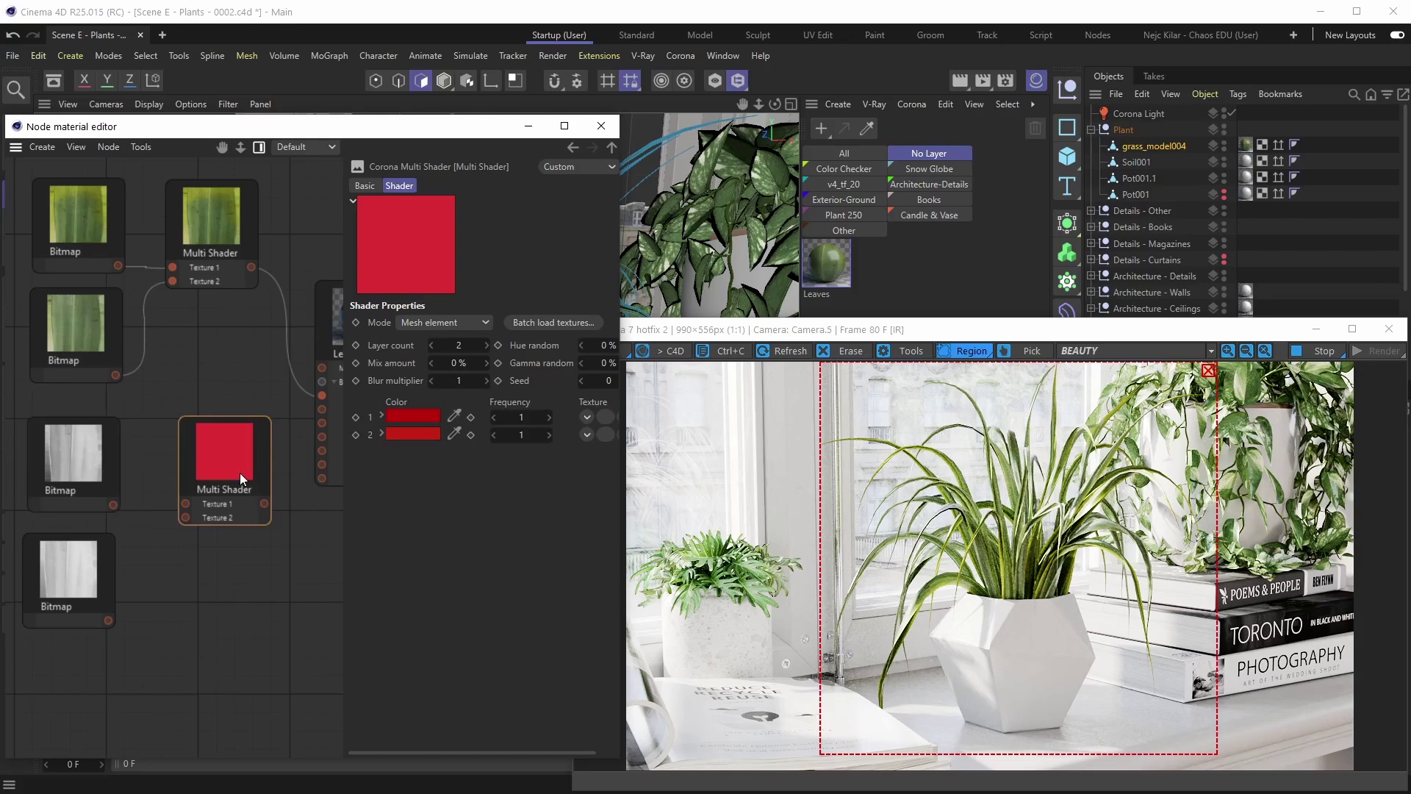
drag(241, 470, 232, 465)
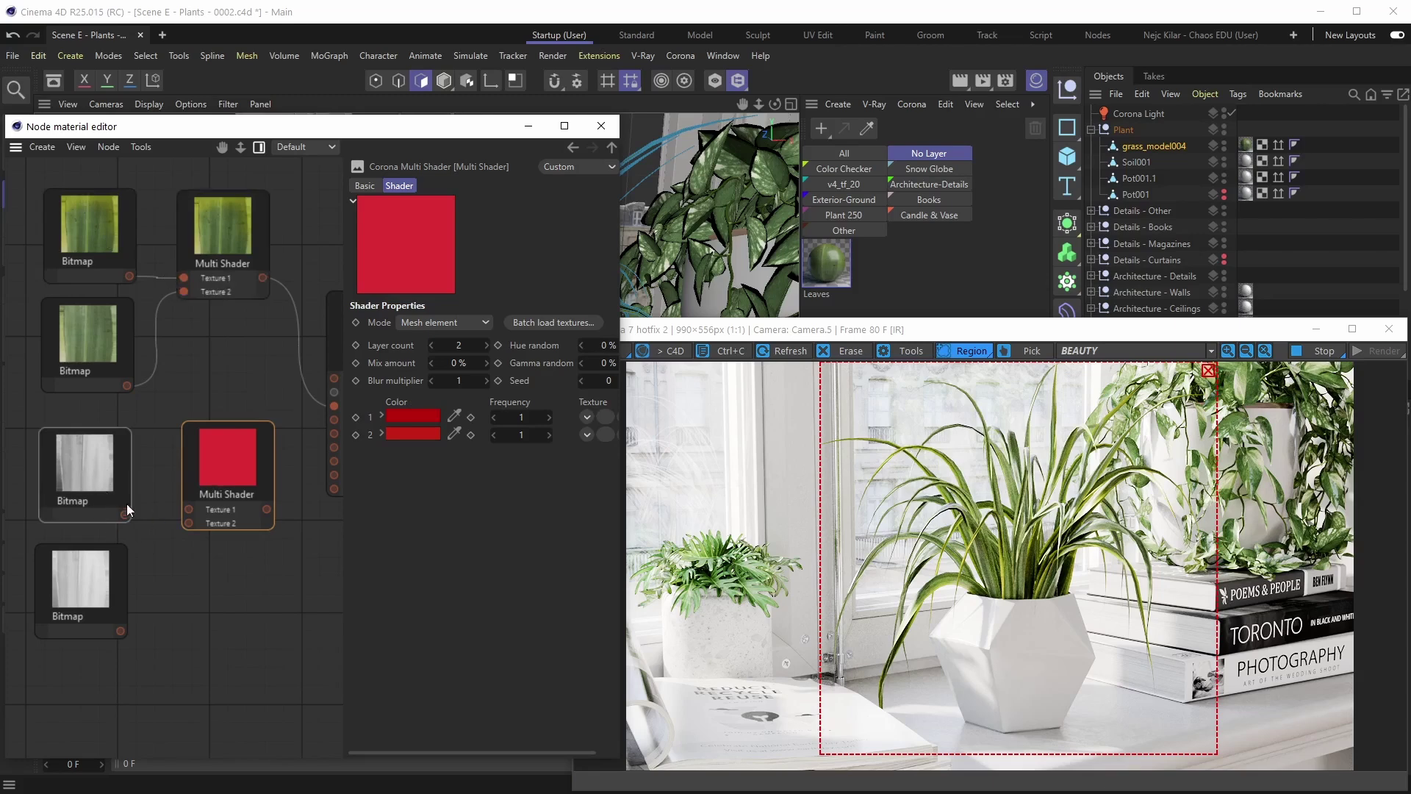
drag(124, 514, 187, 507)
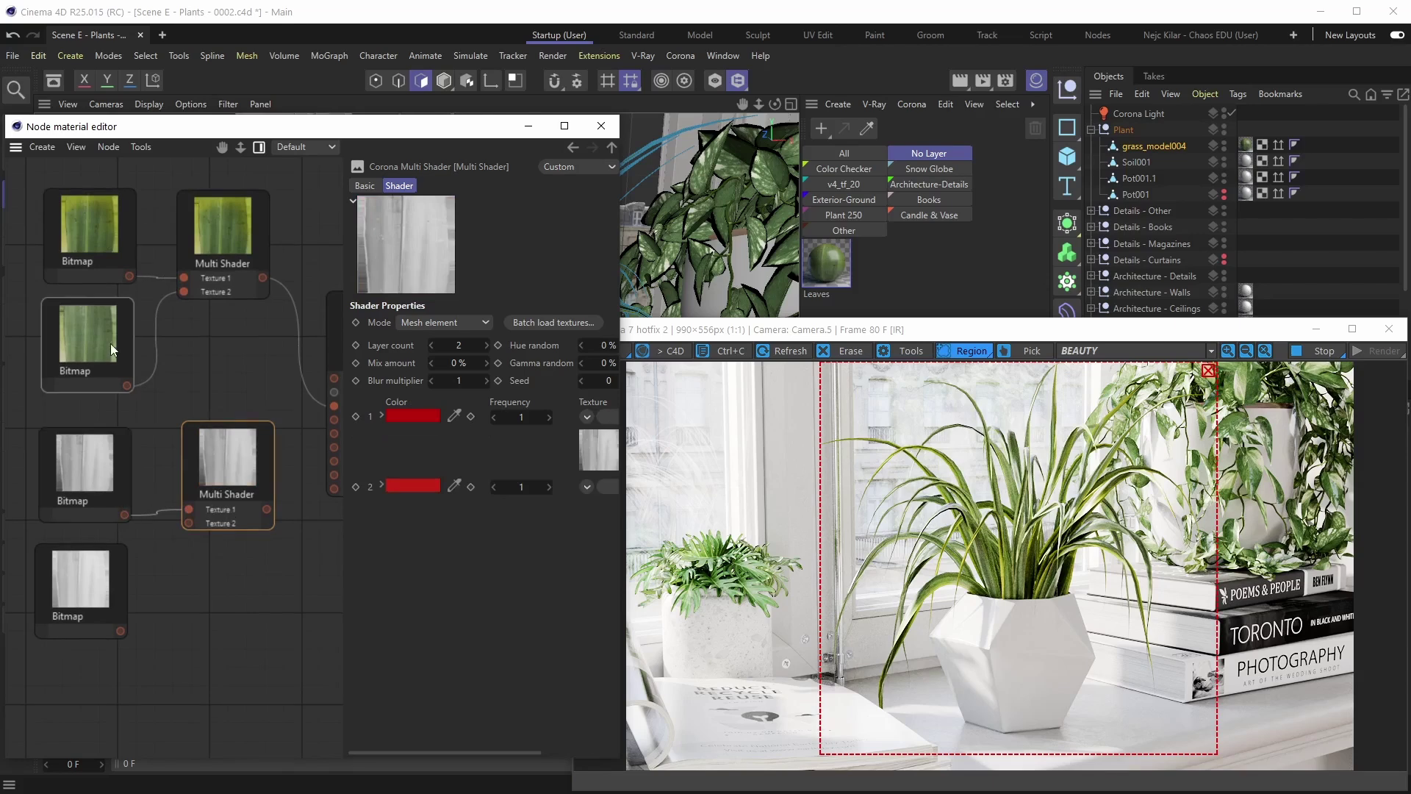
drag(120, 631, 187, 522)
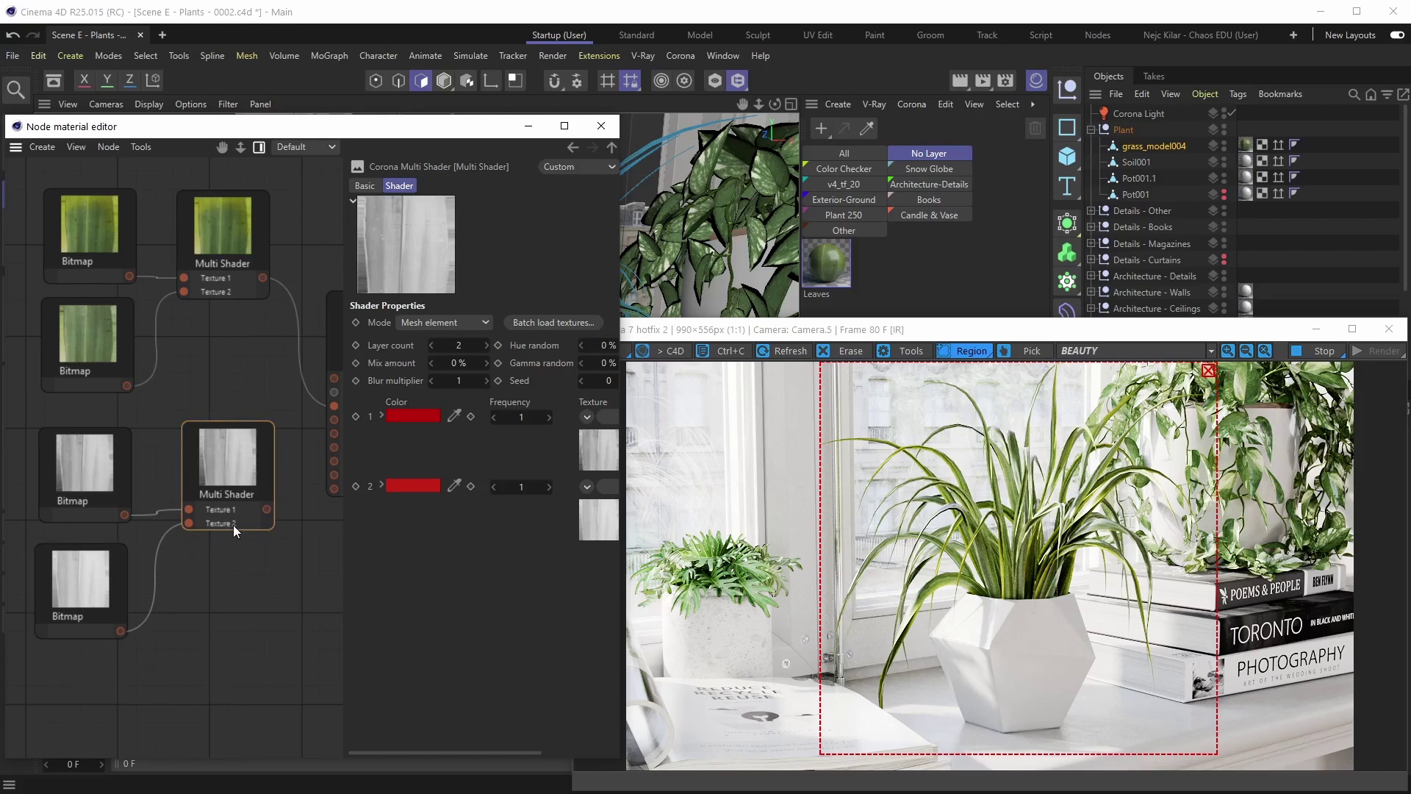
Step: Connect the grey bitmaps' Multi Shader output to the Leaves base layer Glossiness and open the Leaves material's settings
middle_drag(283, 459, 209, 440)
middle_drag(193, 489, 174, 466)
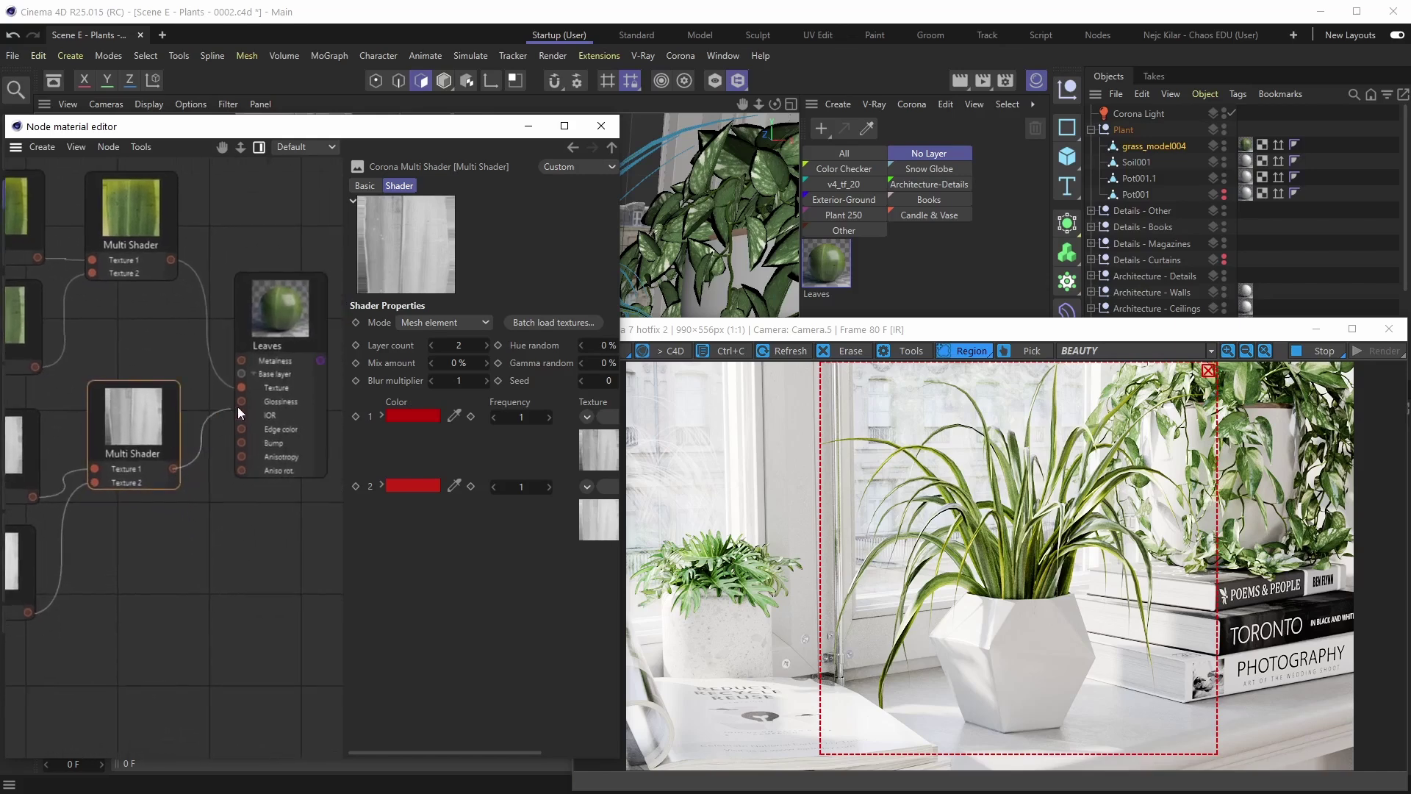
drag(161, 456, 243, 400)
click(298, 308)
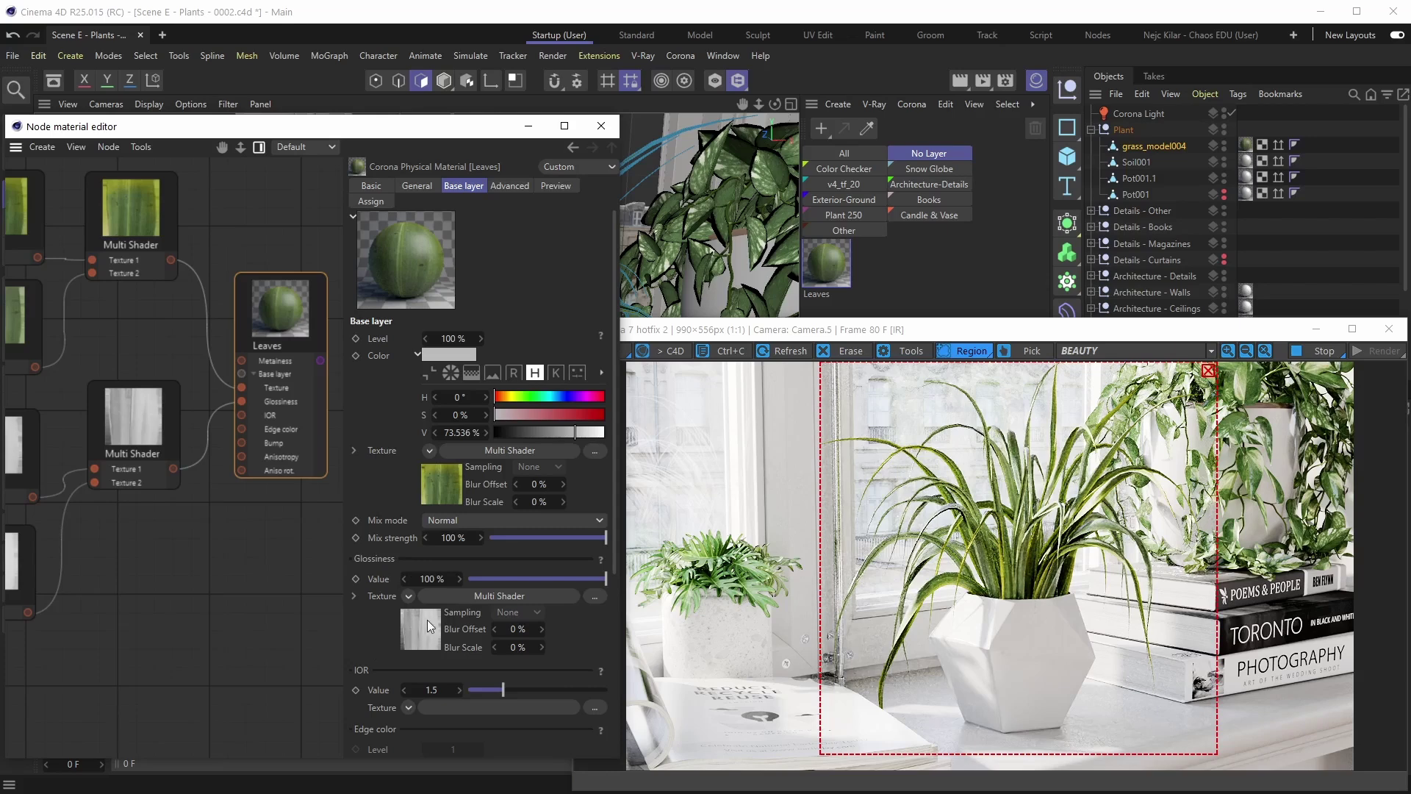
Step: Move the two blue normal map bitmaps below the grey bitmap nodes and close the gap between them
scroll(378, 651, down, 5)
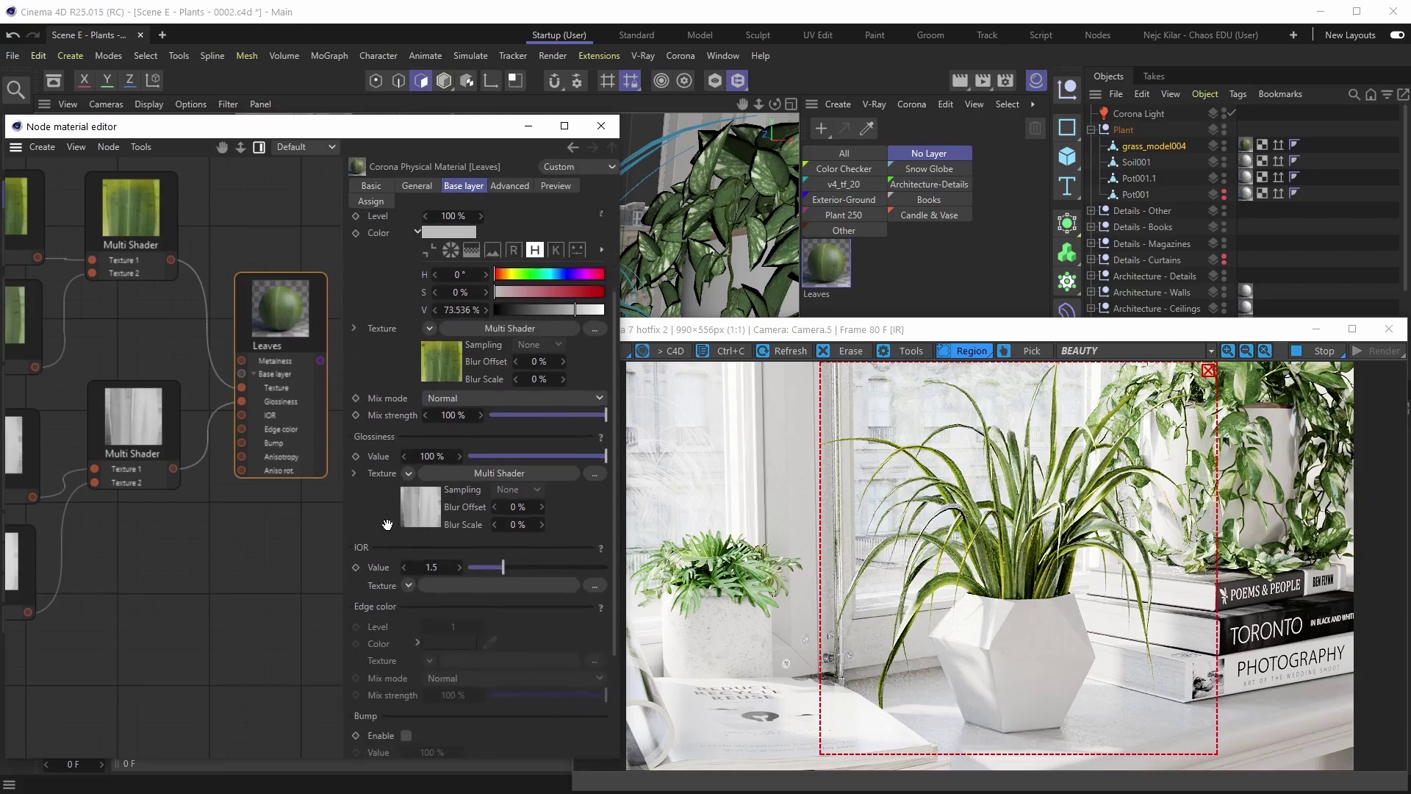
middle_drag(385, 424, 385, 371)
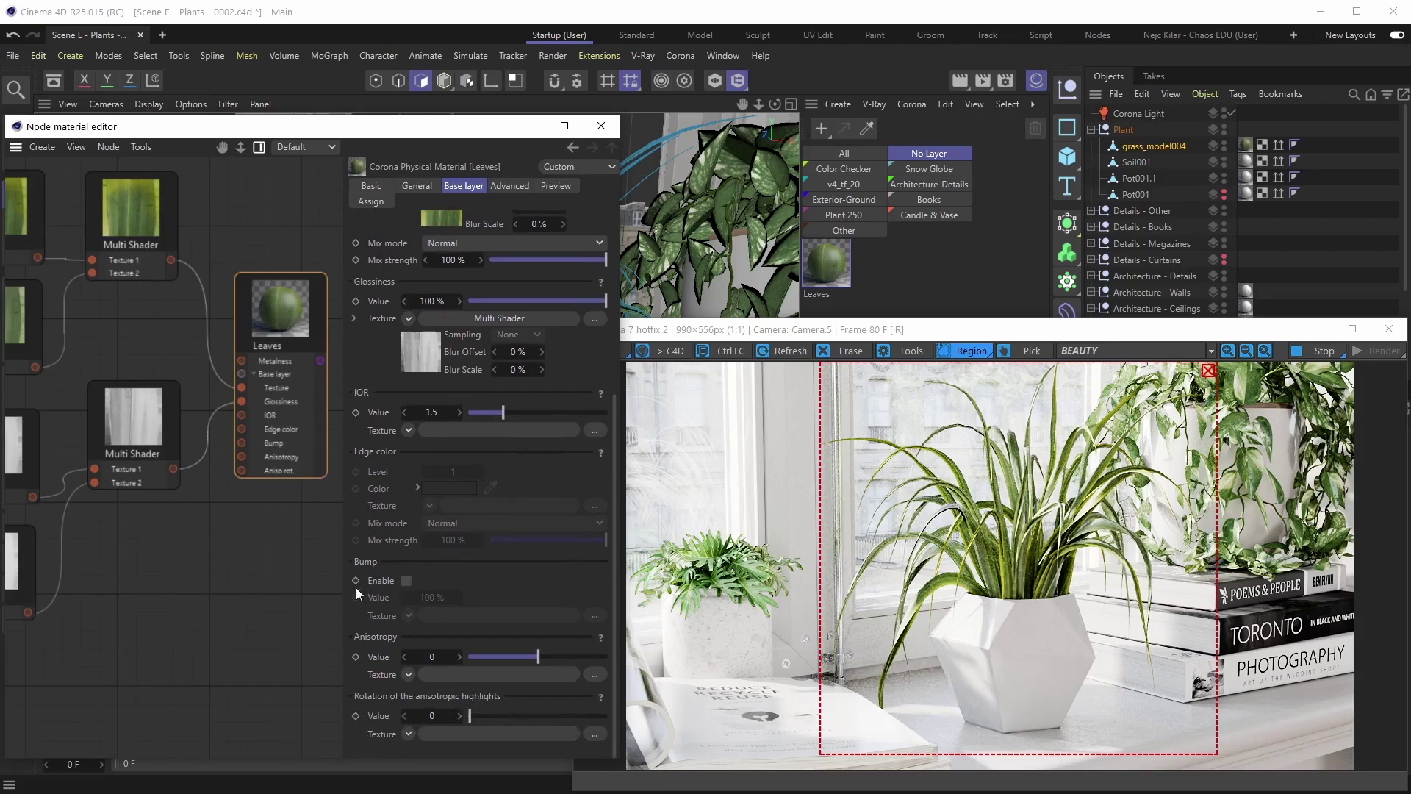
scroll(169, 574, down, 5)
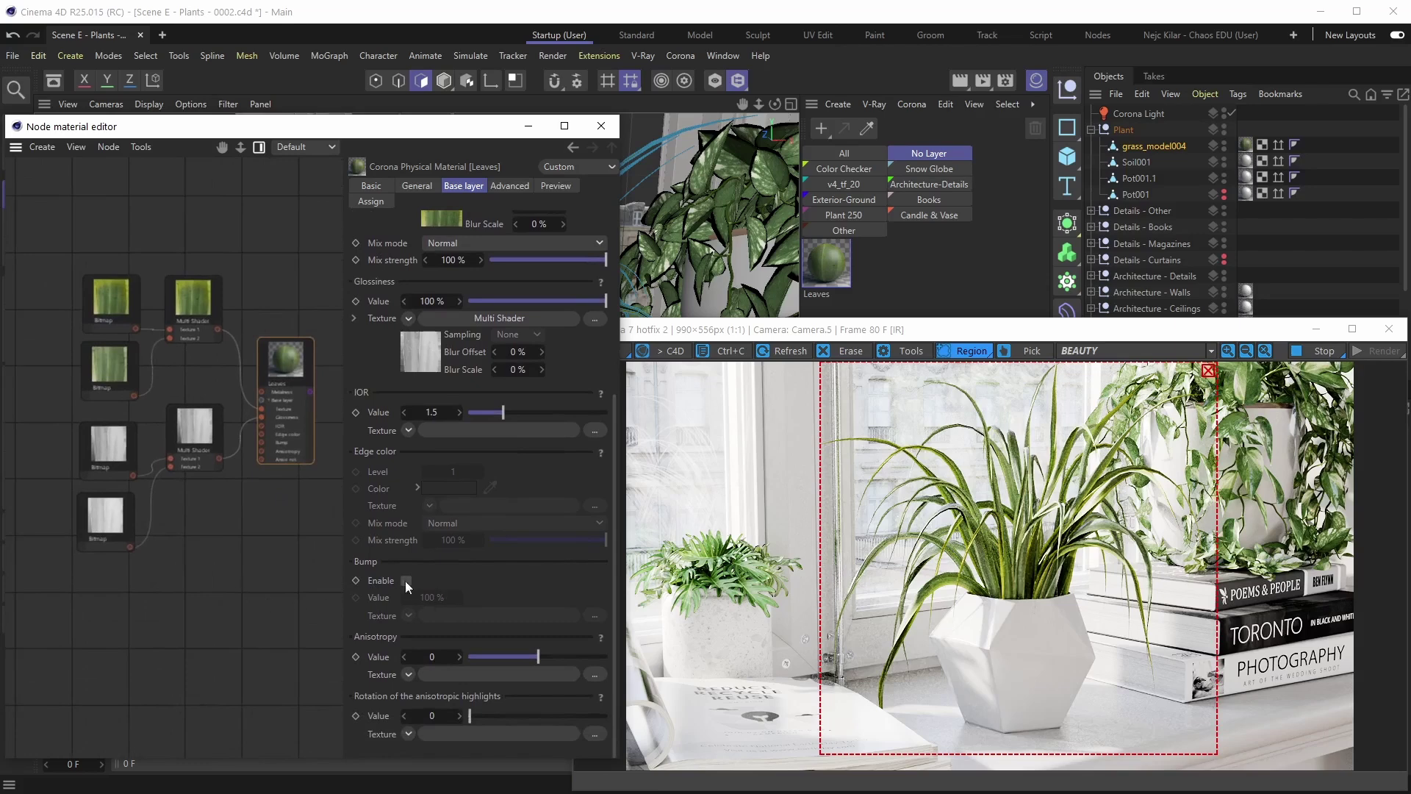
middle_drag(151, 577, 180, 517)
middle_drag(180, 659, 239, 595)
middle_drag(61, 698, 77, 669)
drag(77, 669, 210, 479)
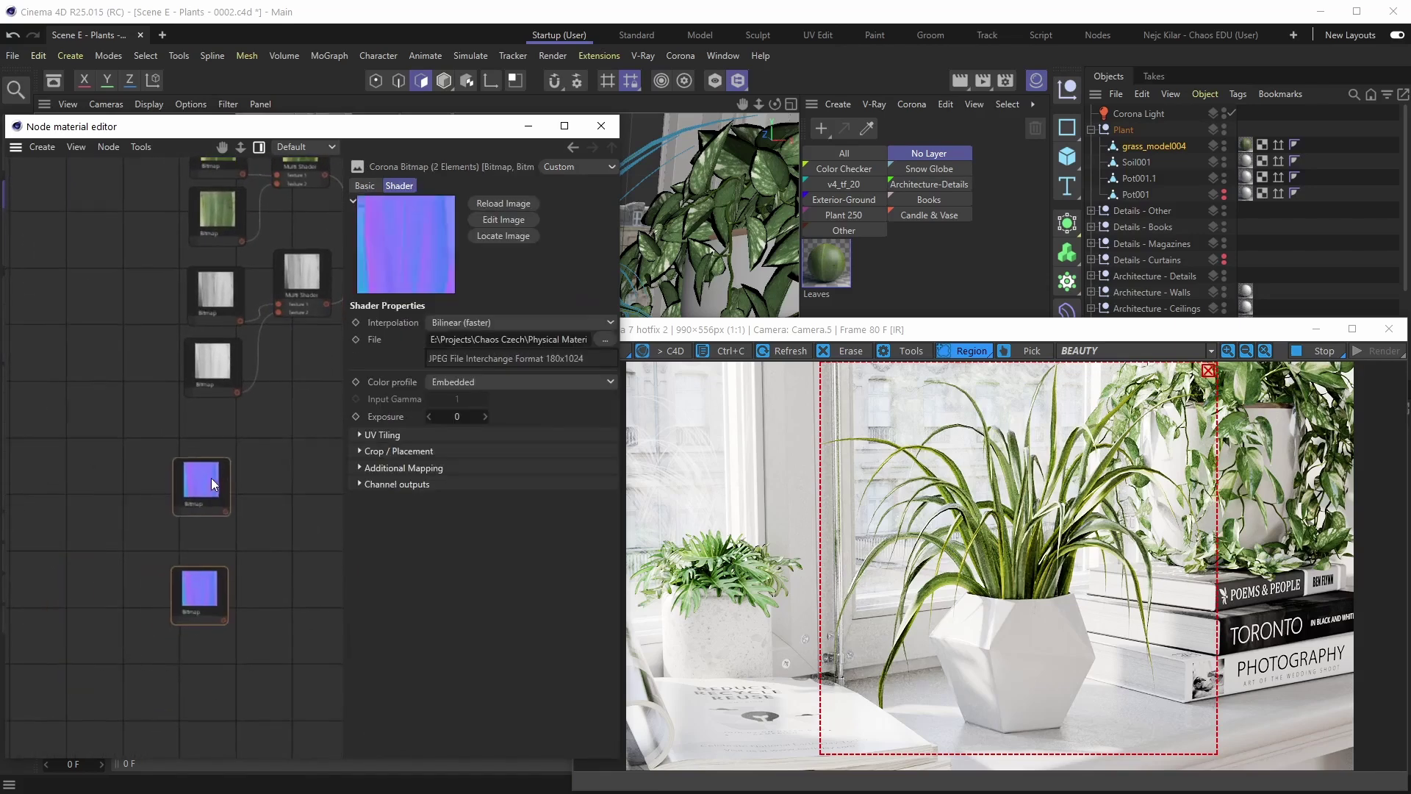
scroll(235, 456, up, 2)
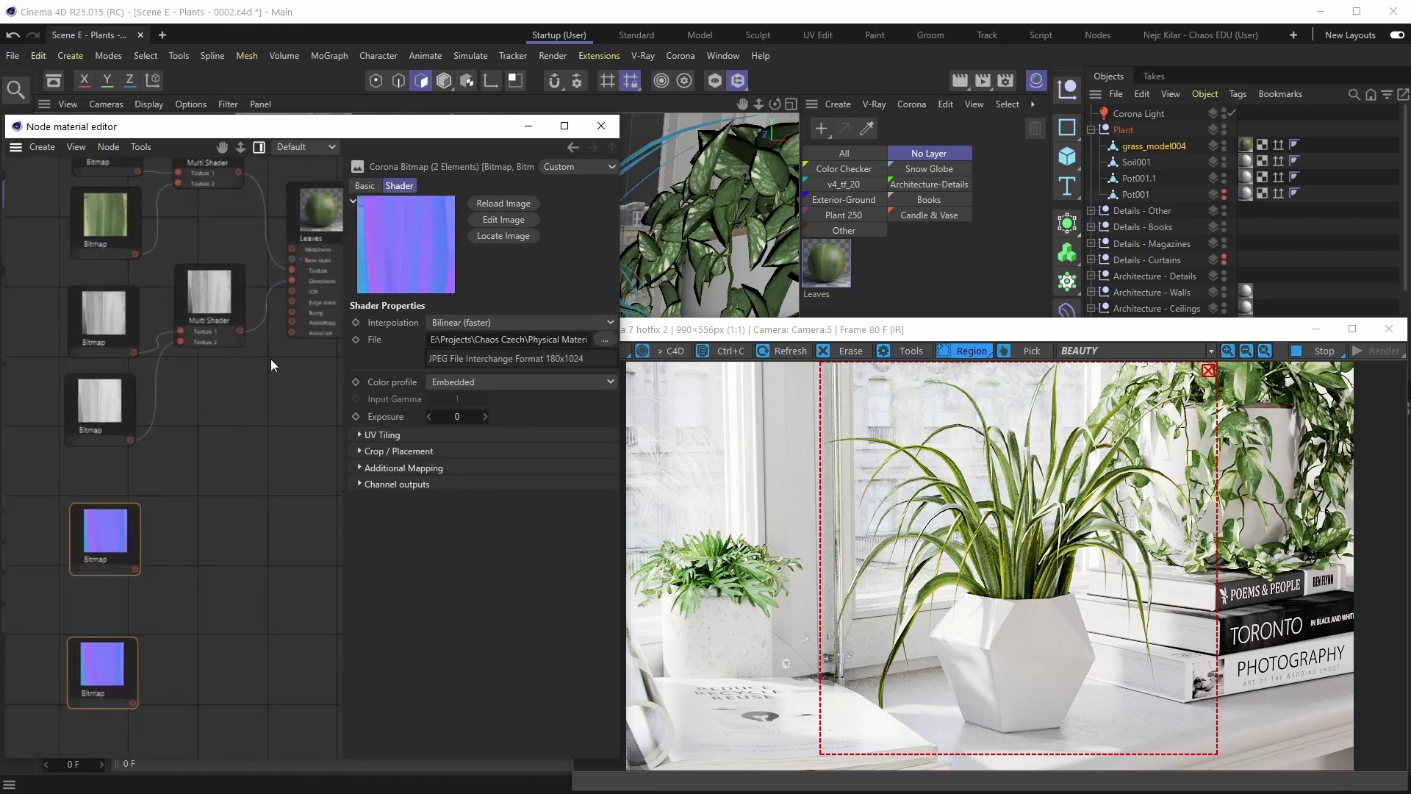
drag(119, 665, 117, 626)
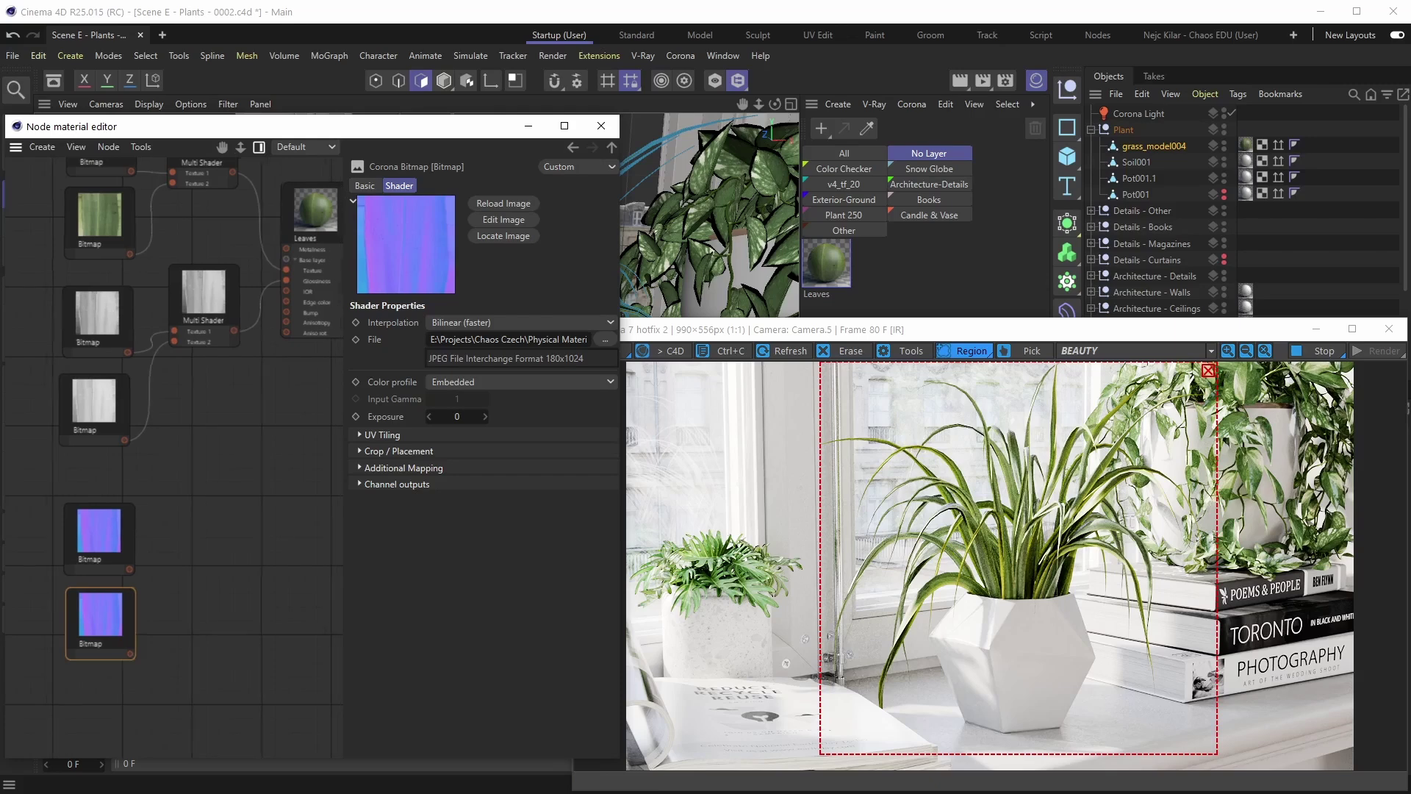
scroll(143, 527, up, 1)
scroll(154, 507, up, 1)
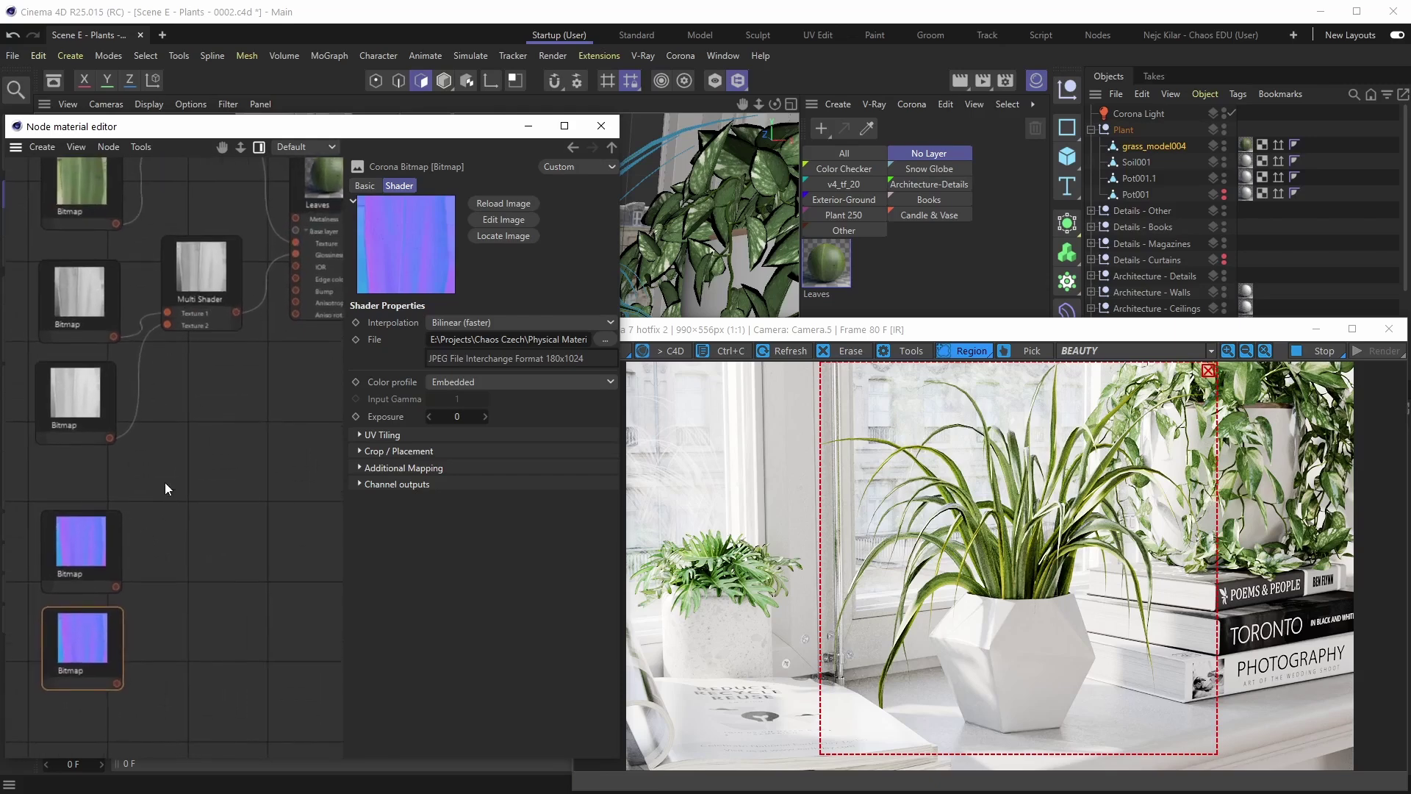
Step: Duplicate the glossiness Multi Shader beside the blue normal map bitmaps and leave space between them for another node
click(202, 276)
ctrl+drag(200, 271, 258, 534)
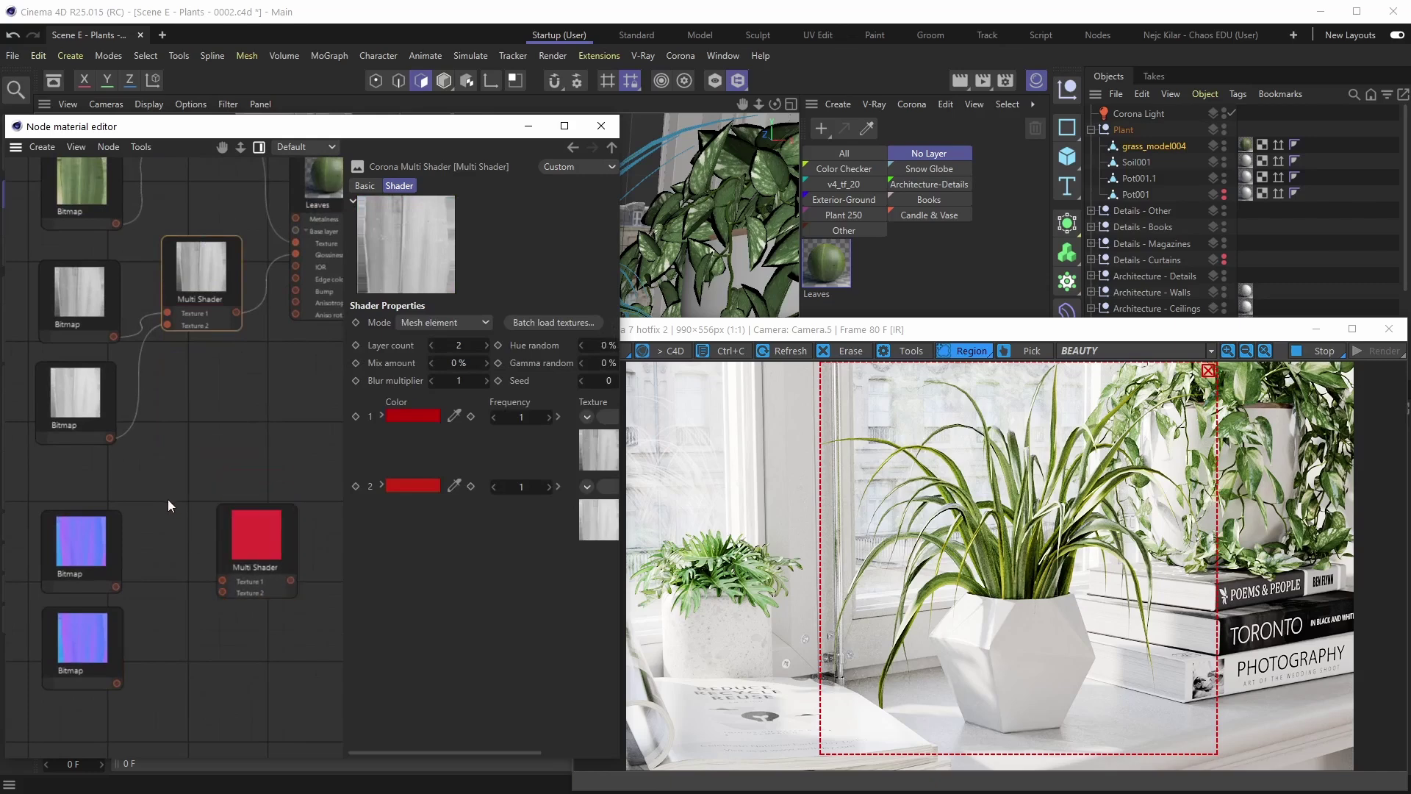
drag(156, 673, 82, 546)
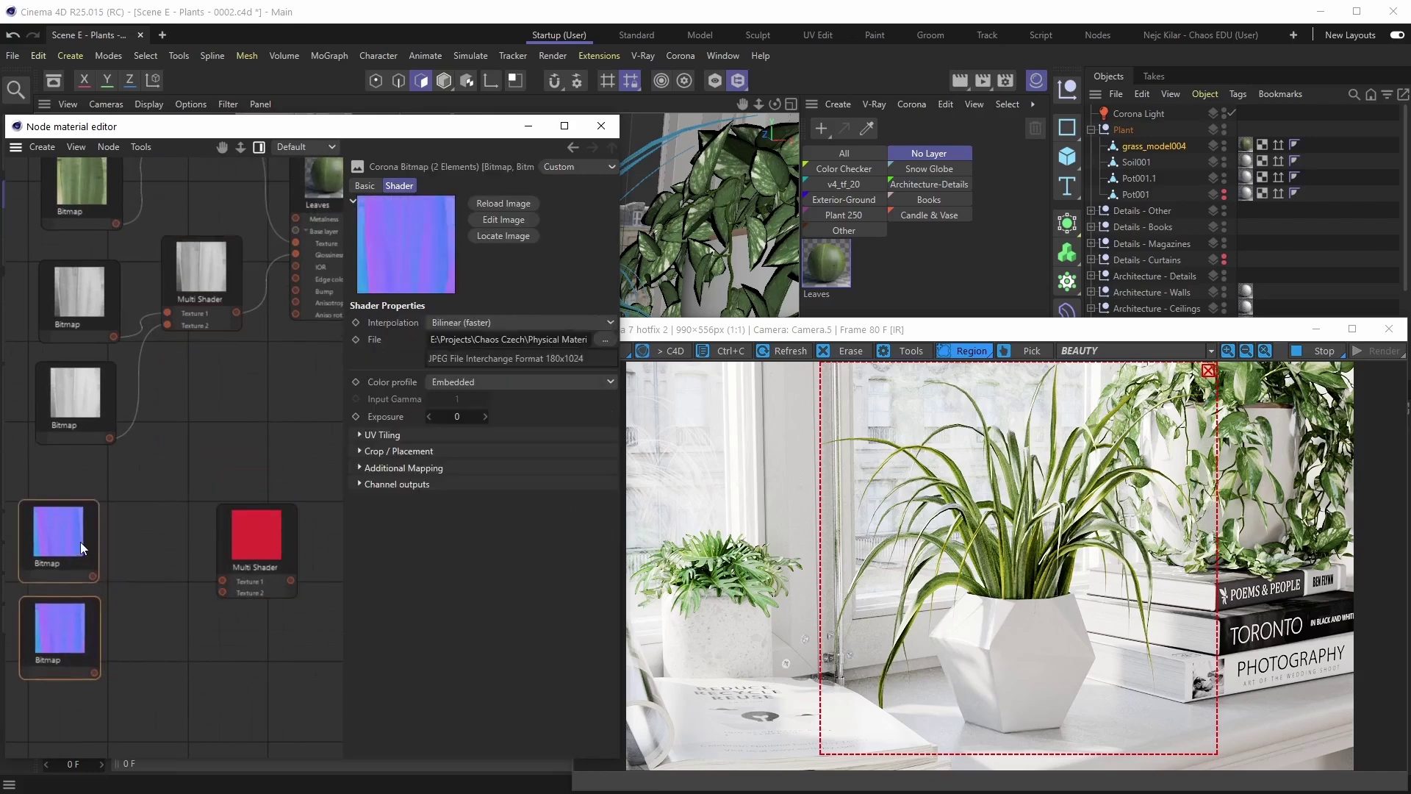
drag(238, 544, 289, 540)
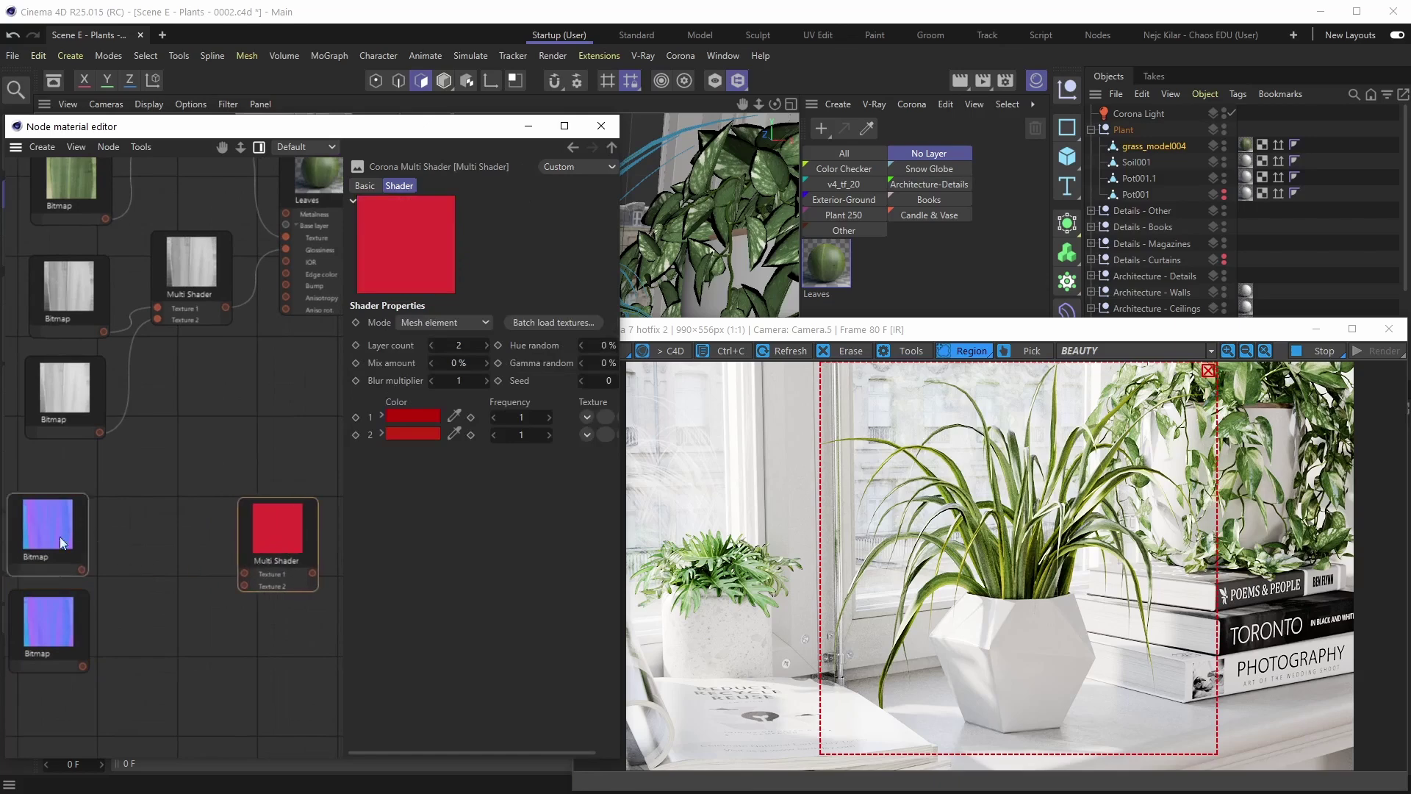
click(180, 500)
Step: Add a Corona Normal shader and wire it between the upper blue bitmap and Texture 1 of the new Multi Shader
click(64, 526)
right_click(171, 341)
mouse_move(221, 396)
mouse_move(314, 627)
mouse_move(385, 625)
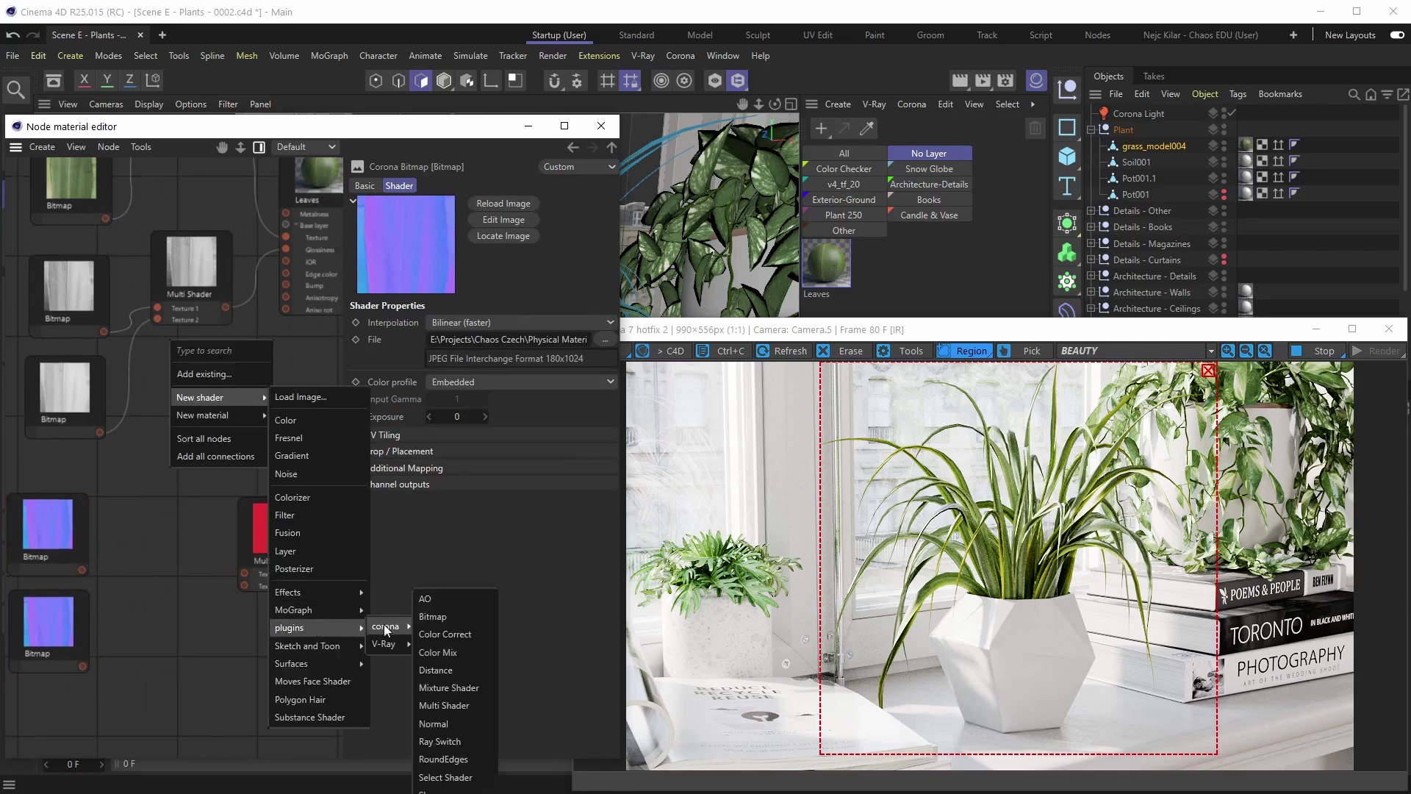
click(441, 723)
drag(172, 349, 157, 512)
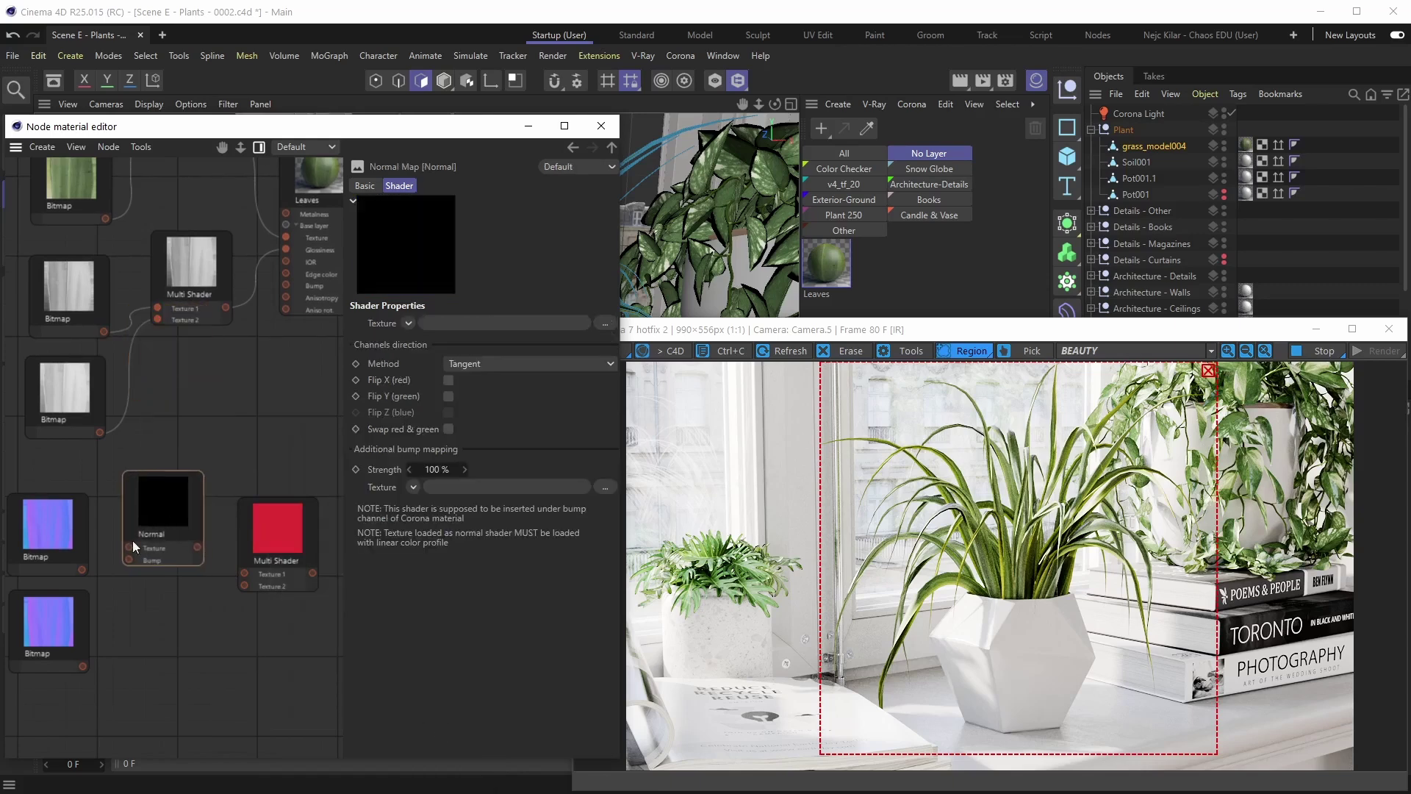
drag(81, 570, 130, 545)
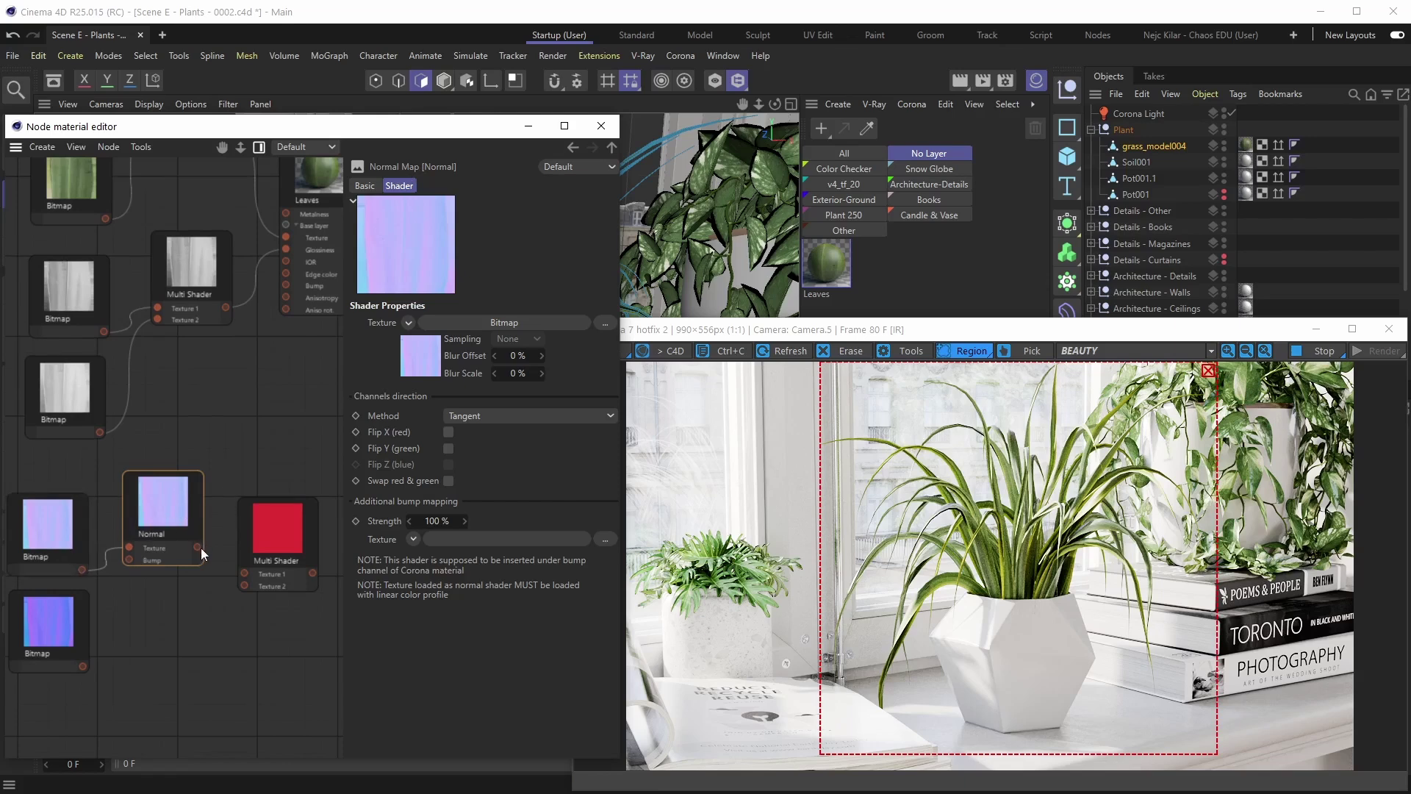
drag(196, 548, 246, 572)
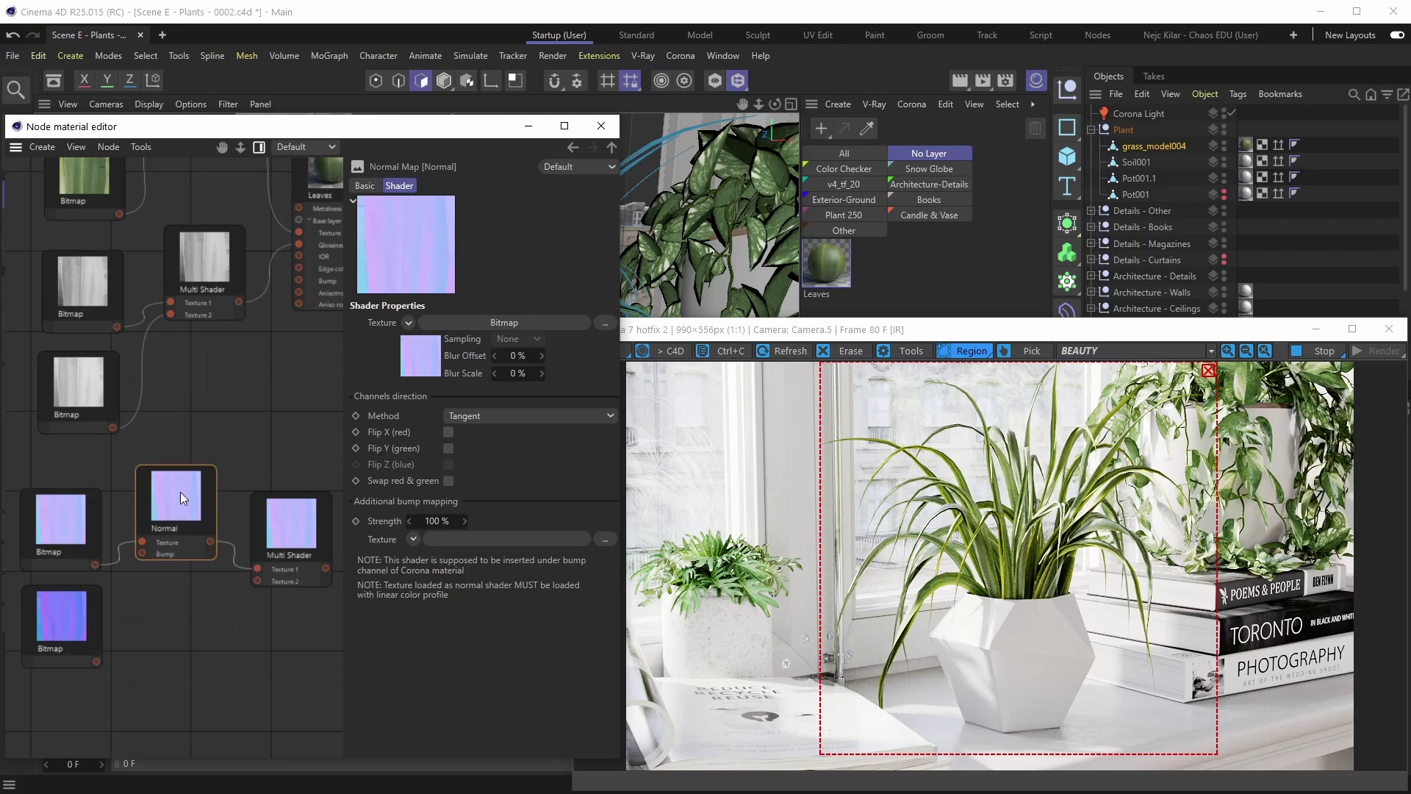
Step: Duplicate the Normal node and wire the copy between the lower blue bitmap and the Multi Shader's Texture 2
ctrl+drag(174, 495, 179, 607)
drag(96, 661, 178, 634)
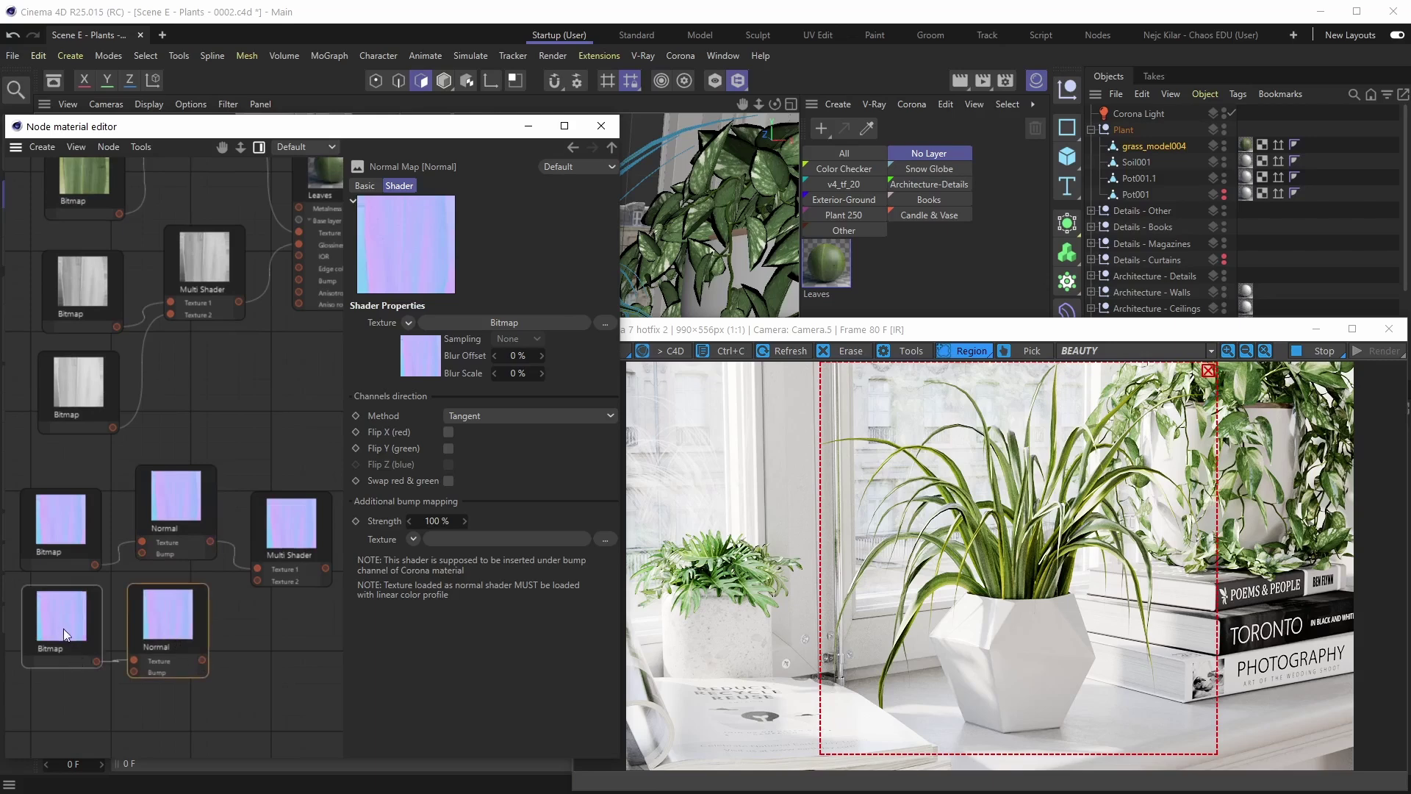
drag(229, 629, 254, 581)
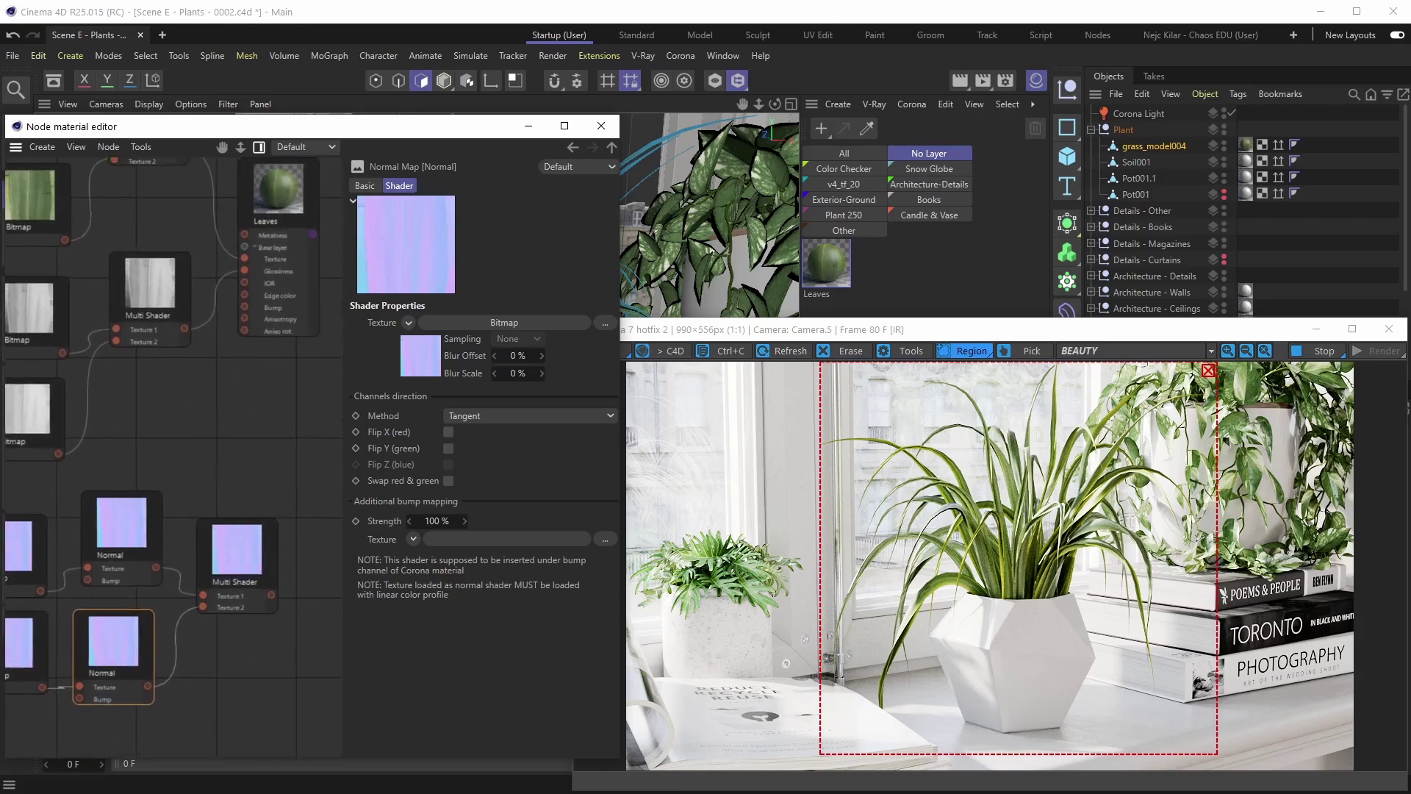
Step: Connect the normal map Multi Shader to the Leaves base layer Bump input and enable Bump
click(232, 536)
drag(255, 565, 241, 308)
click(307, 201)
drag(611, 250, 615, 435)
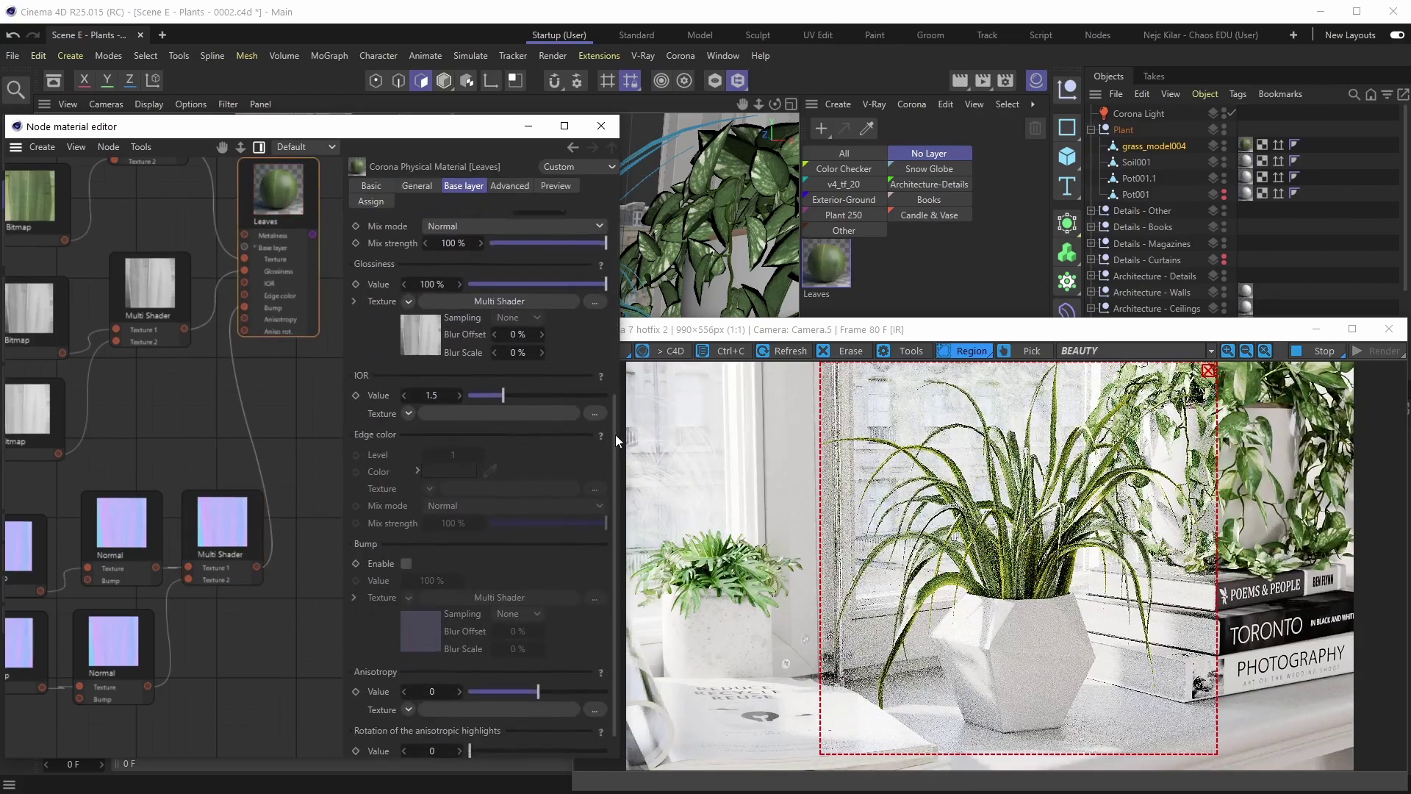
click(406, 563)
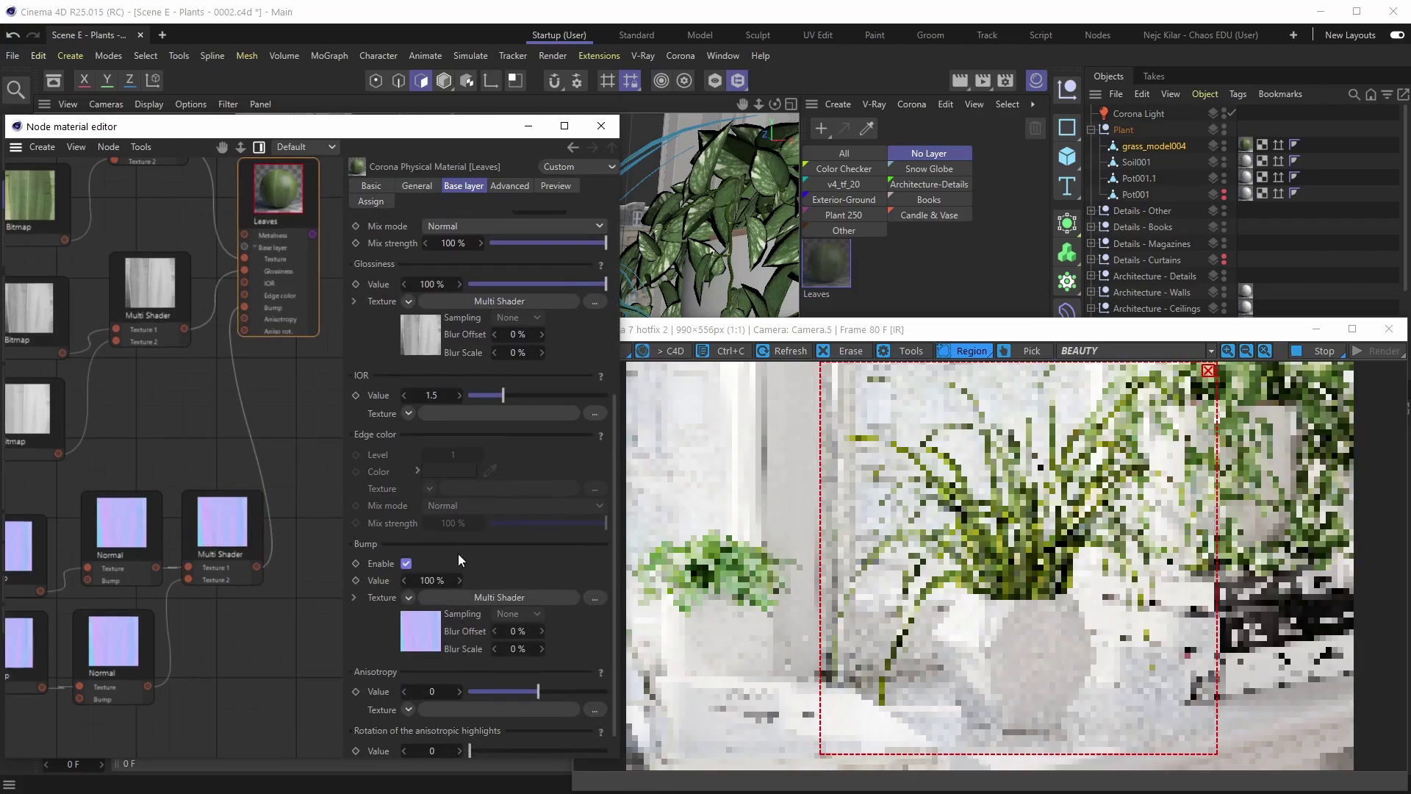
drag(614, 509, 621, 324)
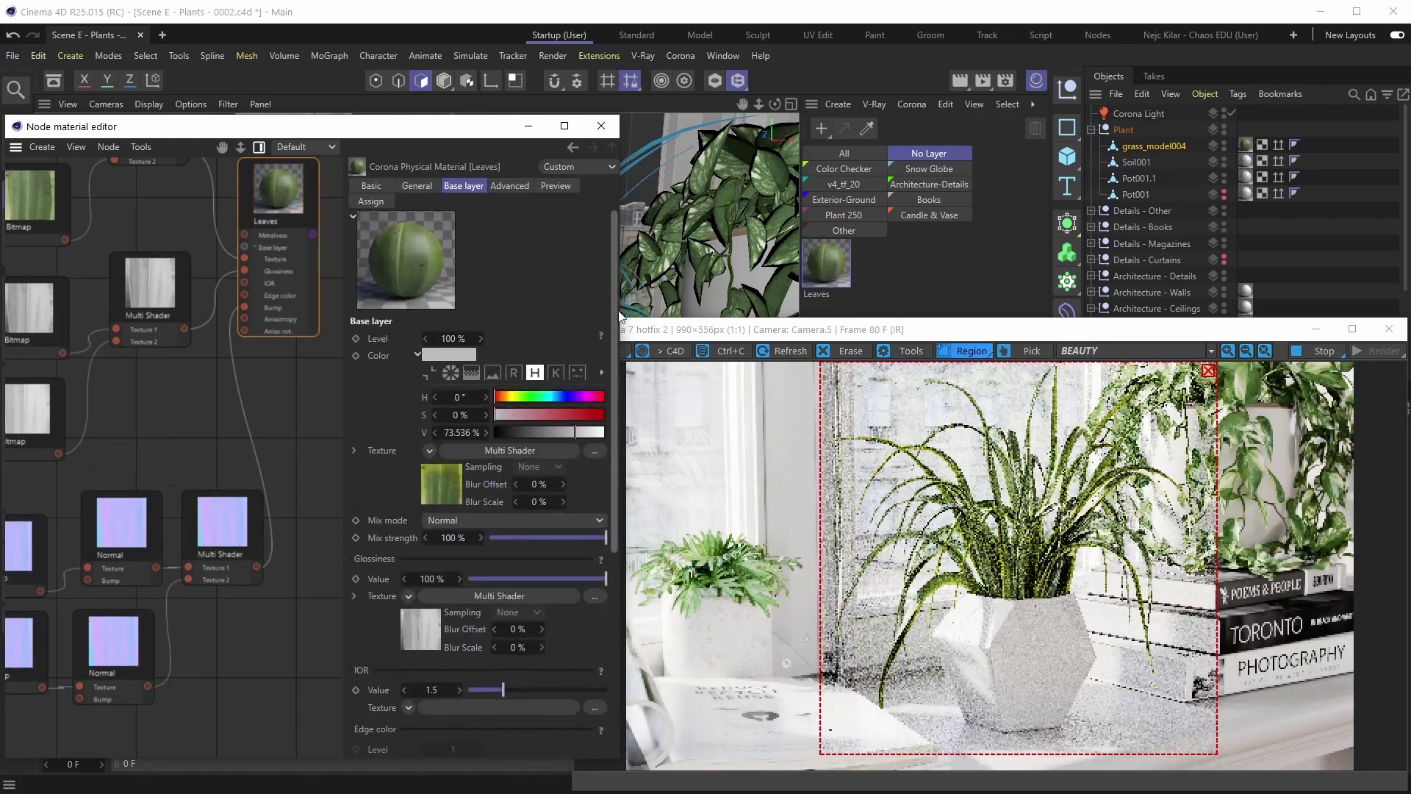
scroll(386, 486, down, 4)
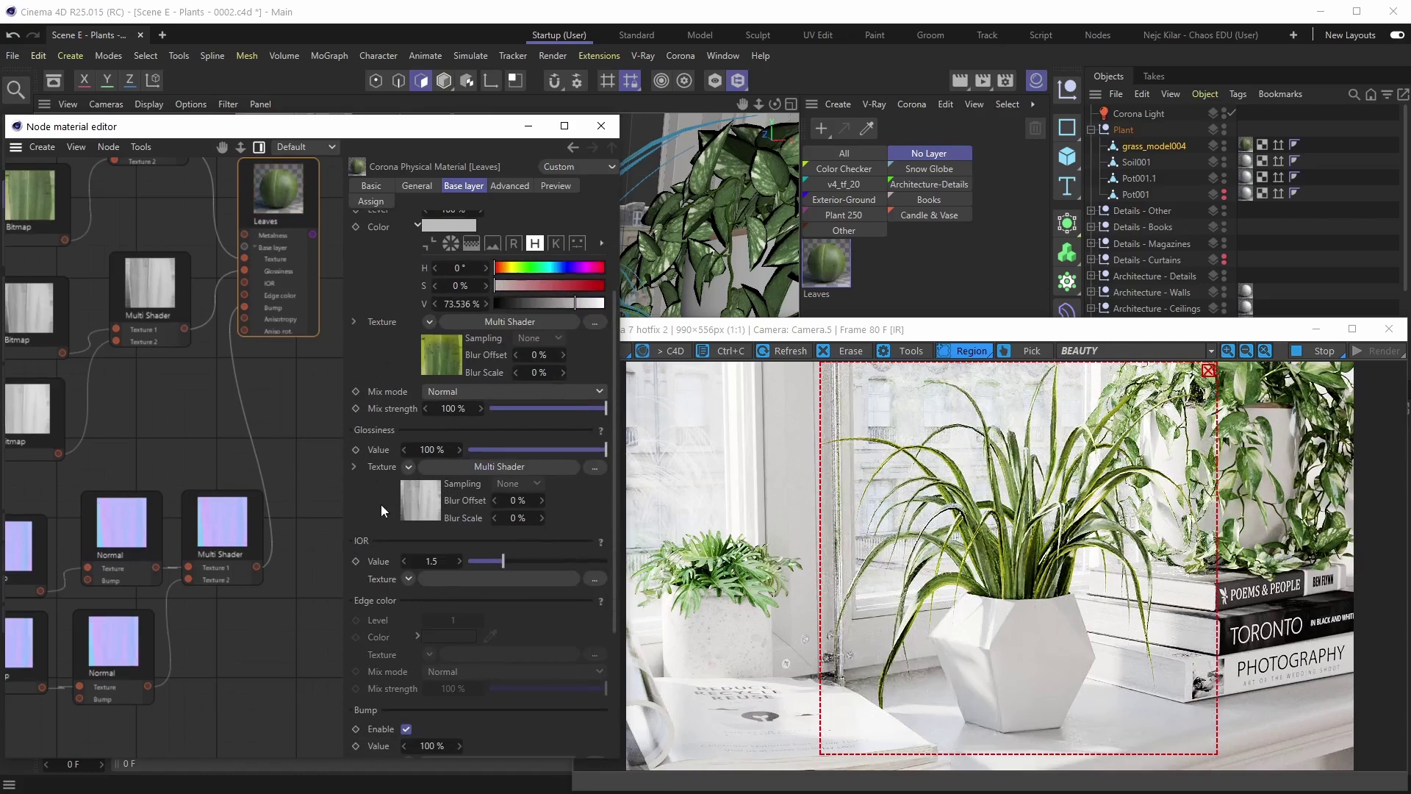
scroll(380, 504, down, 4)
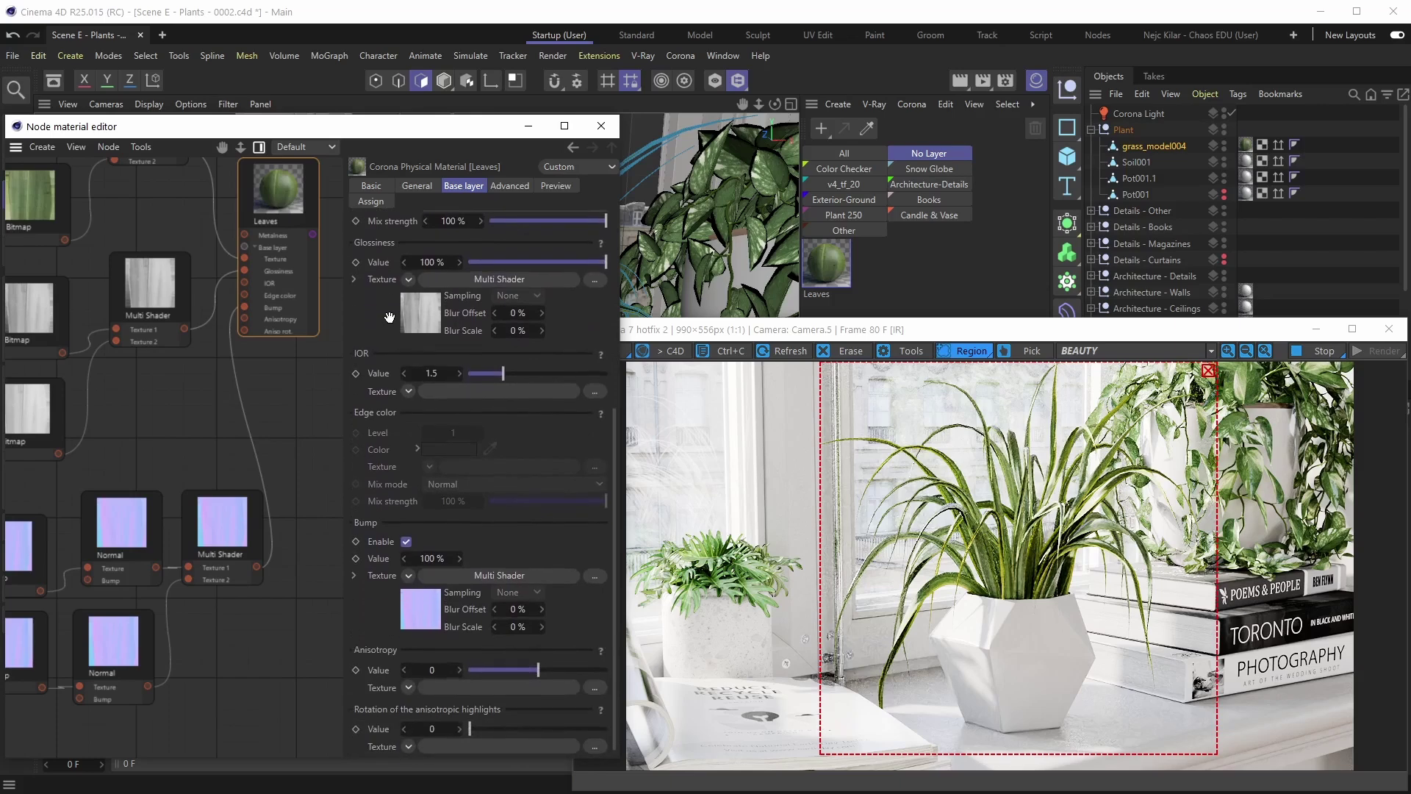
scroll(381, 395, up, 8)
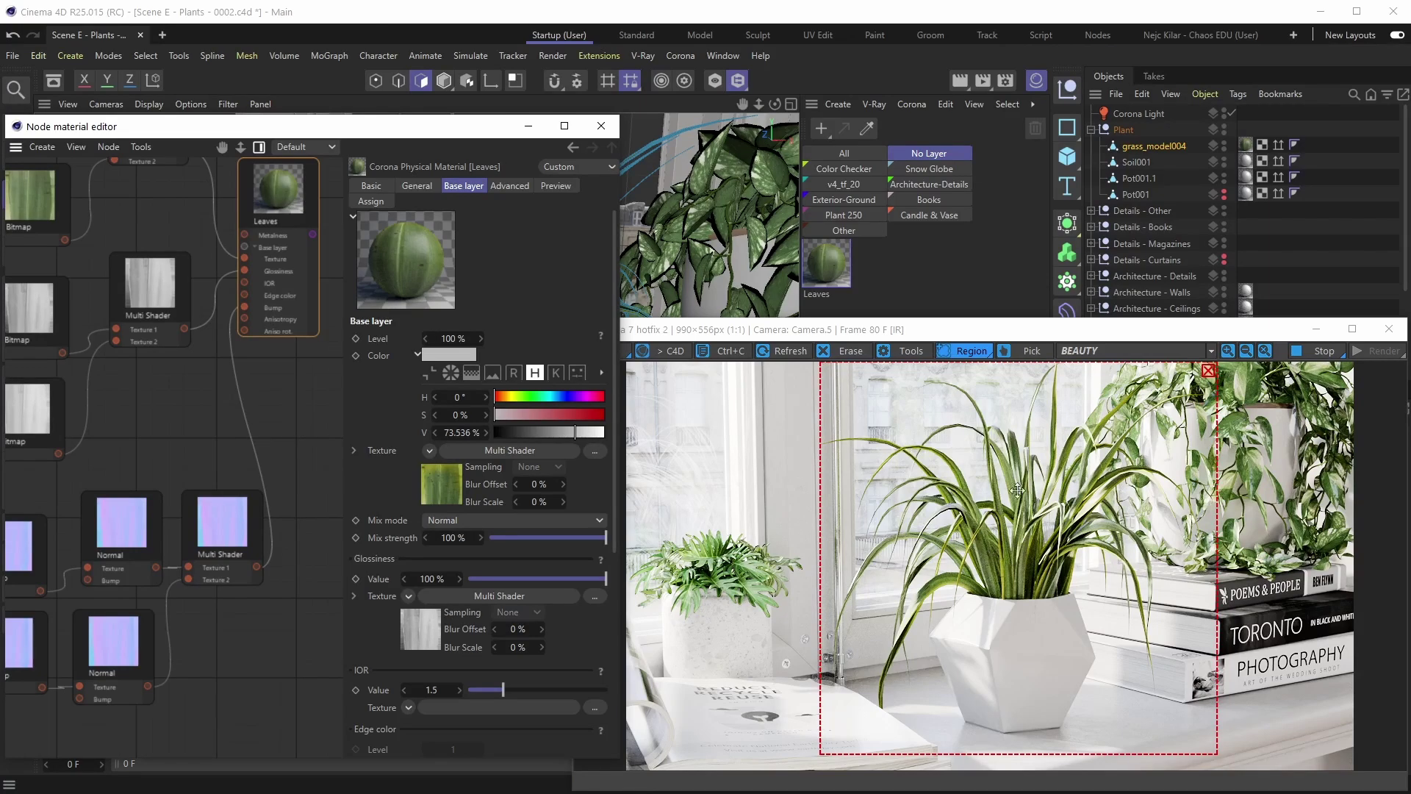
Step: Examine the plants' leaves in the Translucency render pass and switch the frame buffer back to BEAUTY
click(1211, 353)
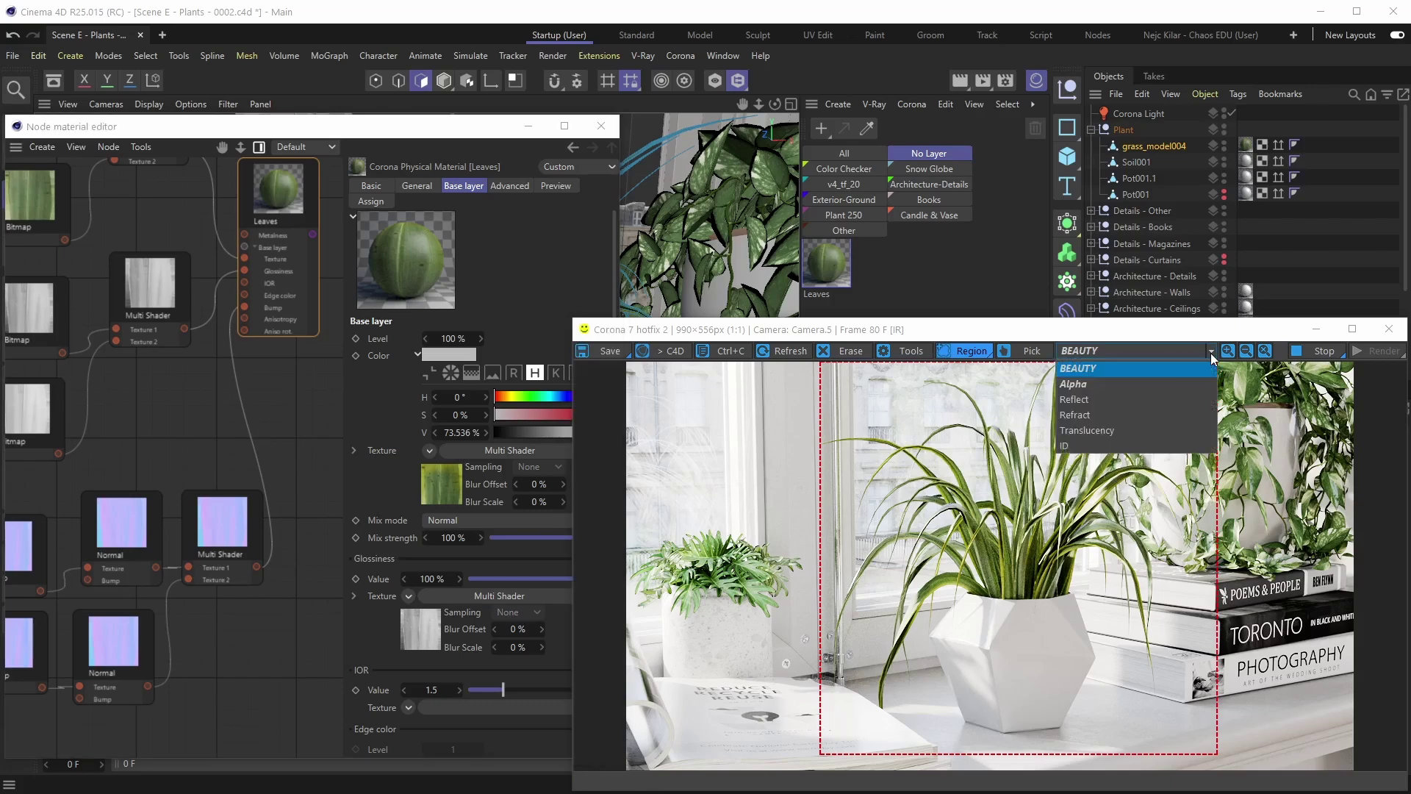
click(1088, 431)
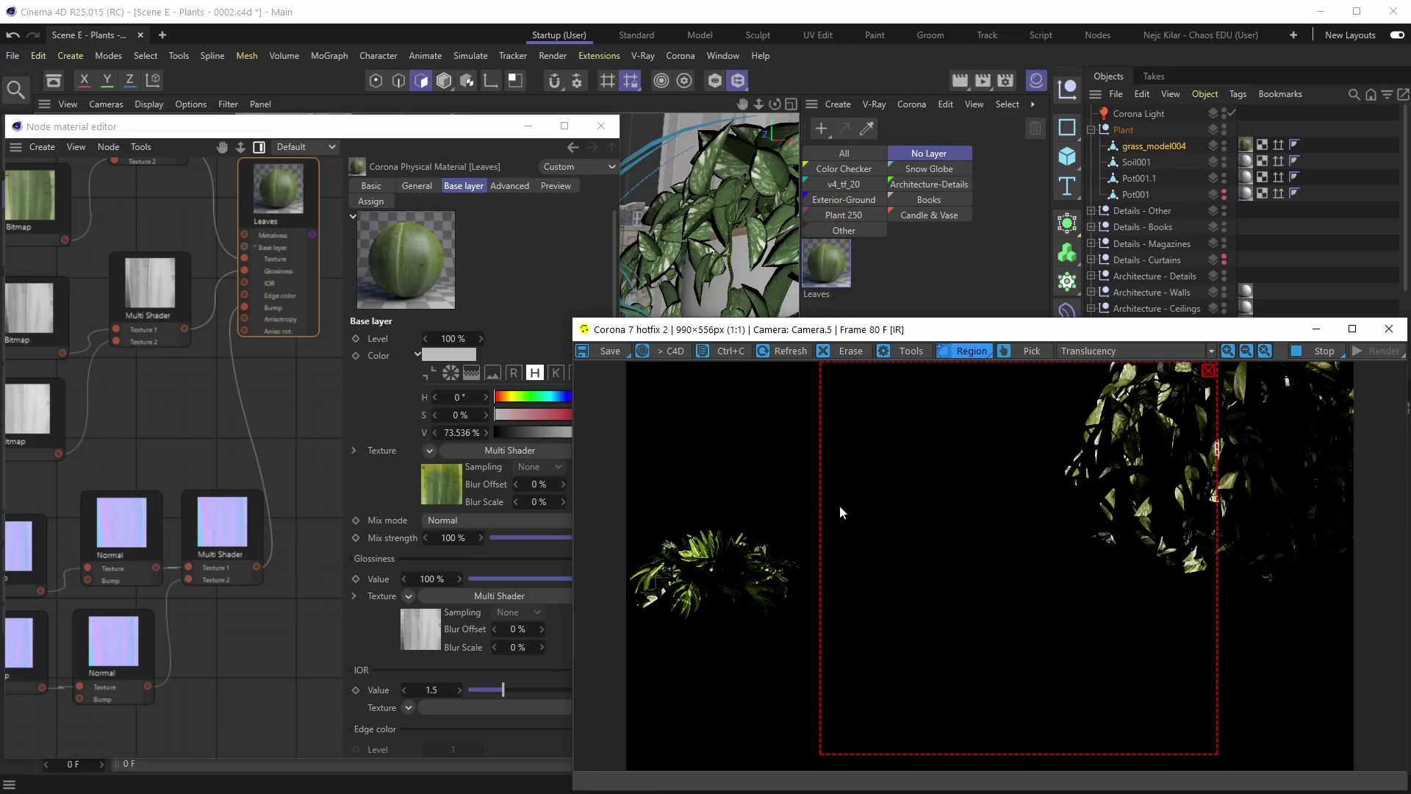
scroll(702, 555, up, 3)
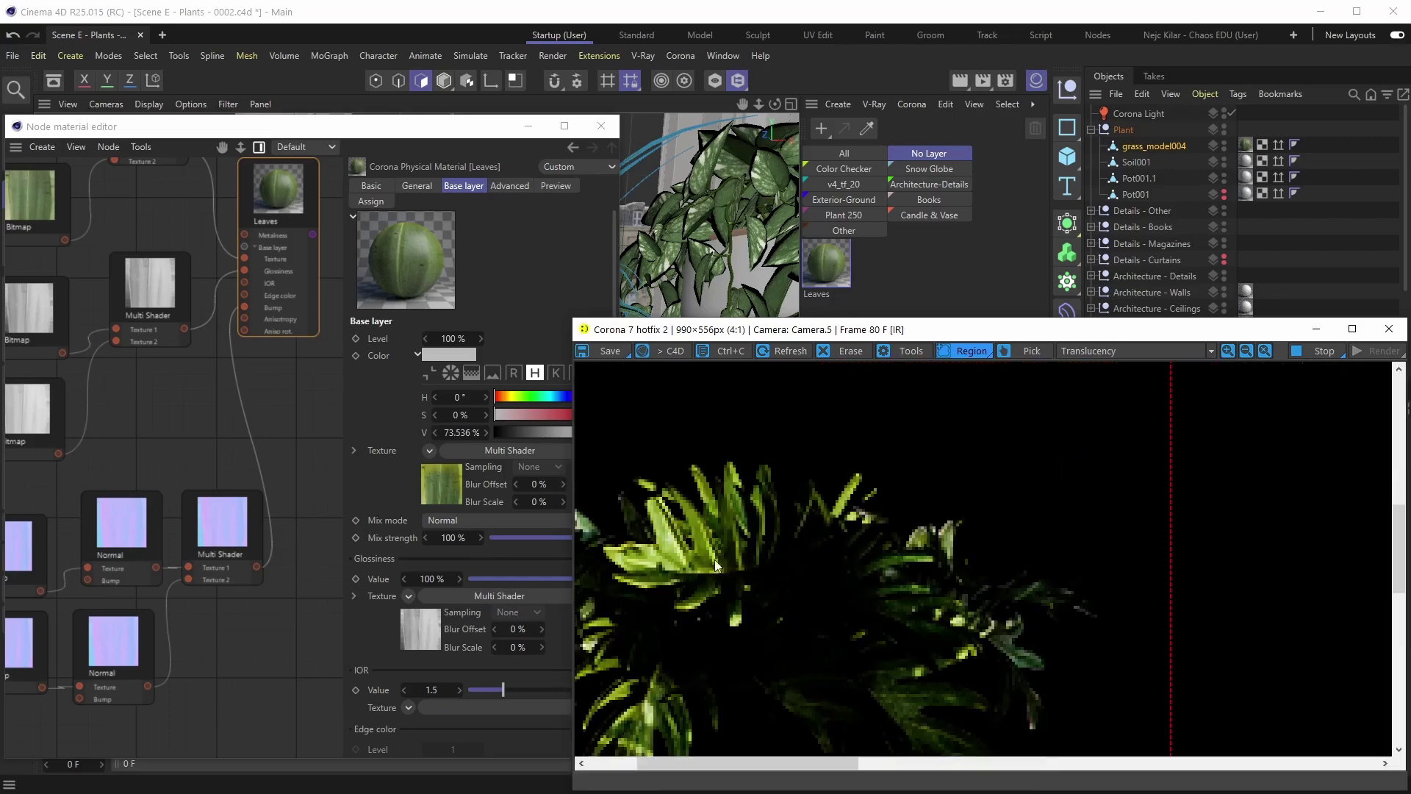
scroll(814, 517, down, 3)
scroll(1136, 412, up, 3)
scroll(1136, 411, down, 3)
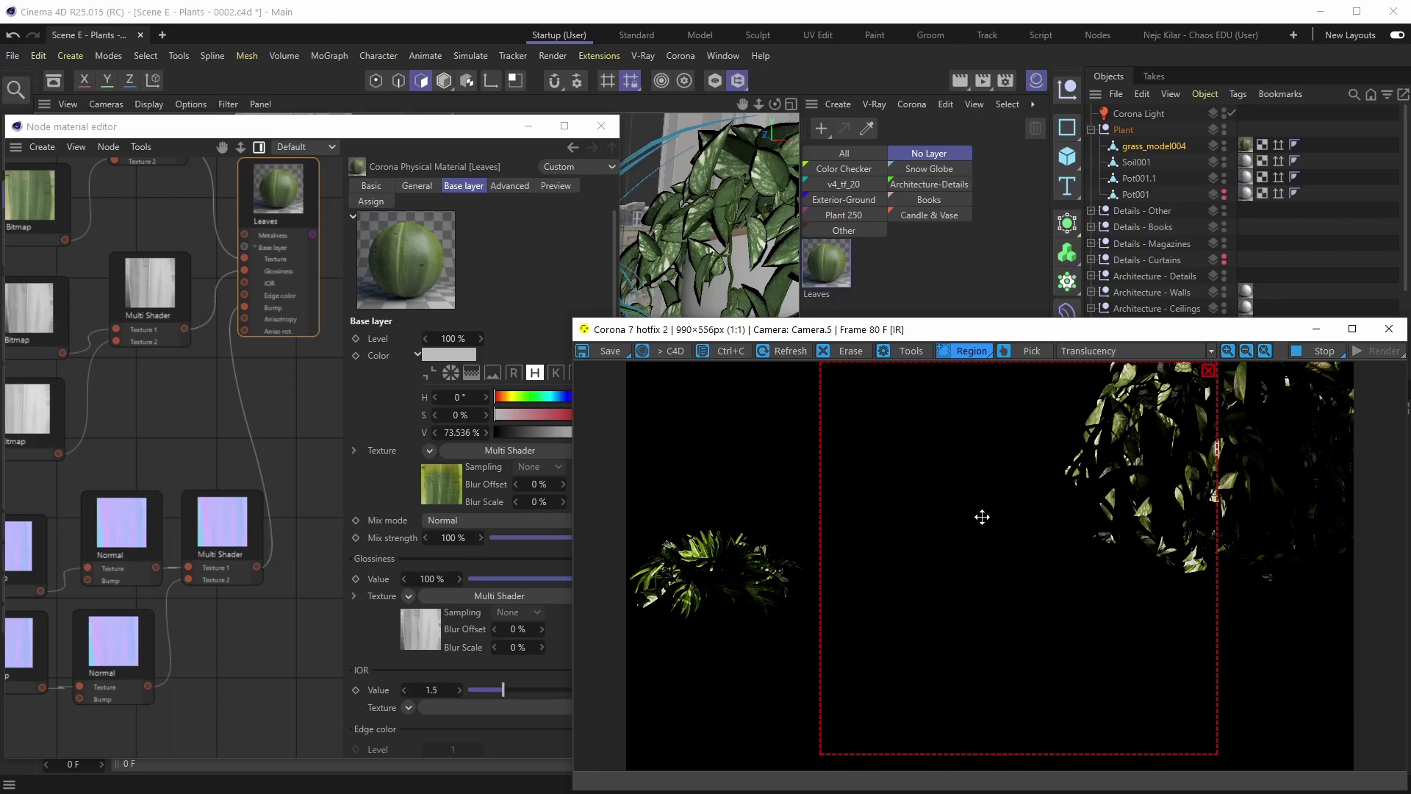
click(1095, 351)
click(1093, 368)
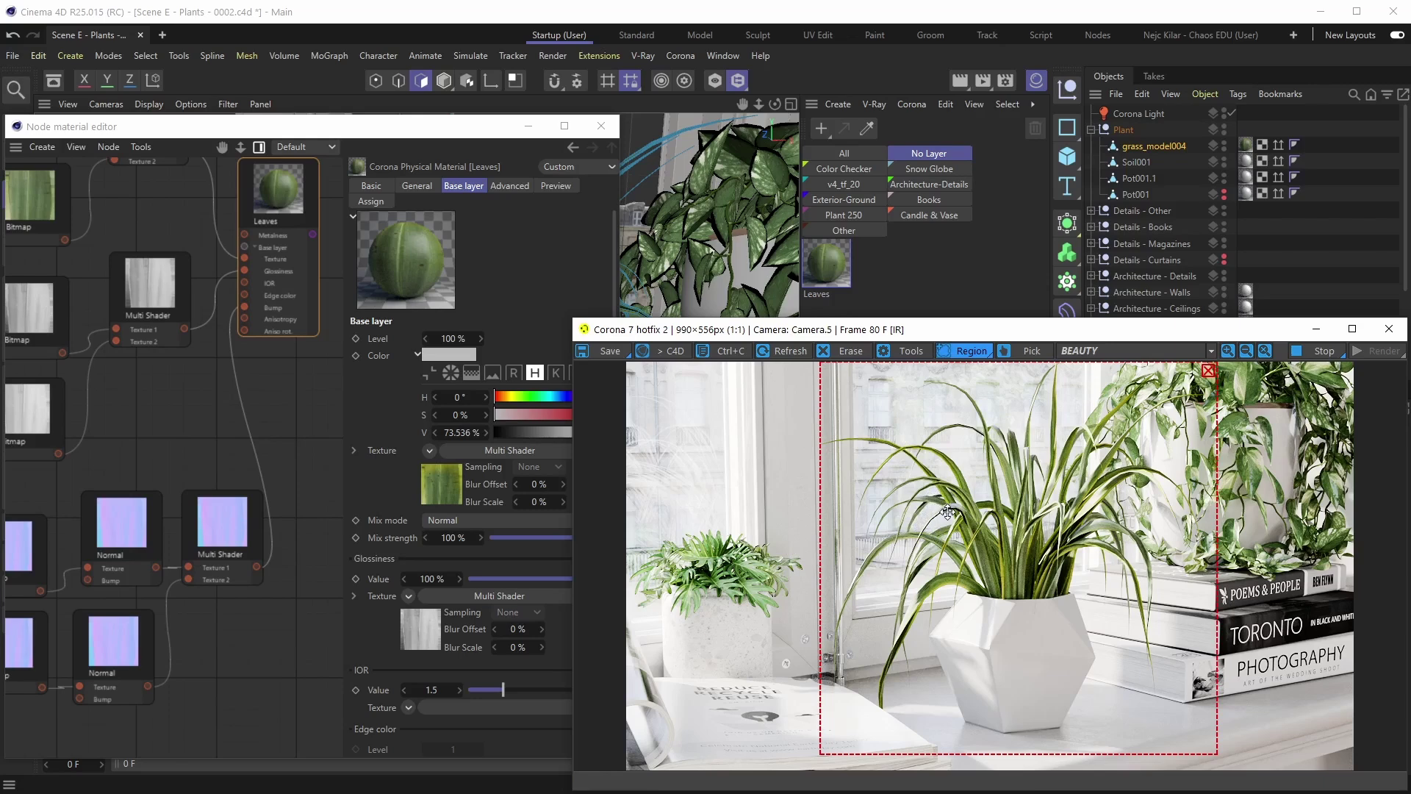
Step: Inspect the small left plant's leaves up close in the Translucency pass and restore the BEAUTY view
click(1102, 351)
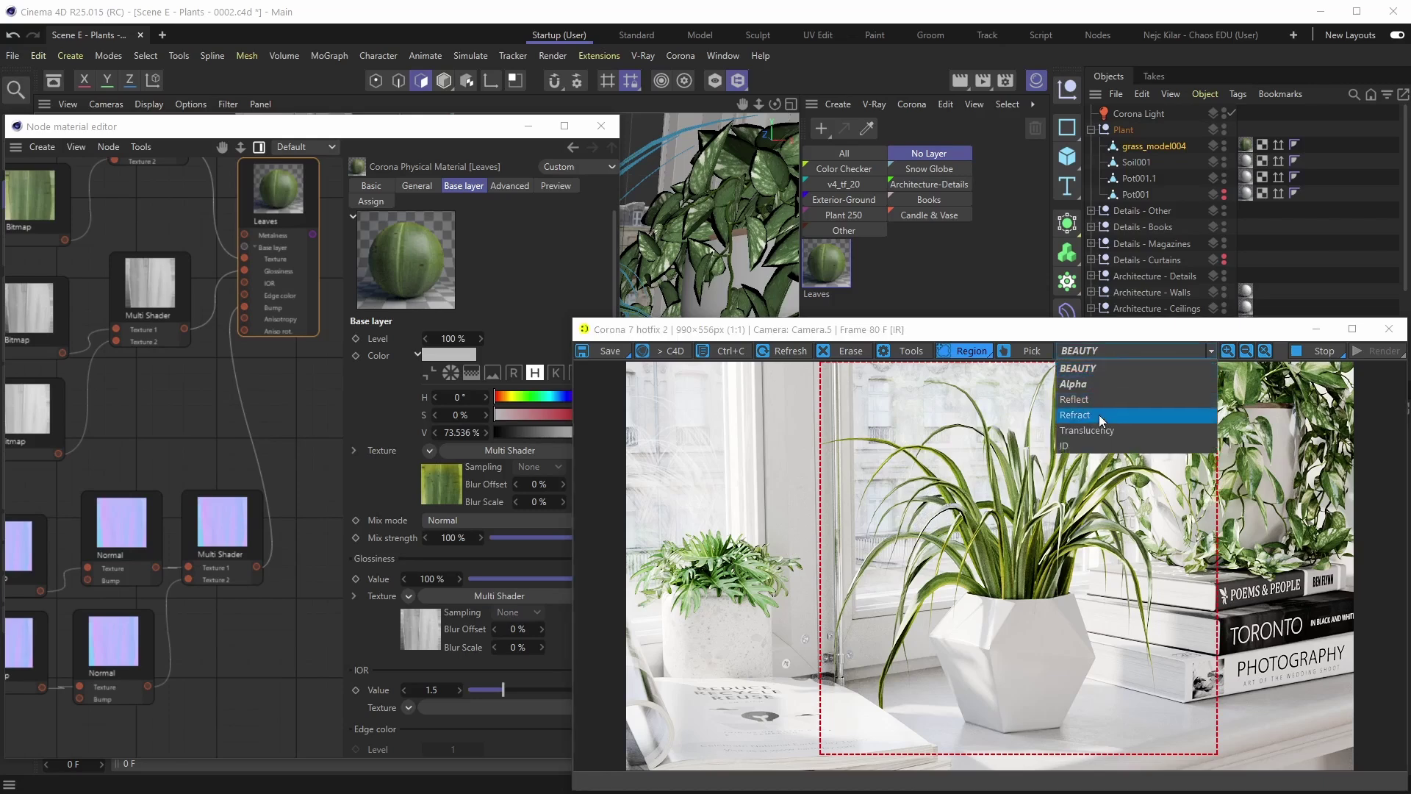
click(1095, 427)
scroll(793, 546, up, 3)
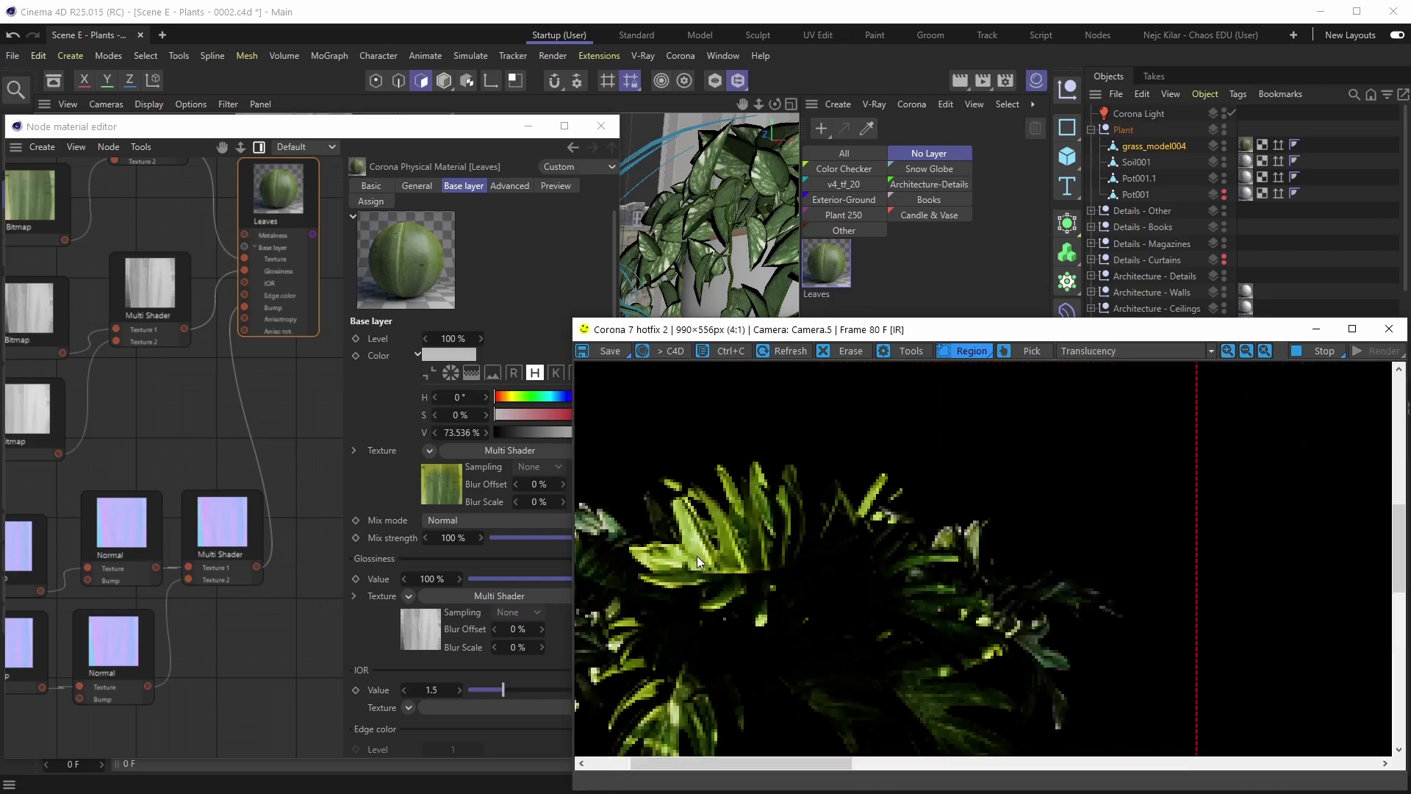
scroll(891, 493, down, 3)
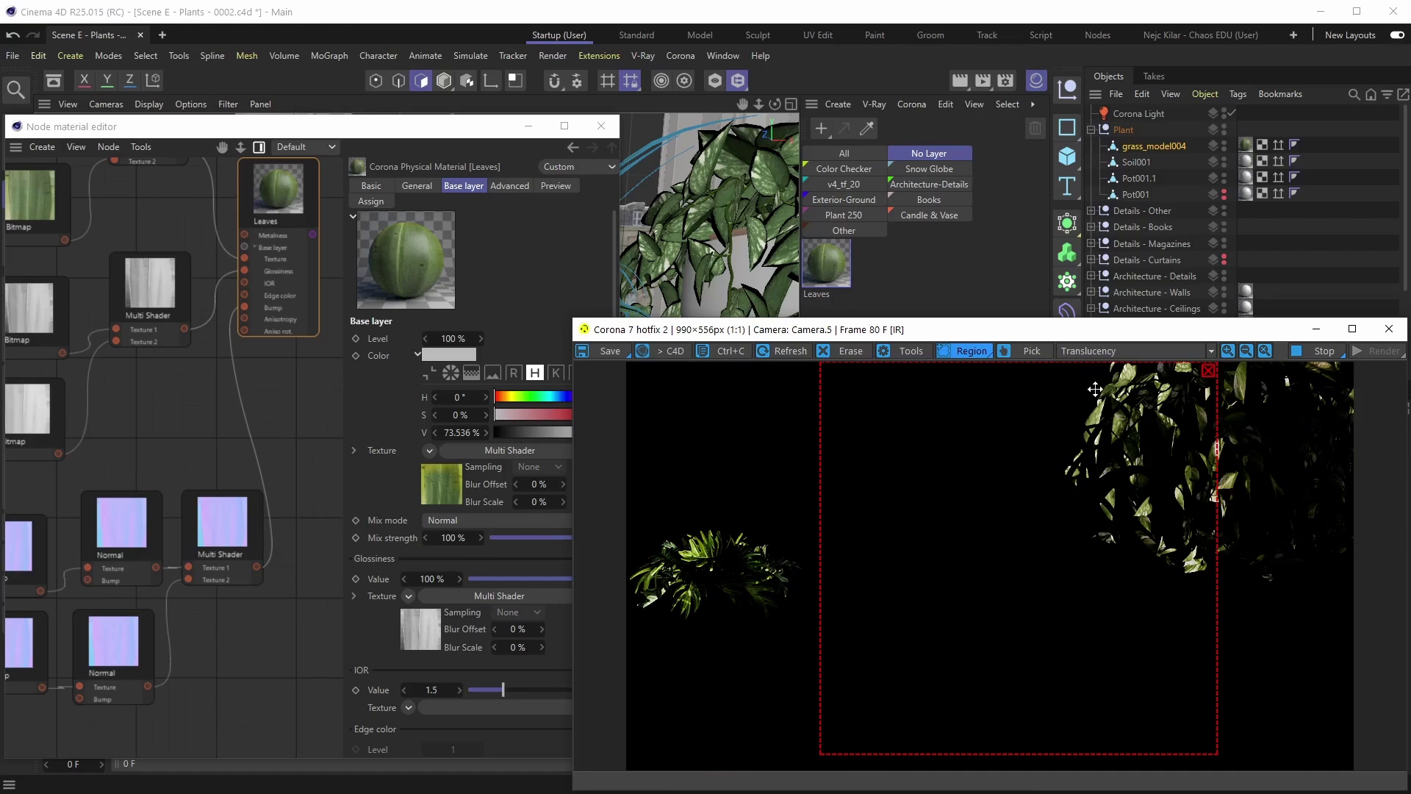
click(1099, 351)
click(1095, 365)
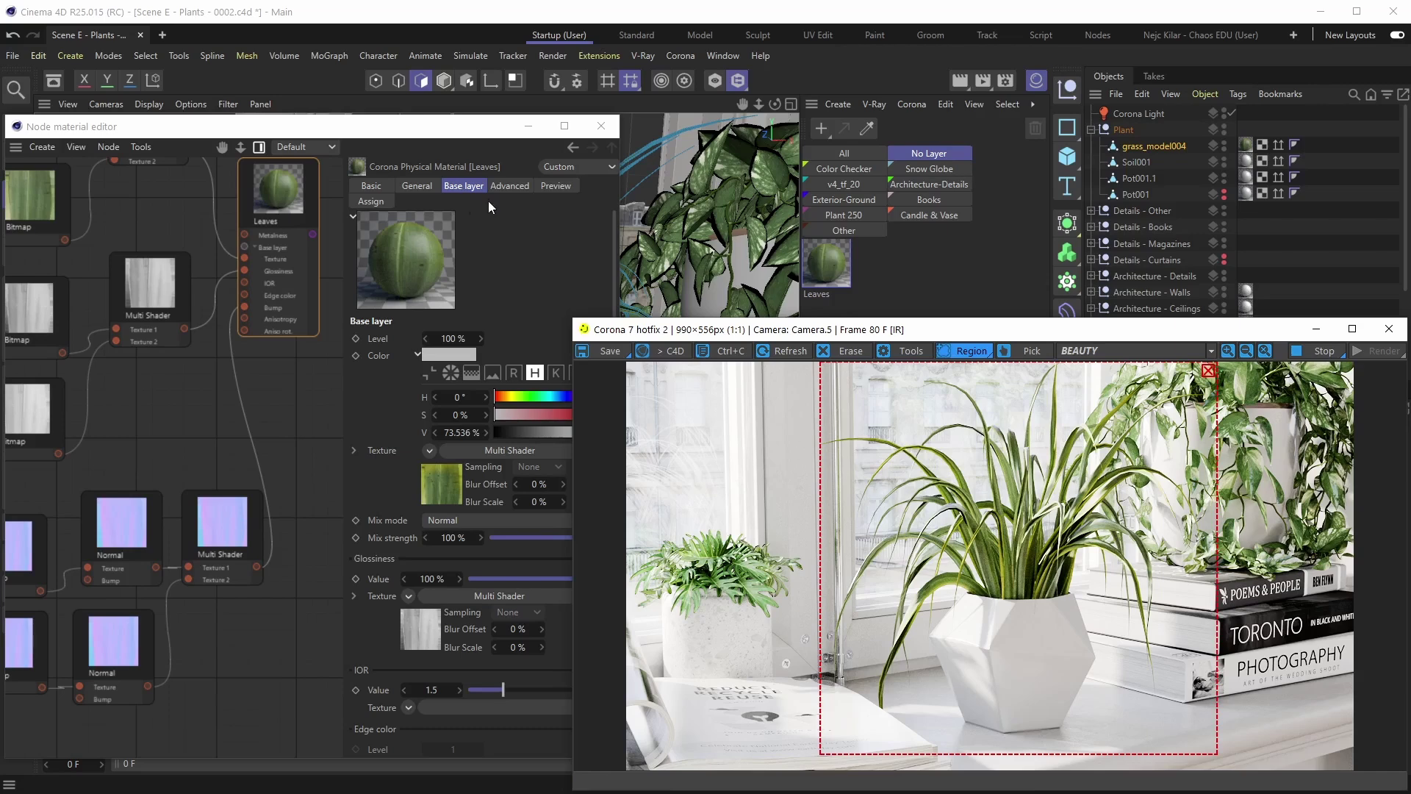
Step: Hide the node material editor, select the bent leaf above the white pot and inspect its geometry up close
click(541, 131)
click(601, 126)
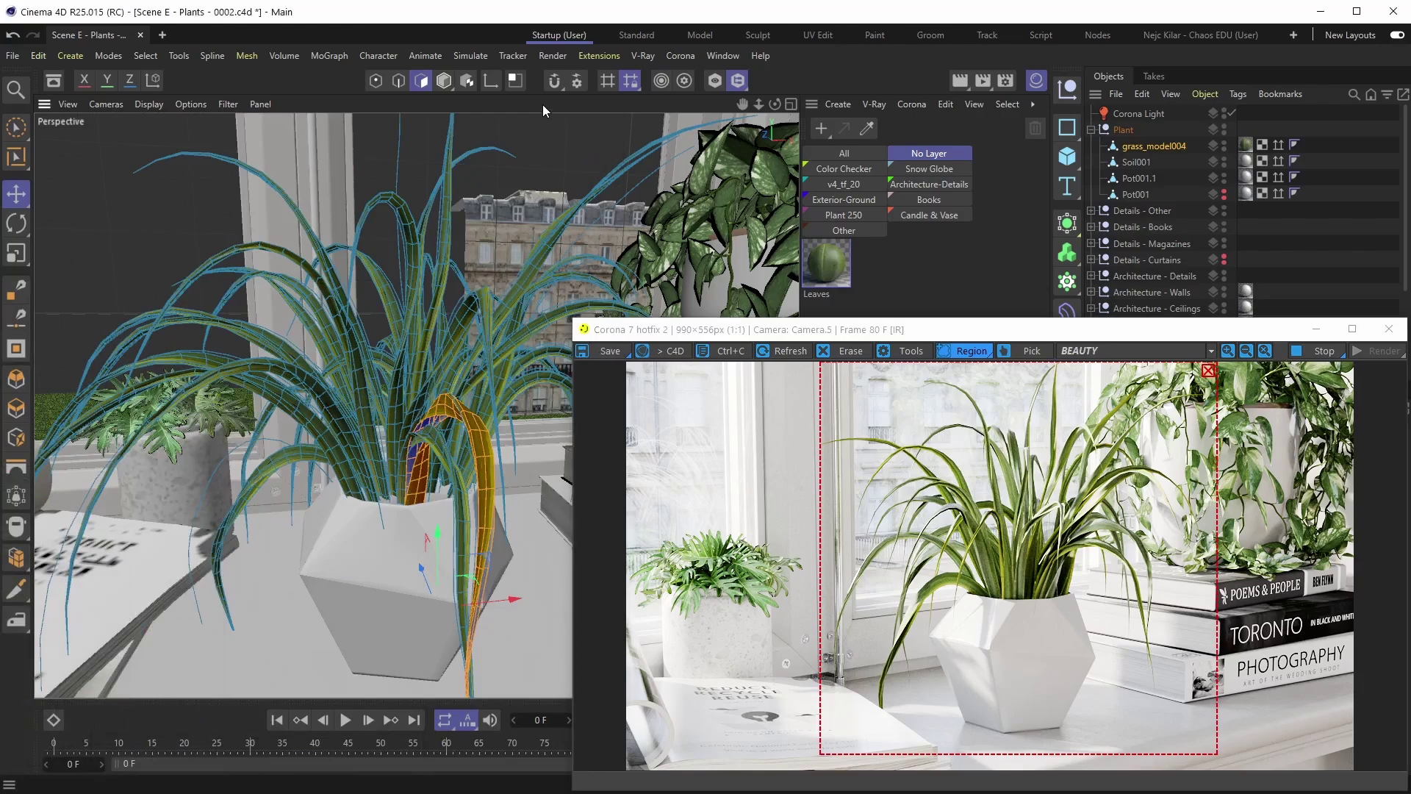
mouse_move(470, 321)
alt+mouse_down()
mouse_move(452, 313)
mouse_move(475, 295)
alt+mouse_up()
scroll(474, 295, up, 4)
scroll(495, 294, up, 3)
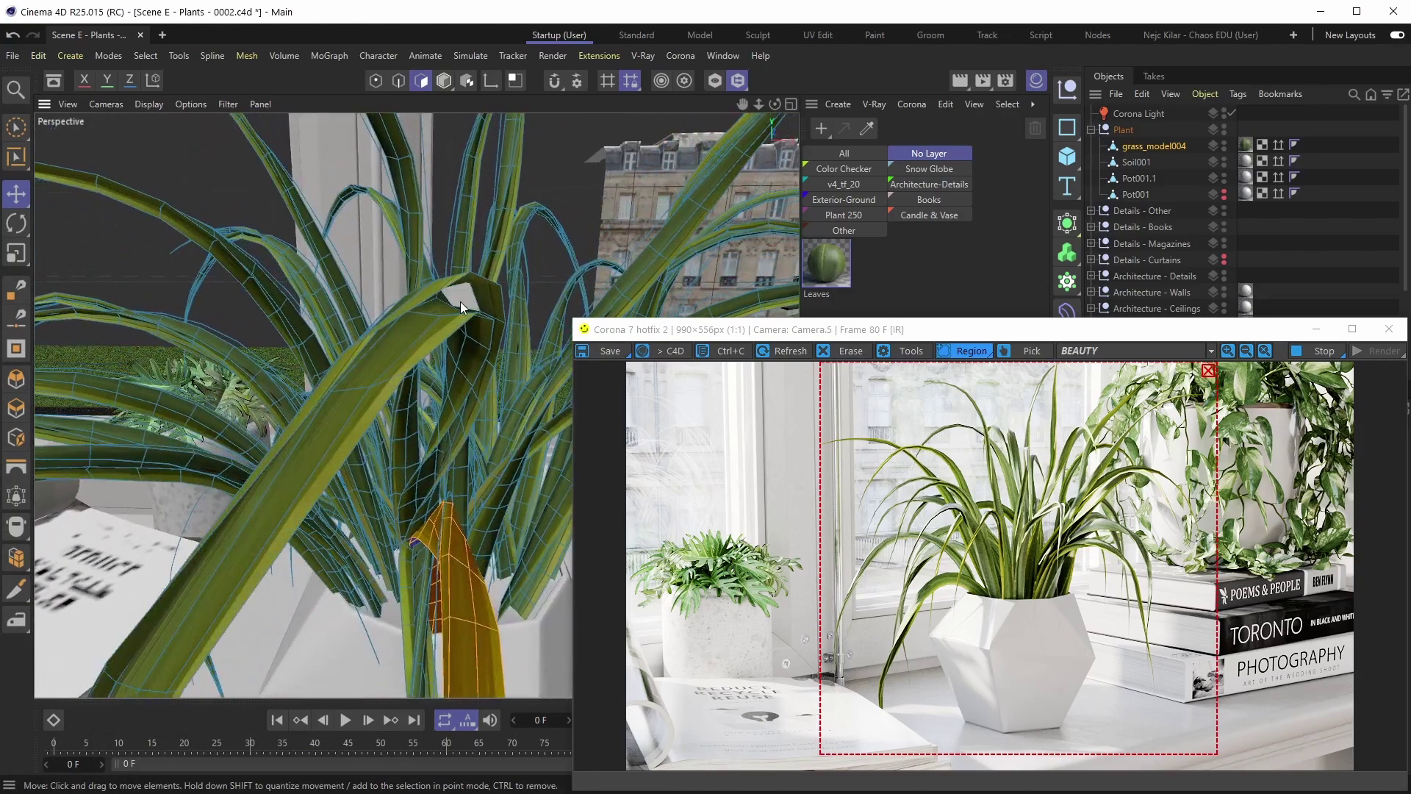
click(460, 301)
alt+drag(460, 302, 430, 403)
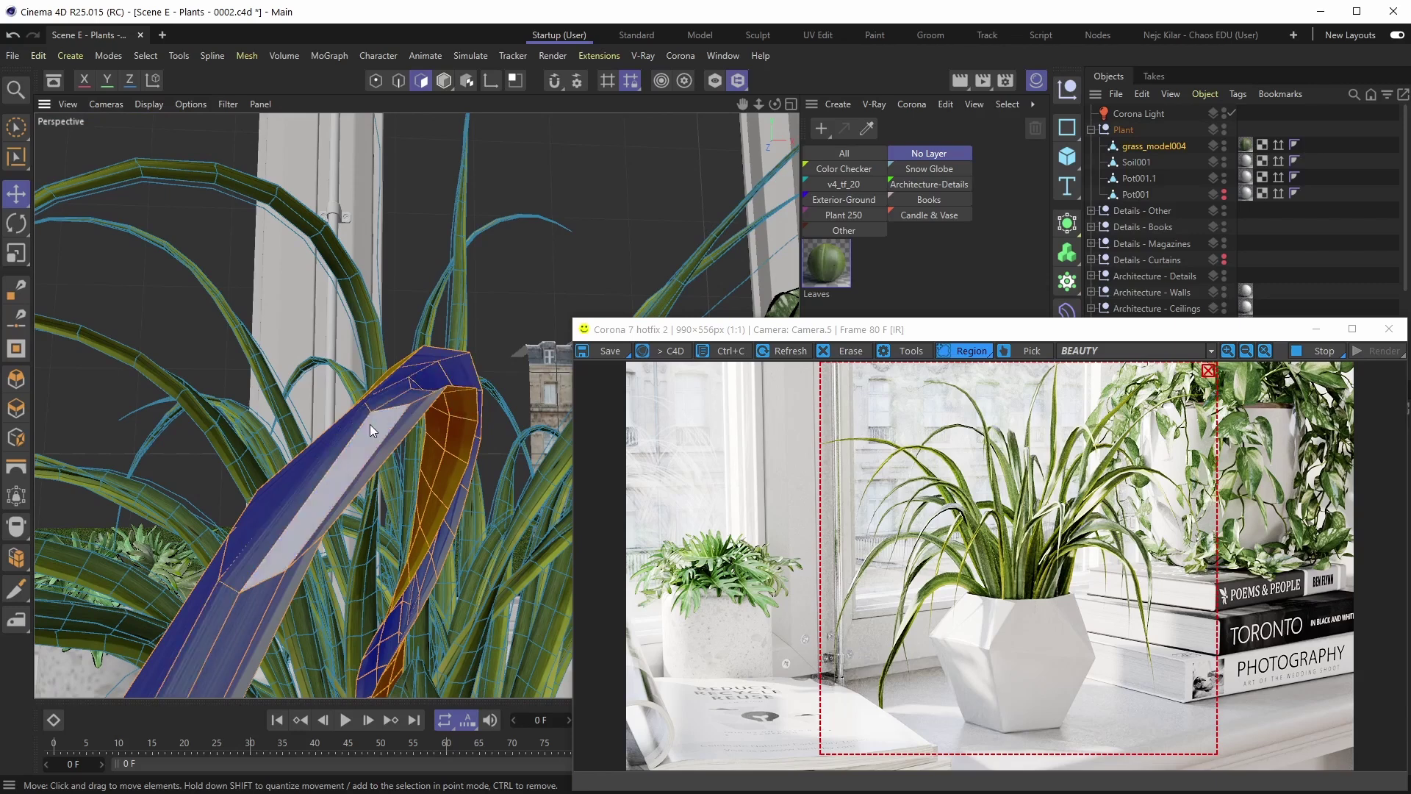
Step: Check the Leaves material's Basic properties and inspect the selected leaf's geometry from several angles
click(681, 55)
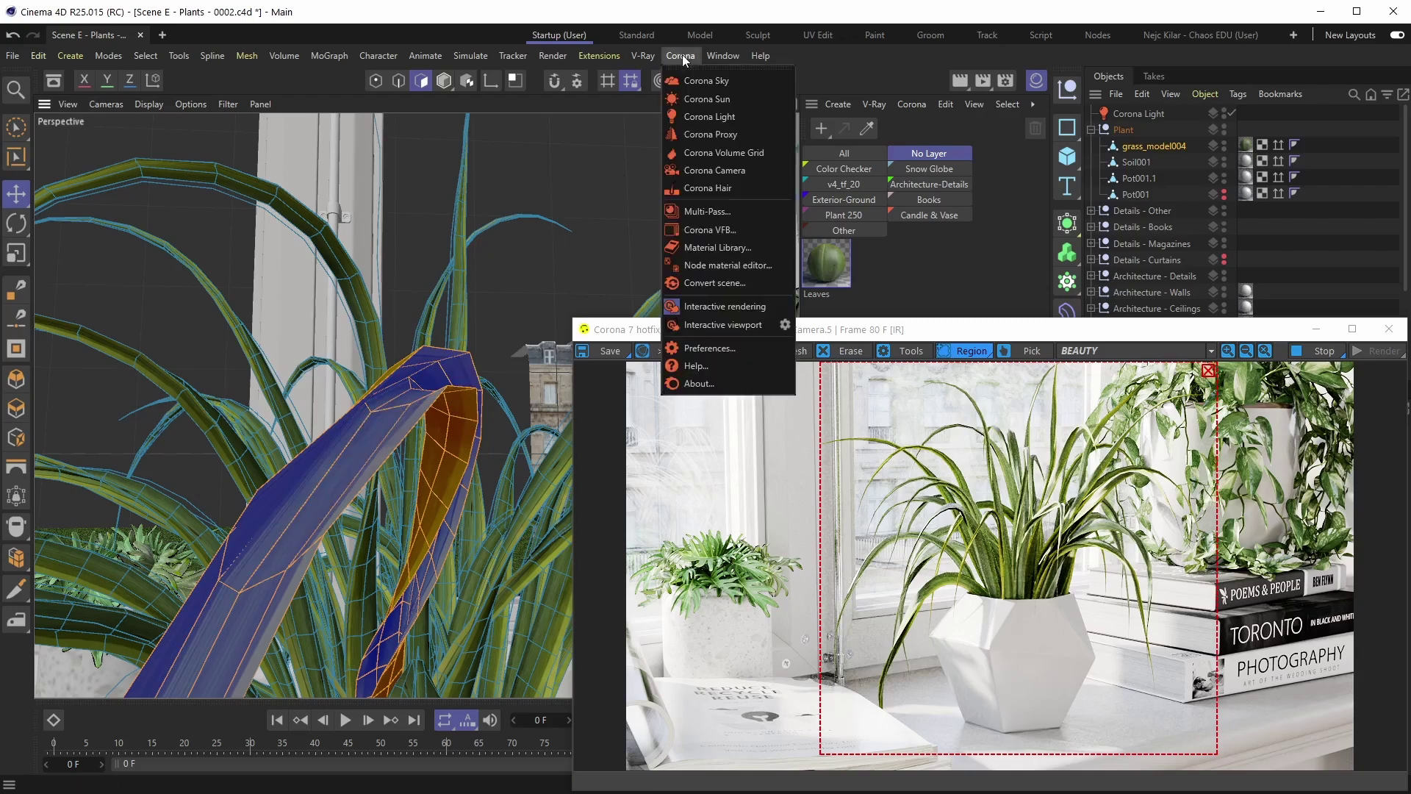
click(690, 268)
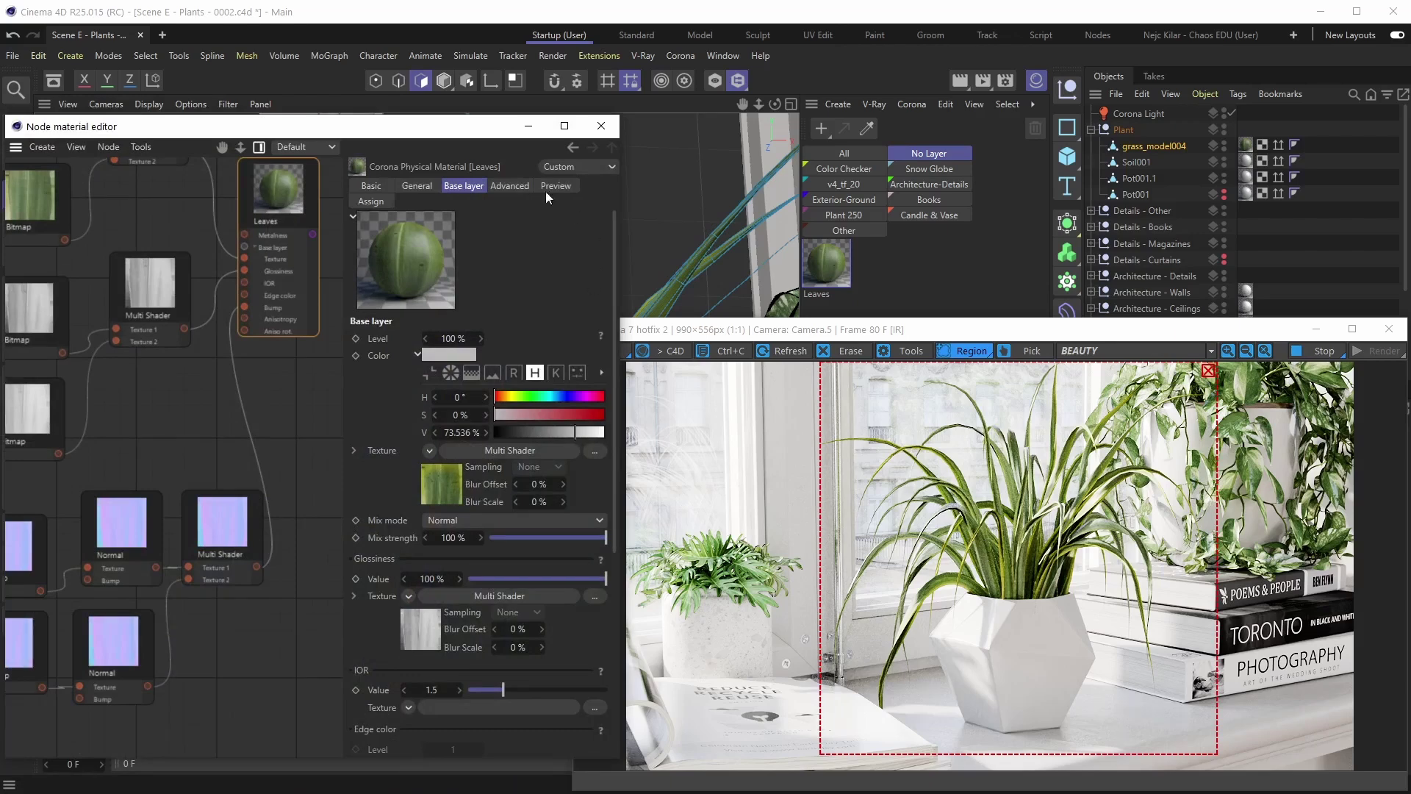
click(528, 126)
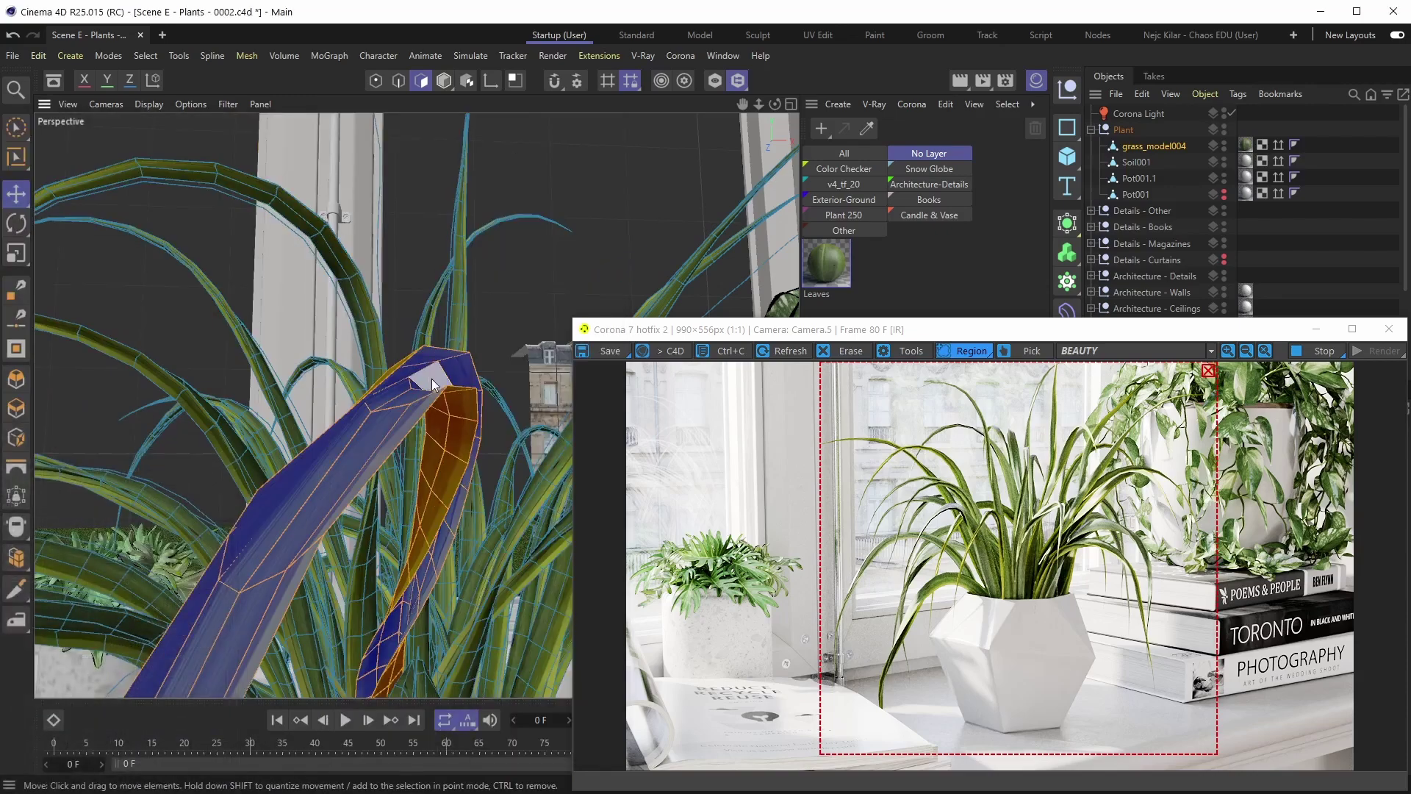
mouse_move(422, 372)
alt+mouse_down()
mouse_move(448, 358)
mouse_move(429, 377)
alt+mouse_up()
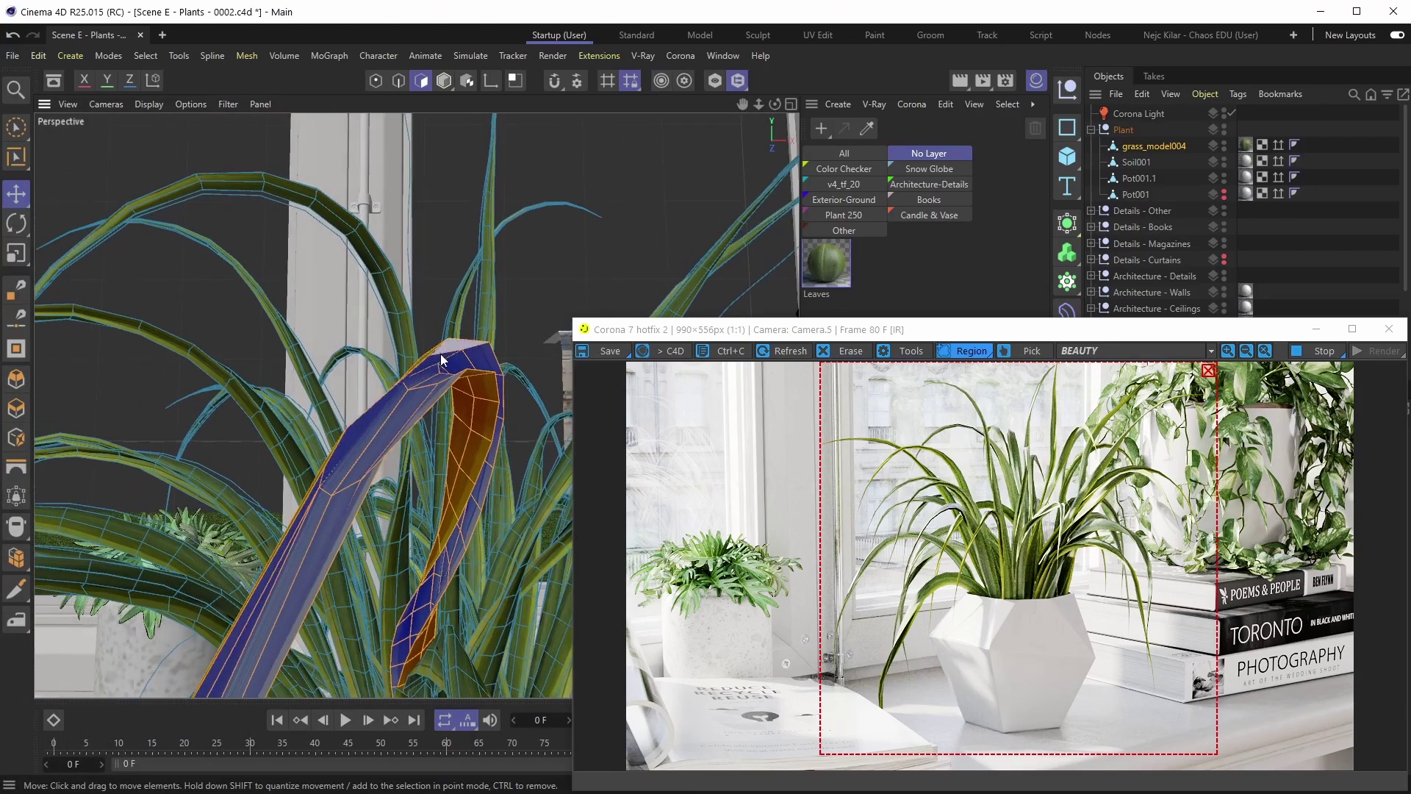
click(683, 56)
click(703, 266)
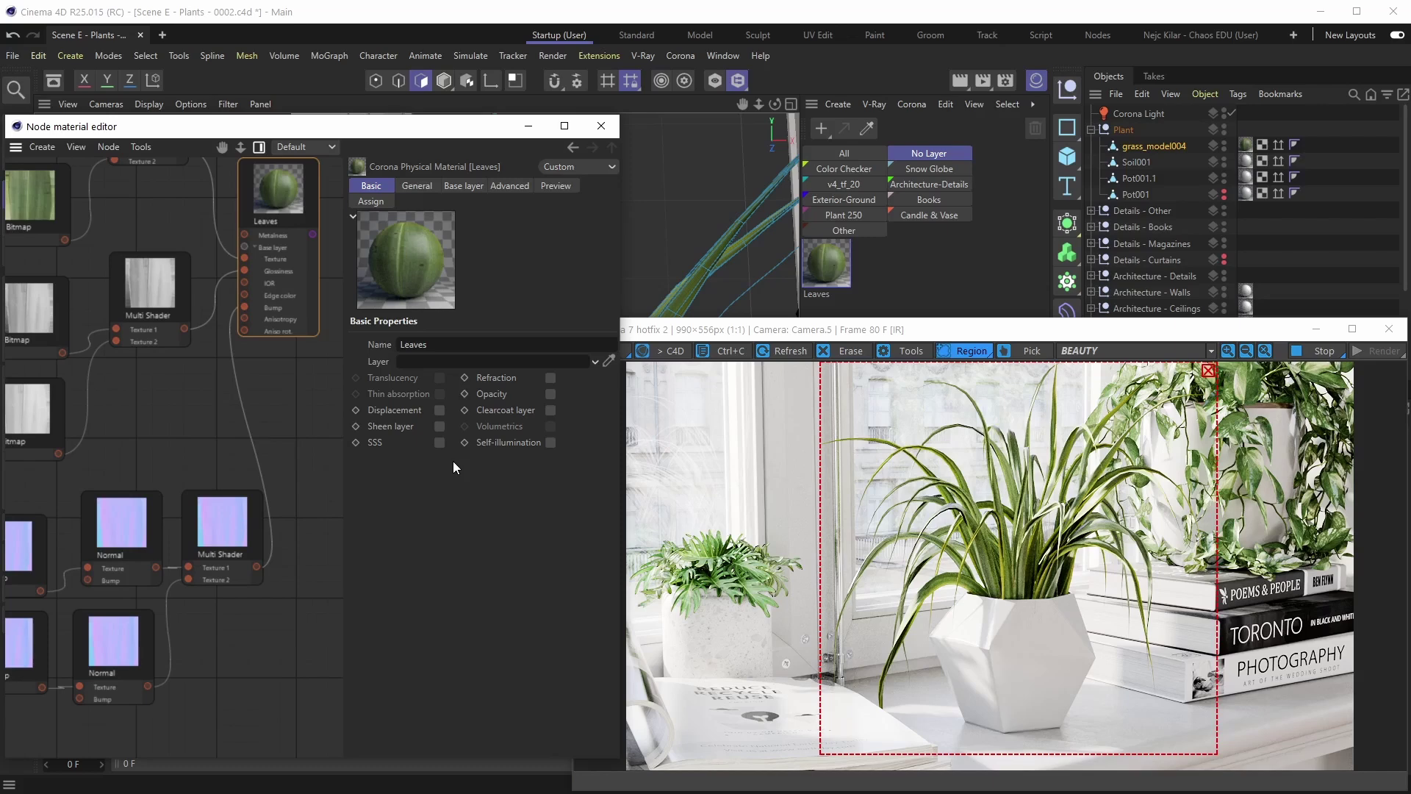
click(530, 127)
mouse_move(427, 376)
alt+mouse_down()
mouse_move(415, 388)
mouse_move(434, 382)
alt+mouse_up()
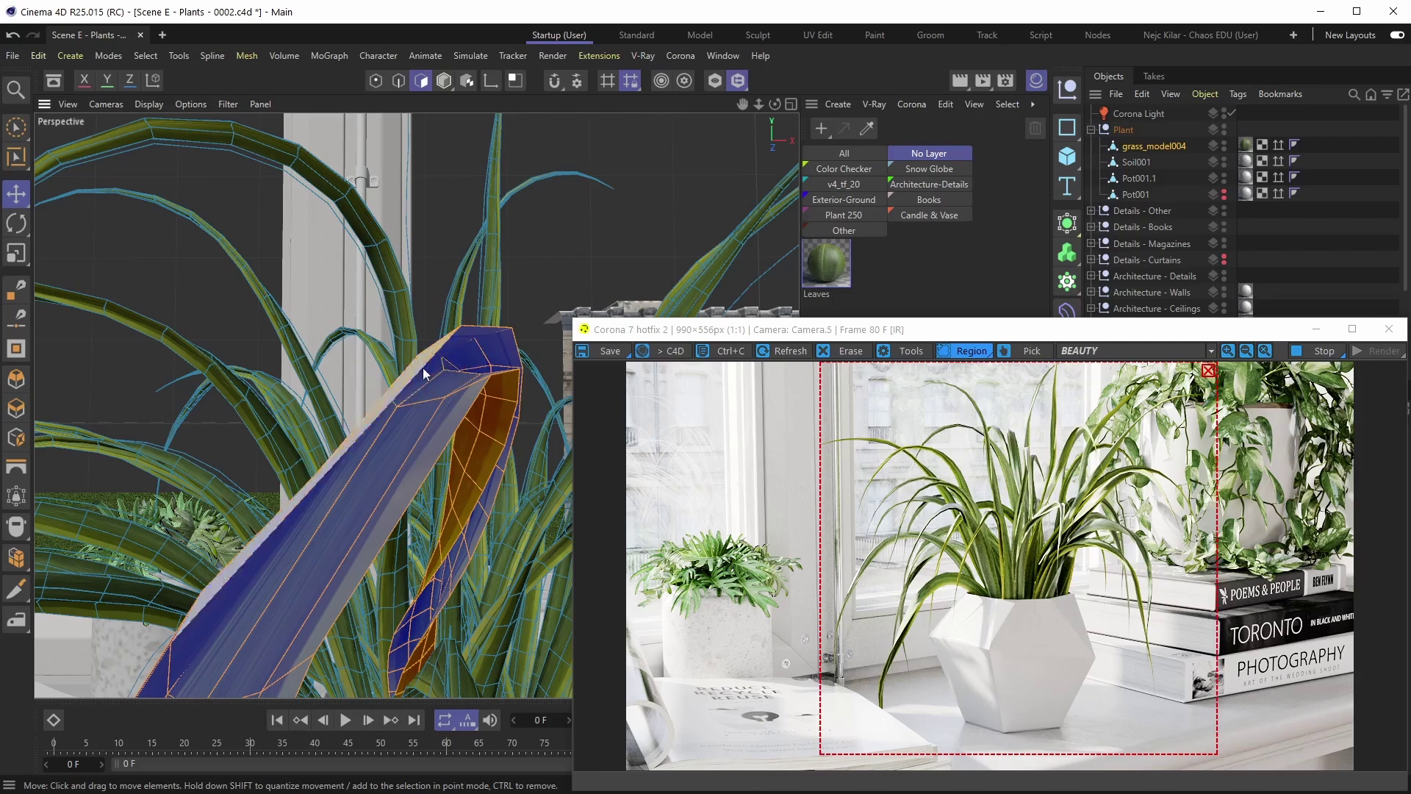
scroll(443, 372, down, 2)
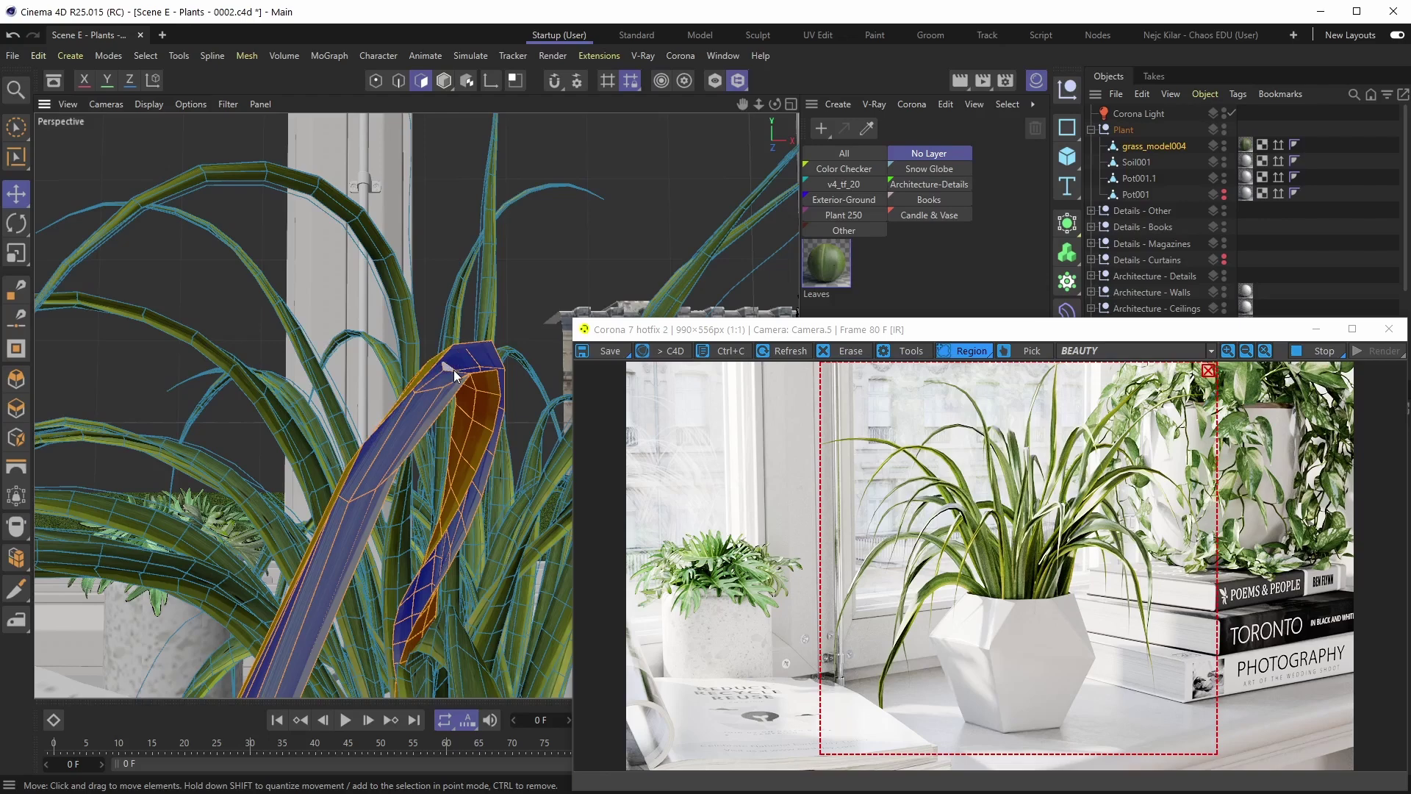
Step: Check the Thin shell option in the Leaves material's General settings and view the selected leaf's geometry again
click(680, 56)
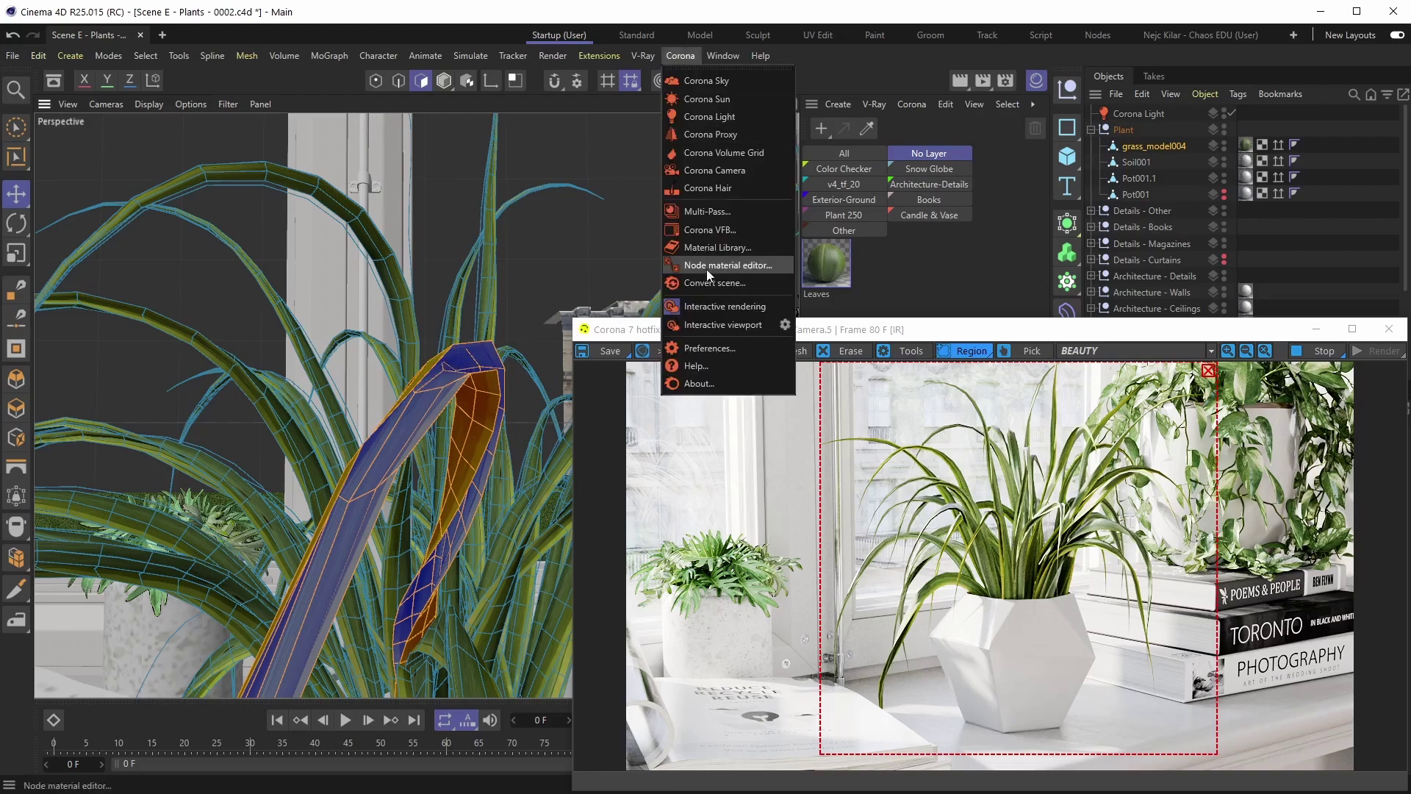
click(714, 266)
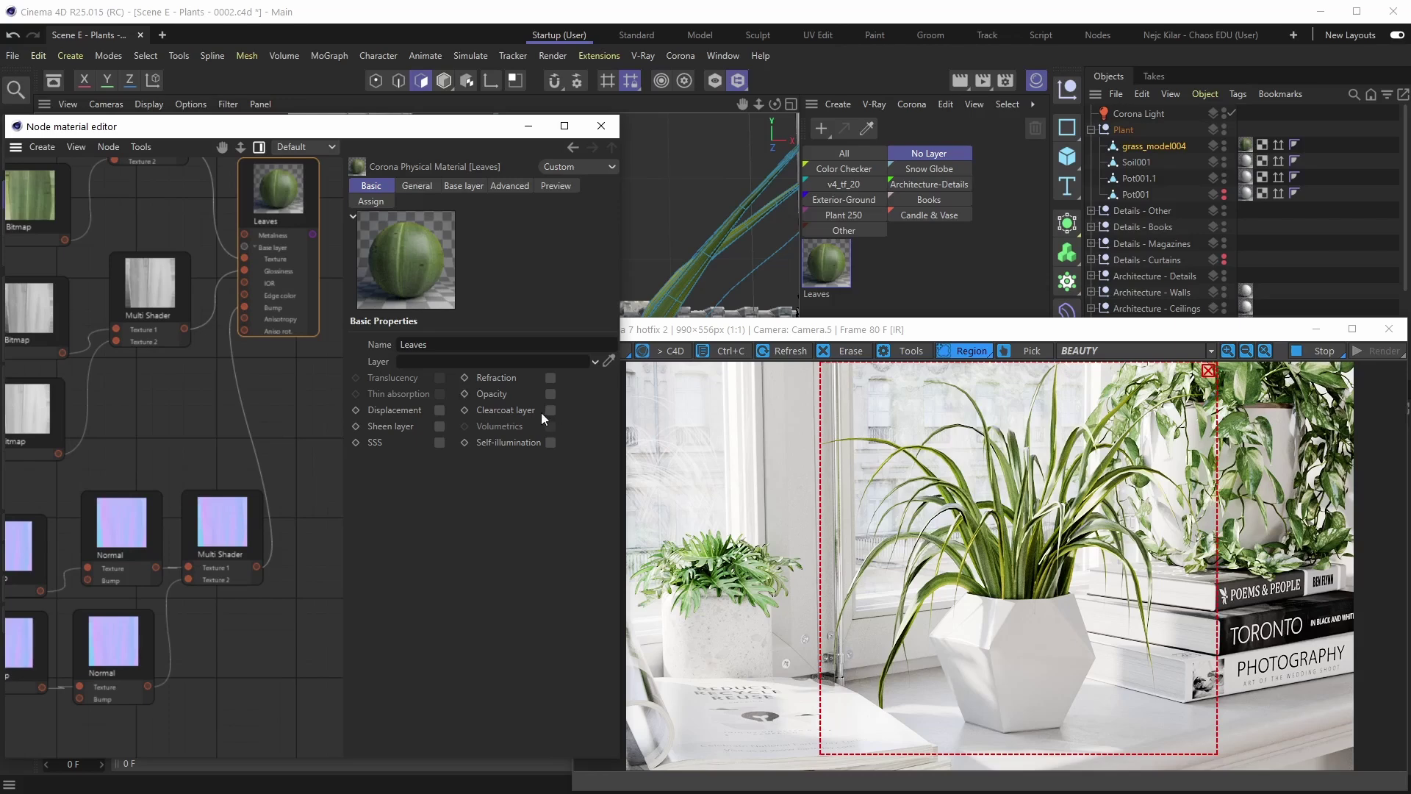
click(424, 185)
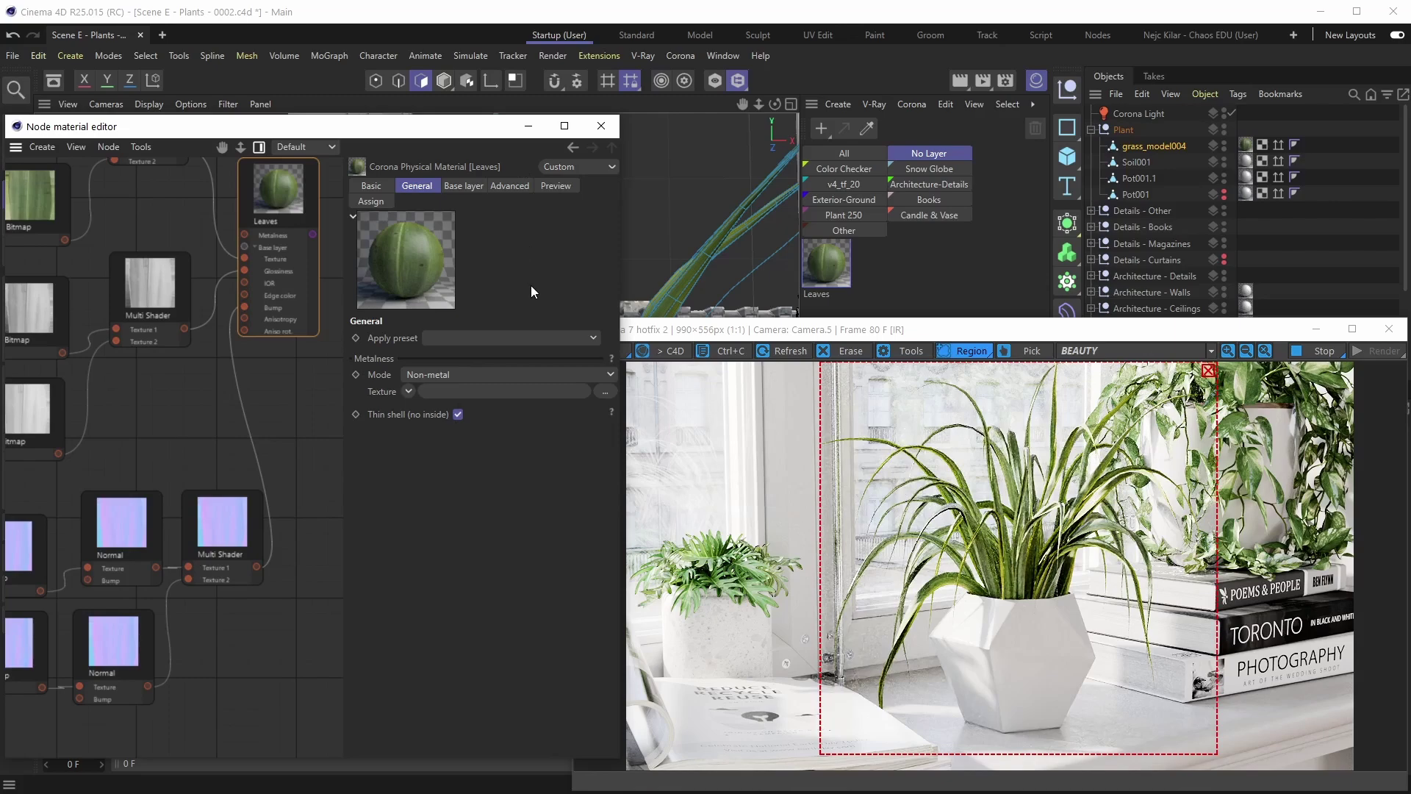
click(535, 127)
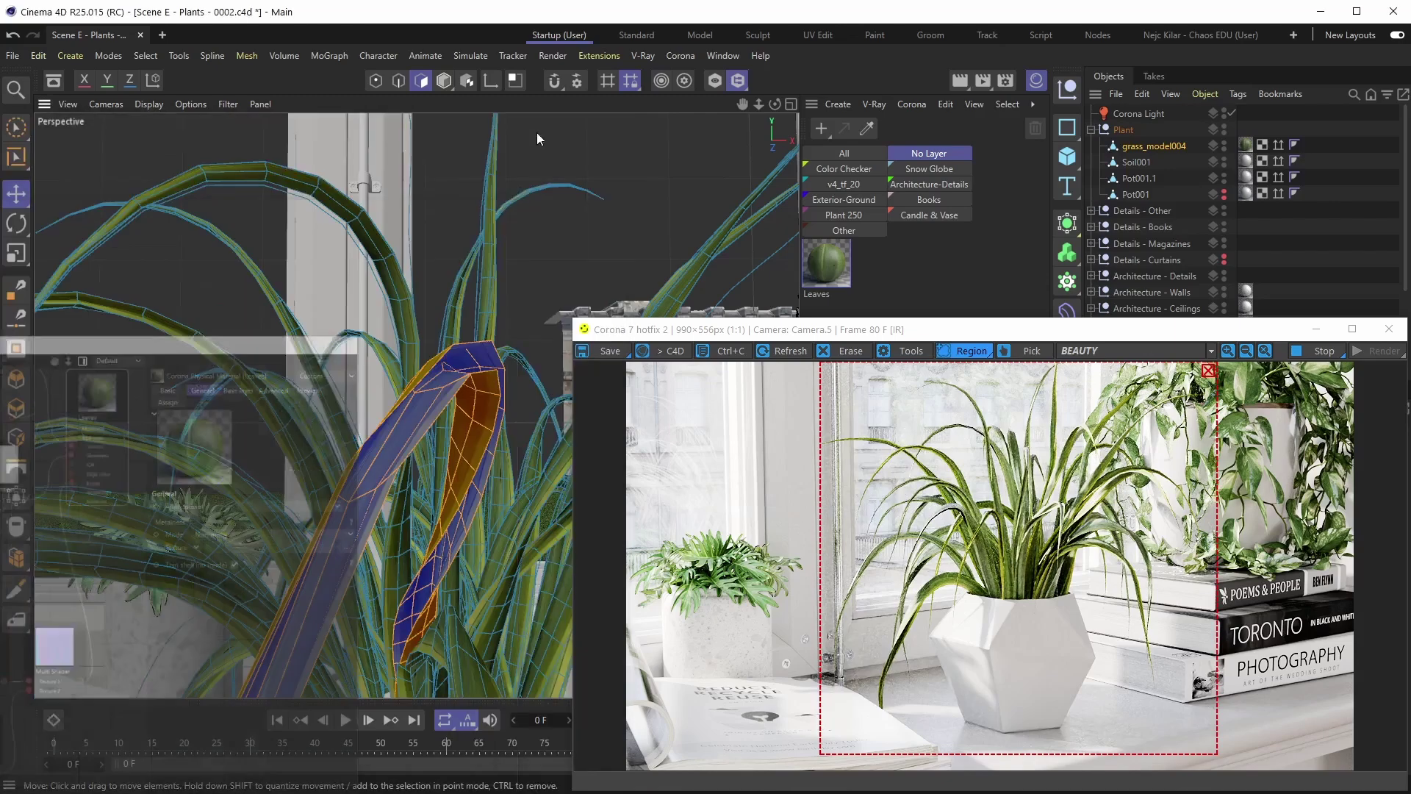
mouse_move(441, 377)
alt+mouse_down()
mouse_move(477, 378)
mouse_move(427, 382)
mouse_move(446, 363)
mouse_move(439, 377)
alt+mouse_up()
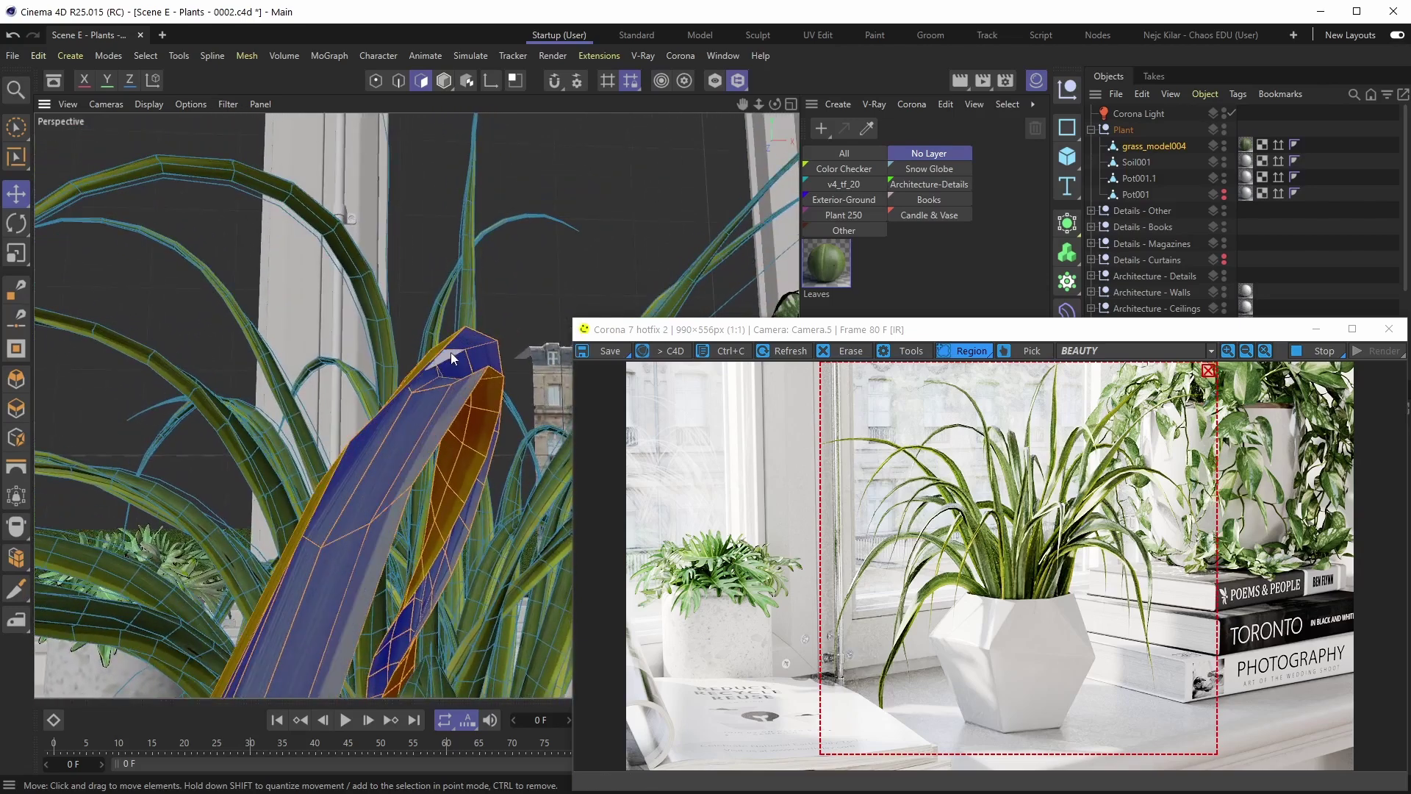
Step: Try switching Thin shell (no inside) off and back on for the Leaves material, checking the Translucency option each time
click(681, 56)
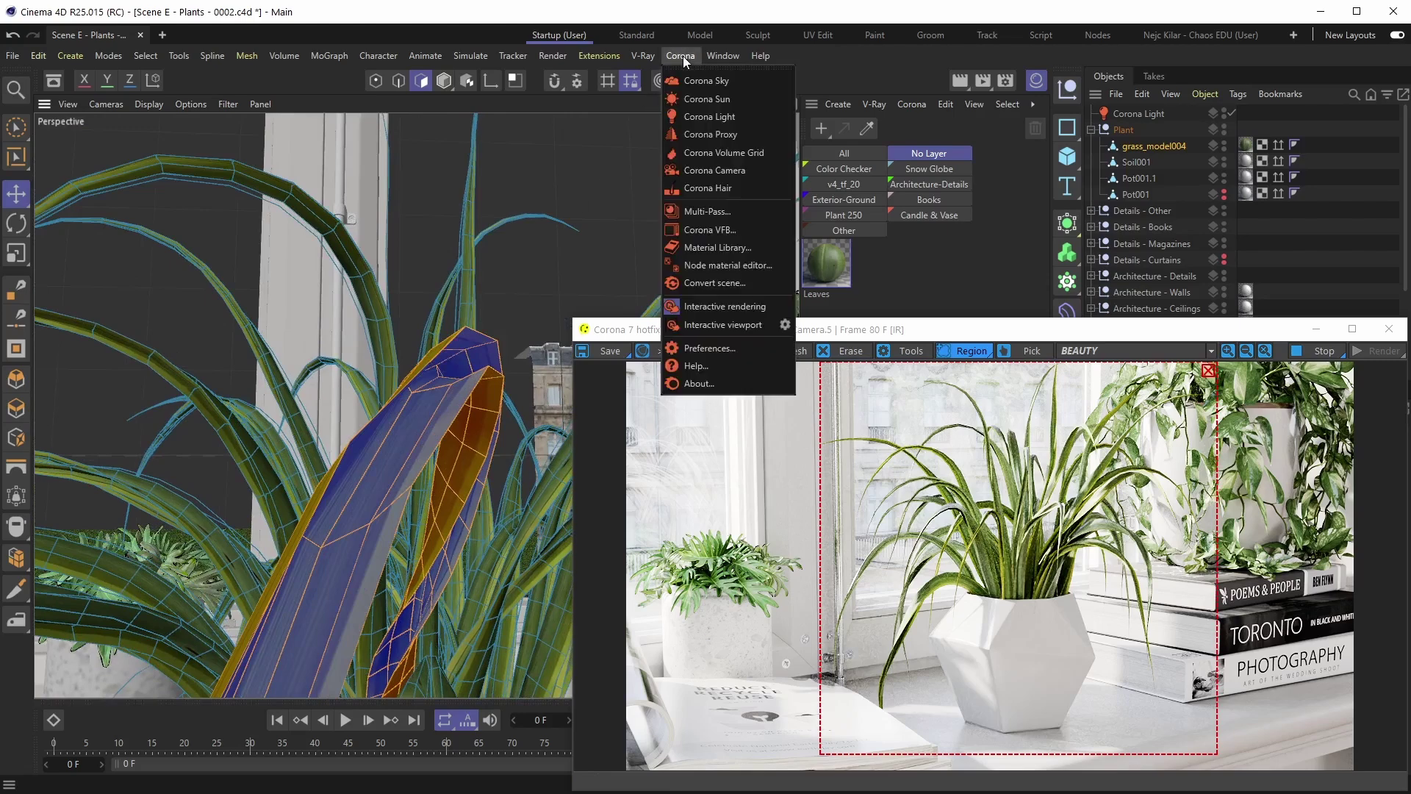
click(679, 260)
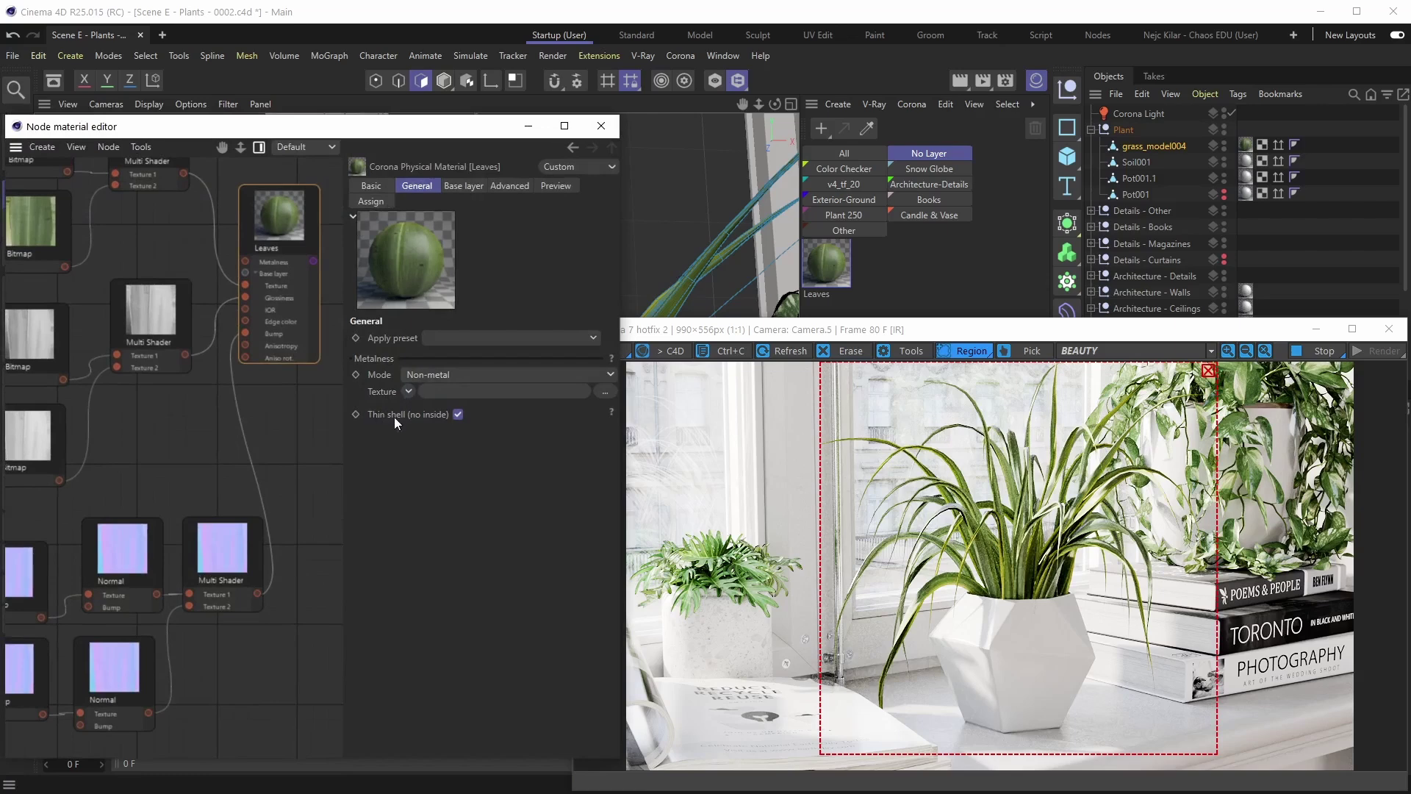
click(373, 185)
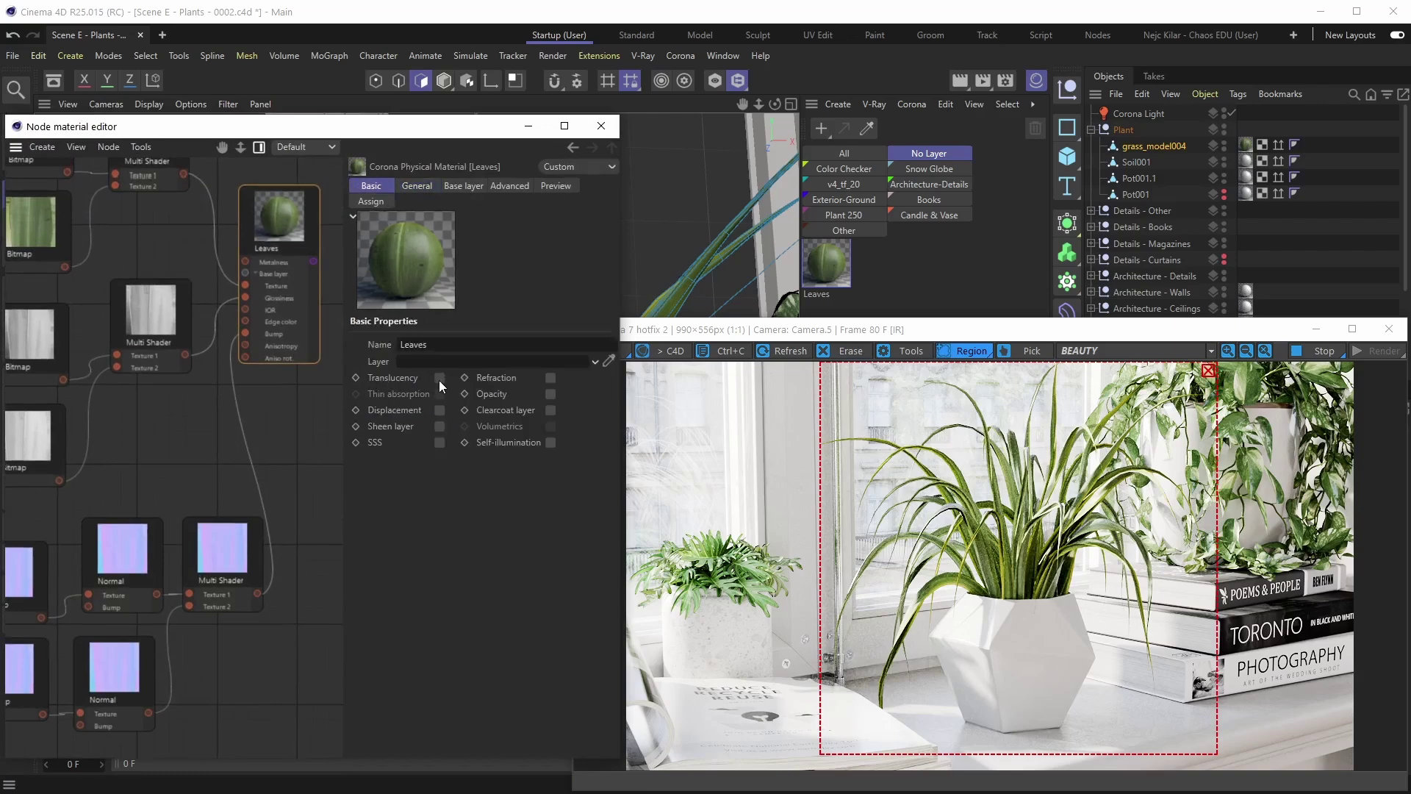
click(431, 184)
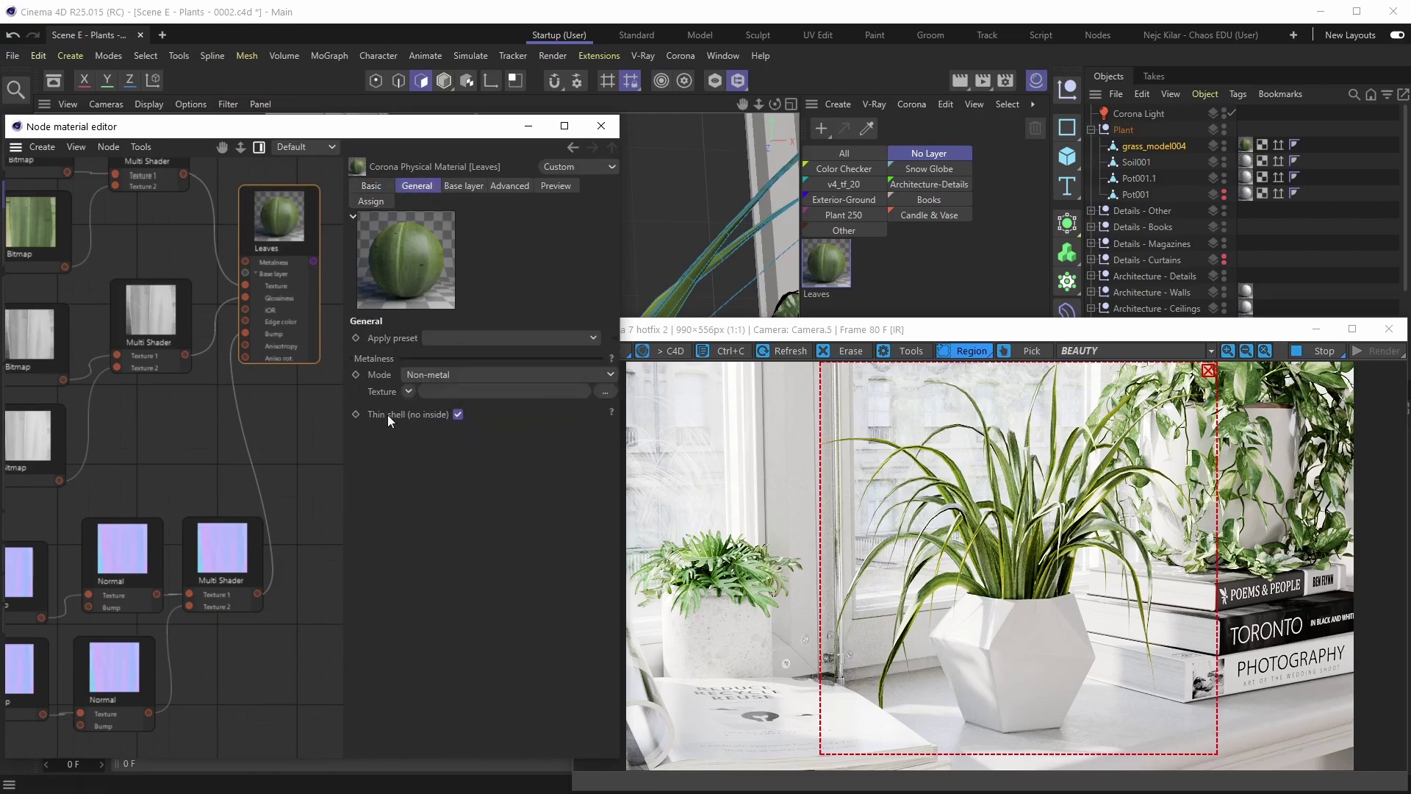
click(377, 185)
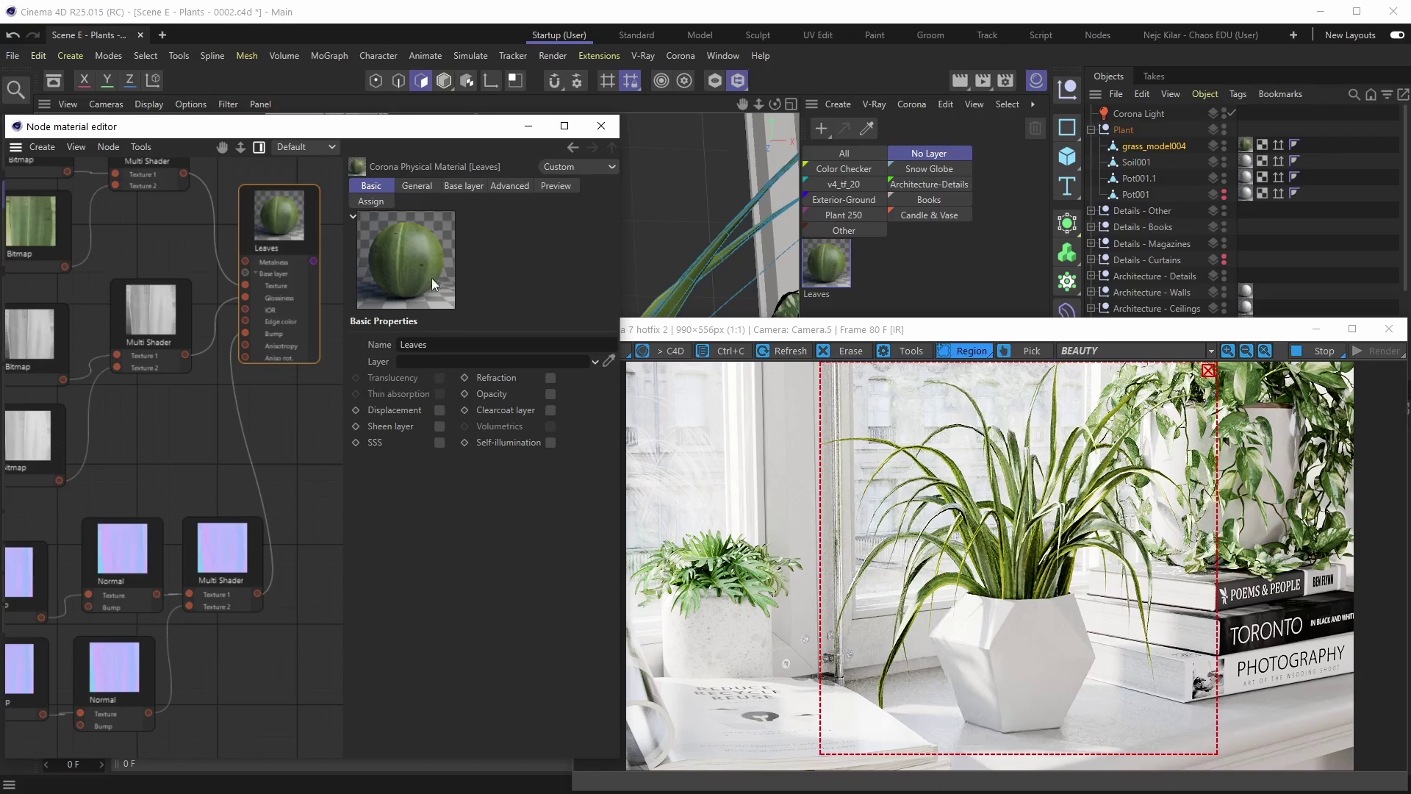
Step: Disable Thin shell (no inside) on the Leaves material, enable Translucency and open its settings
click(418, 186)
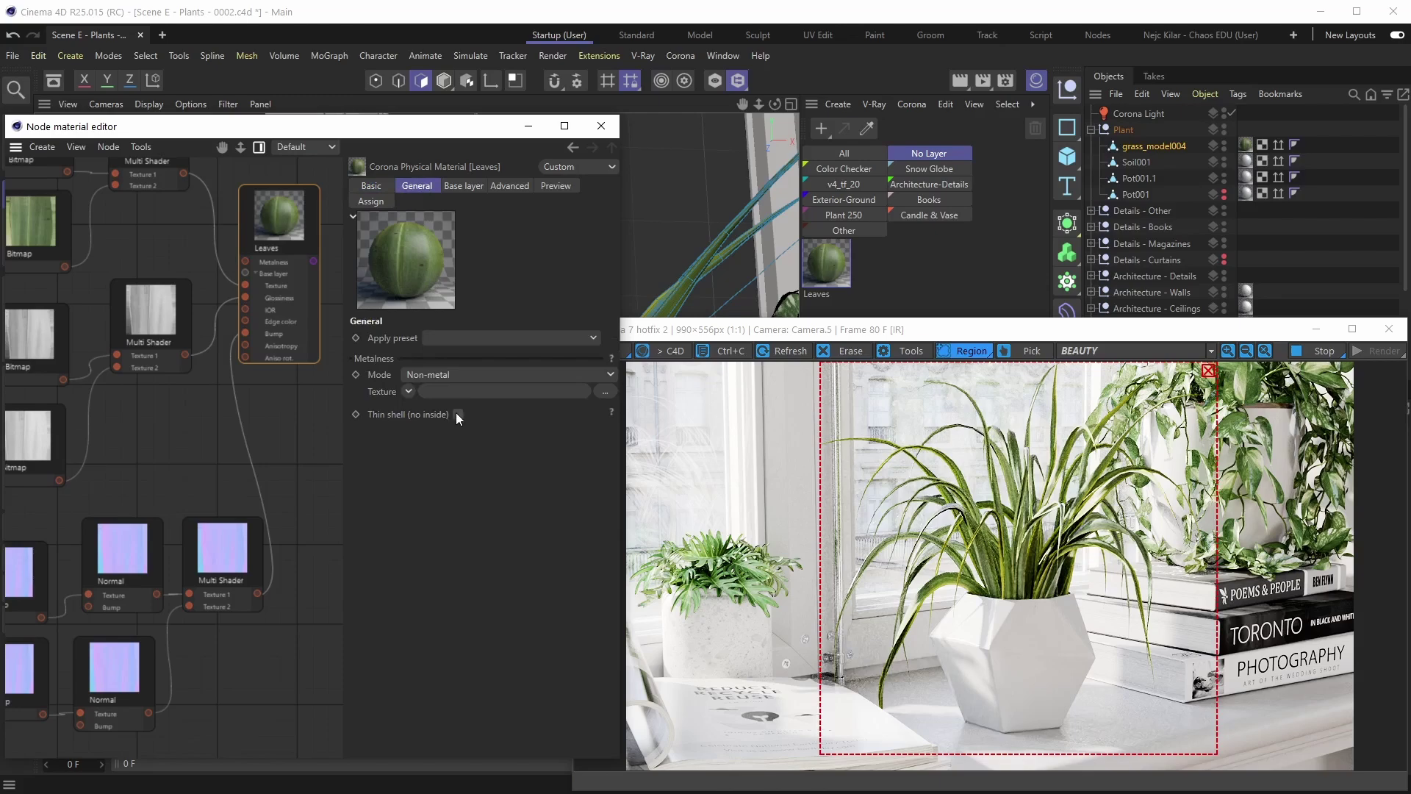
click(375, 186)
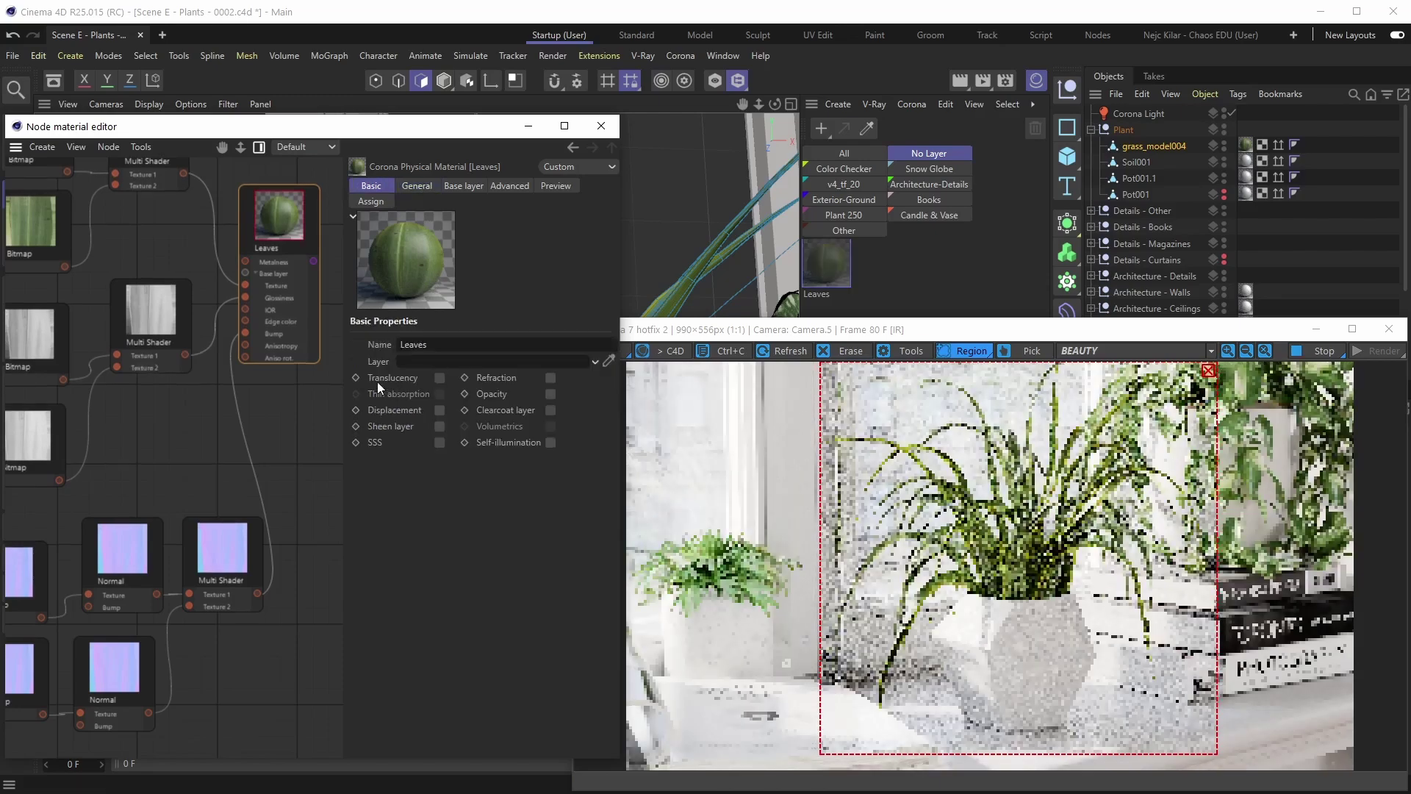
click(440, 378)
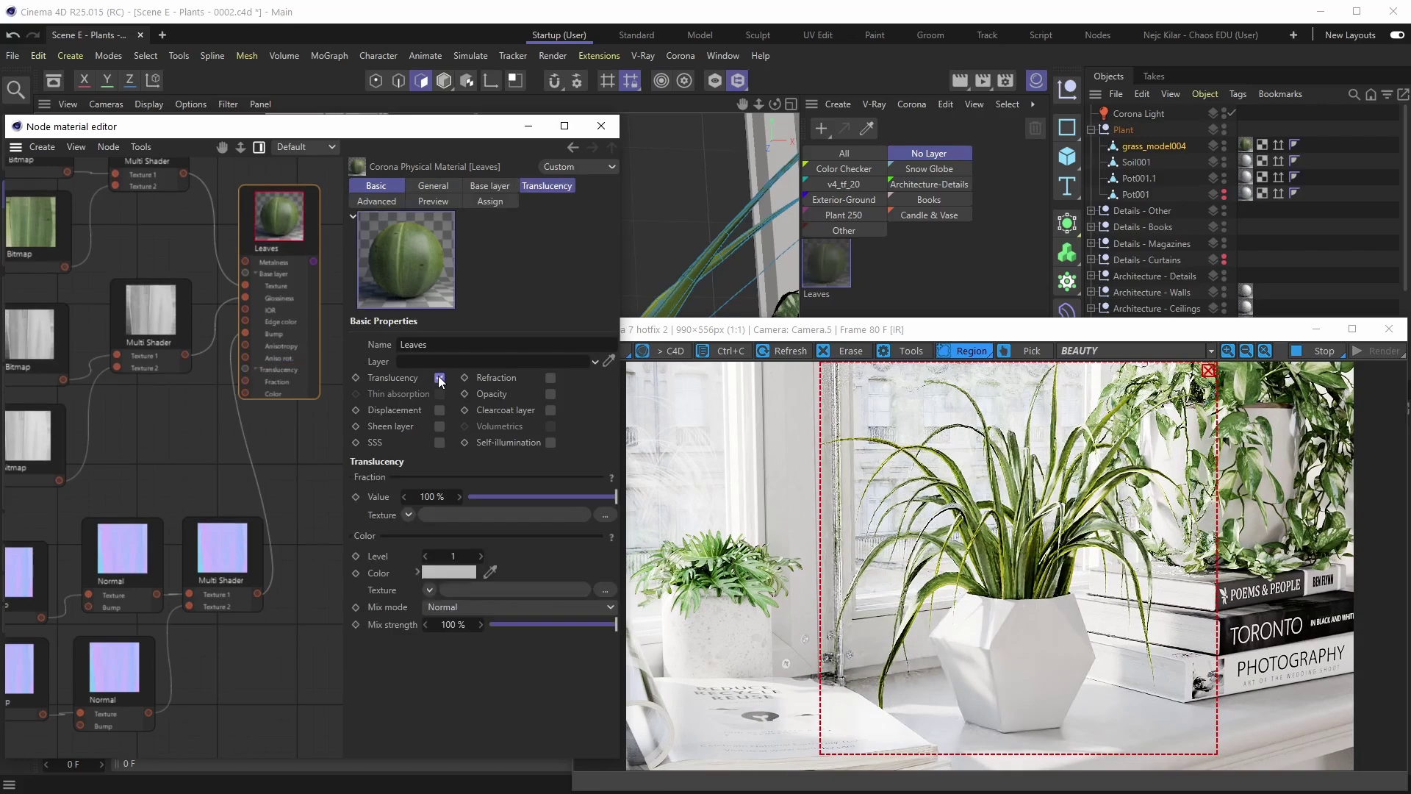
click(545, 186)
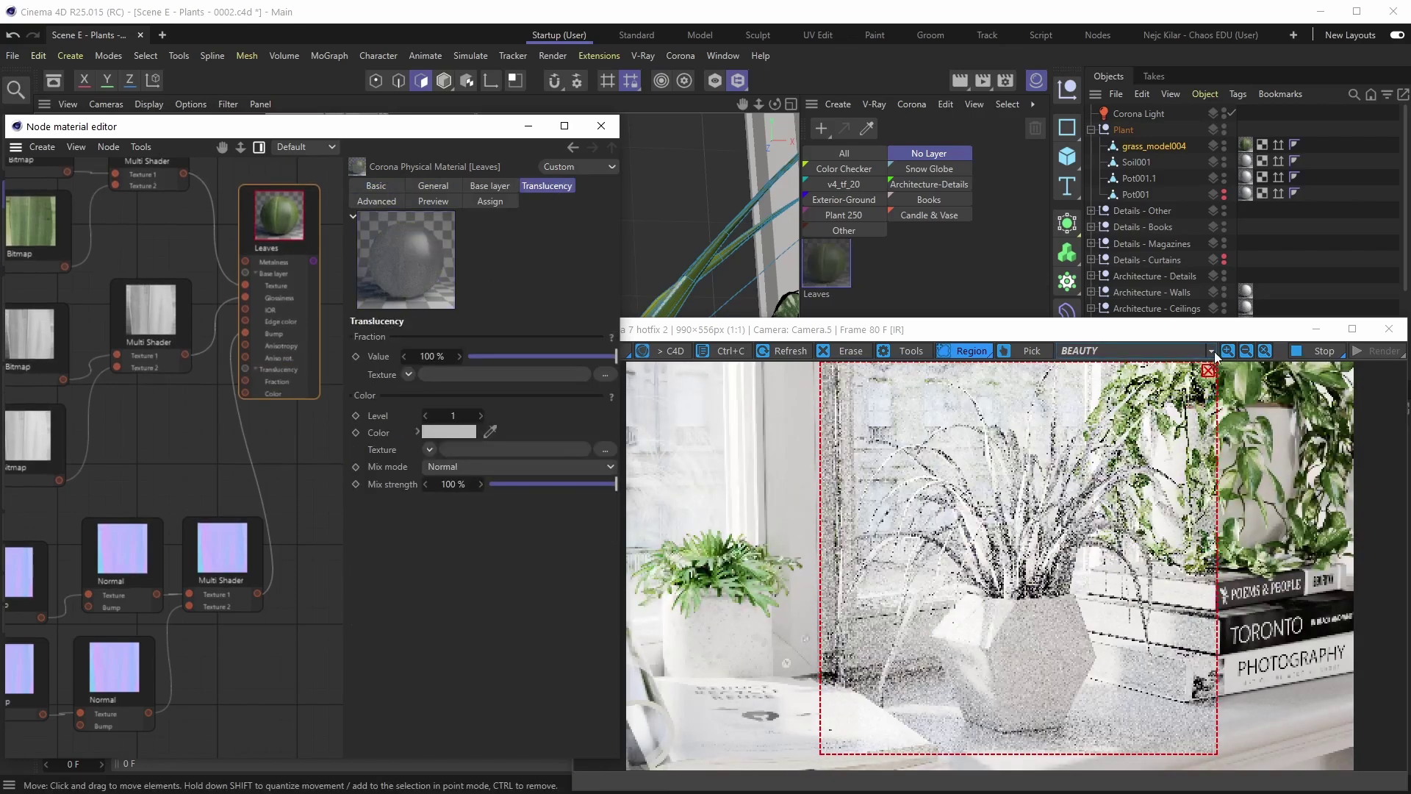
Step: Display the Translucency render pass in the frame buffer and return to the Leaves translucency settings
click(1211, 351)
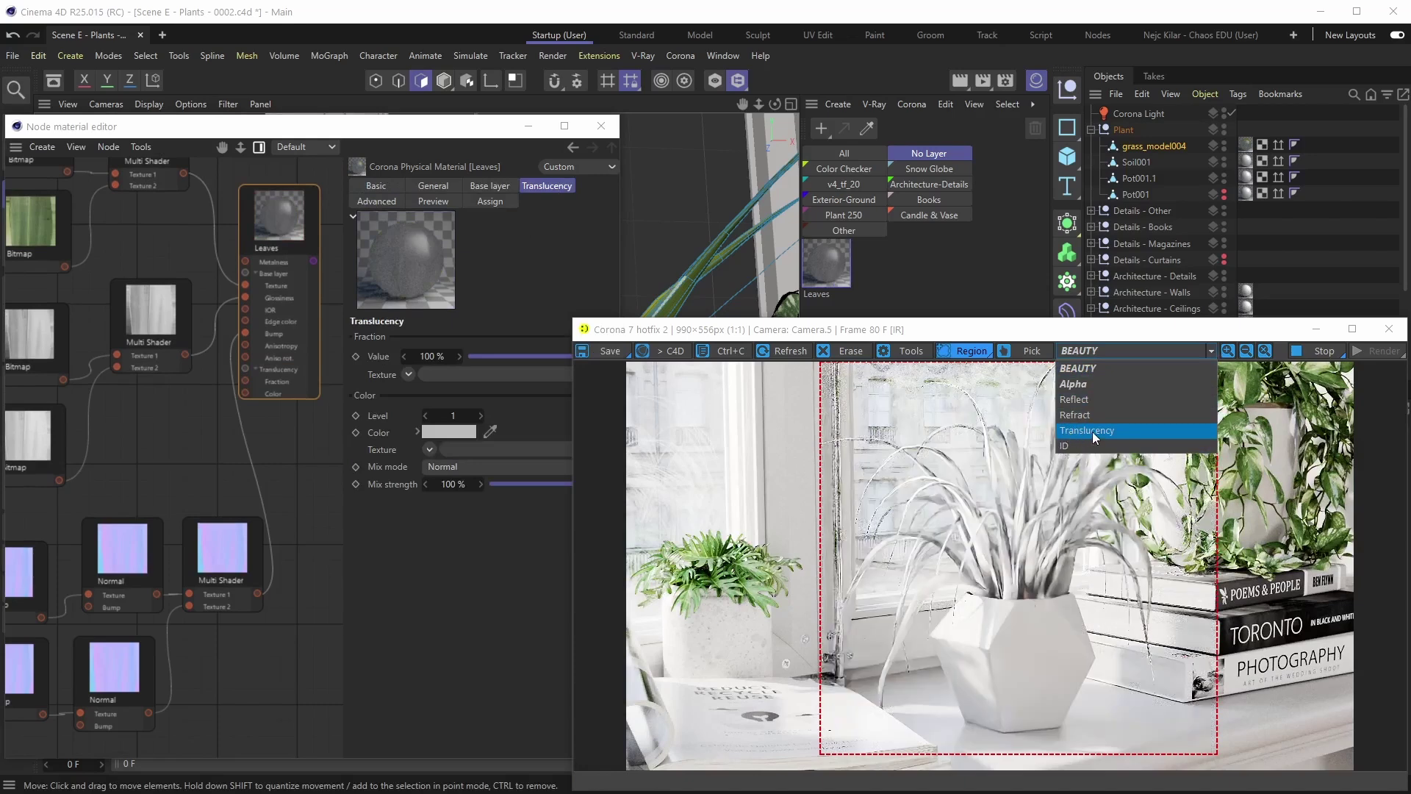
click(1092, 431)
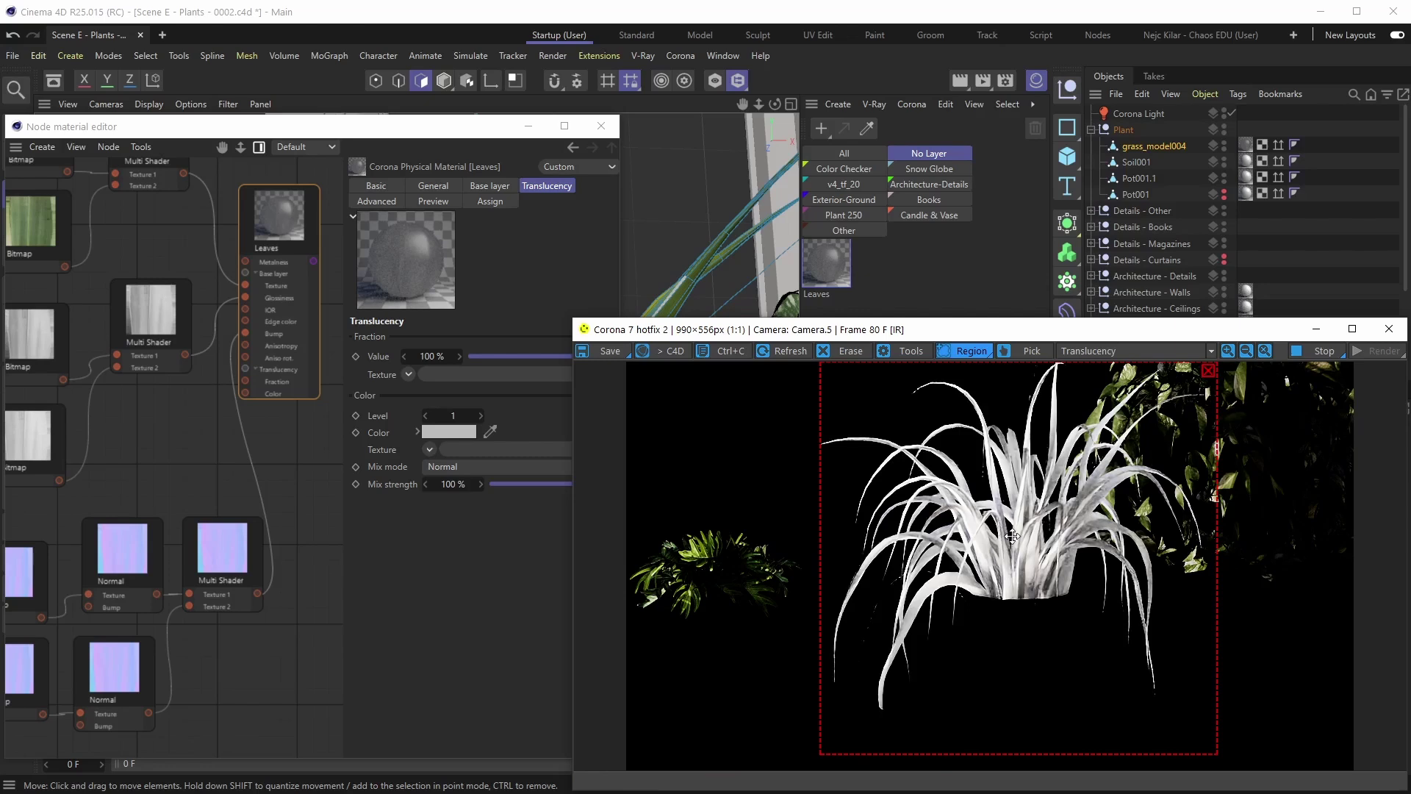
click(528, 293)
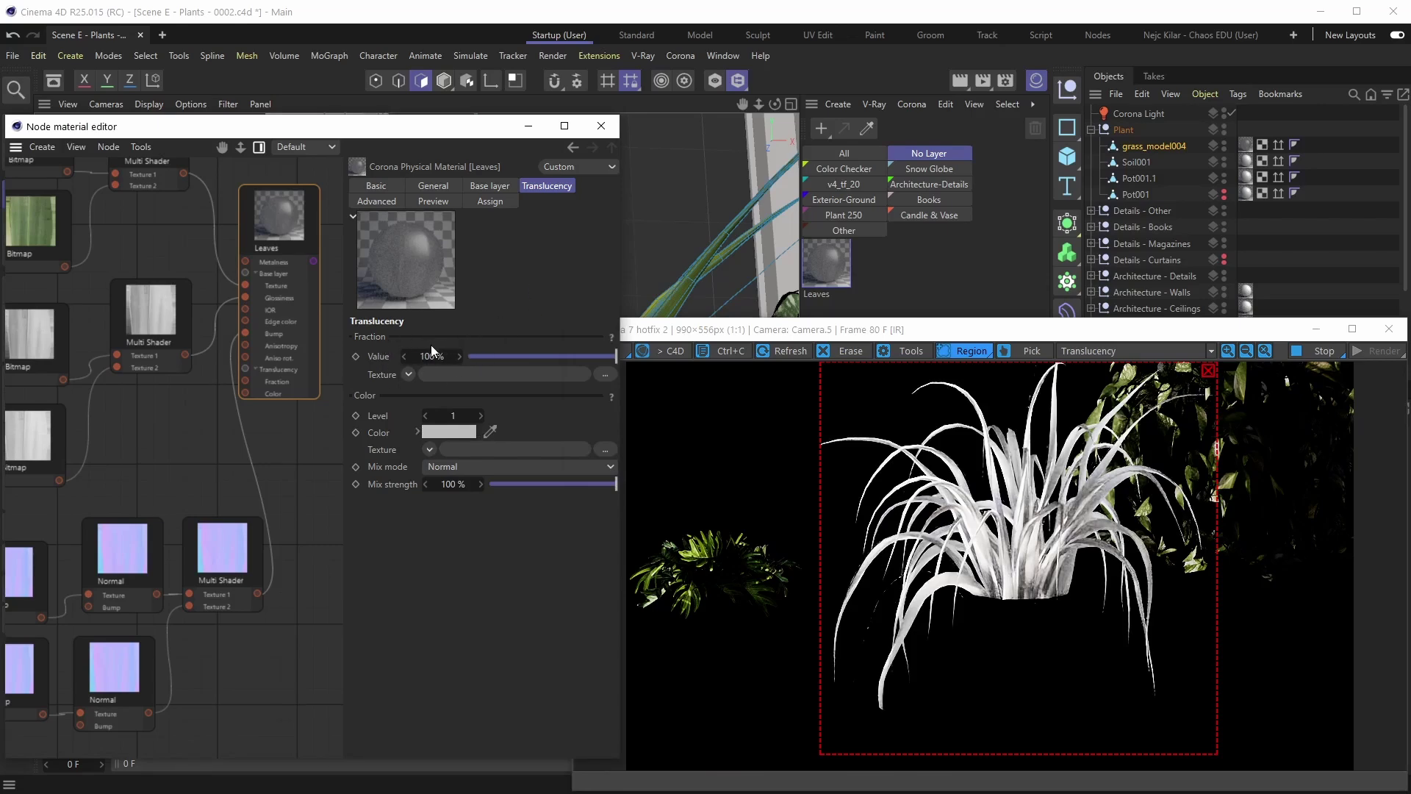
Step: Try translucency Fraction values of 0, 18 and 39 % for the Leaves material and settle on 20 %
drag(616, 356, 469, 355)
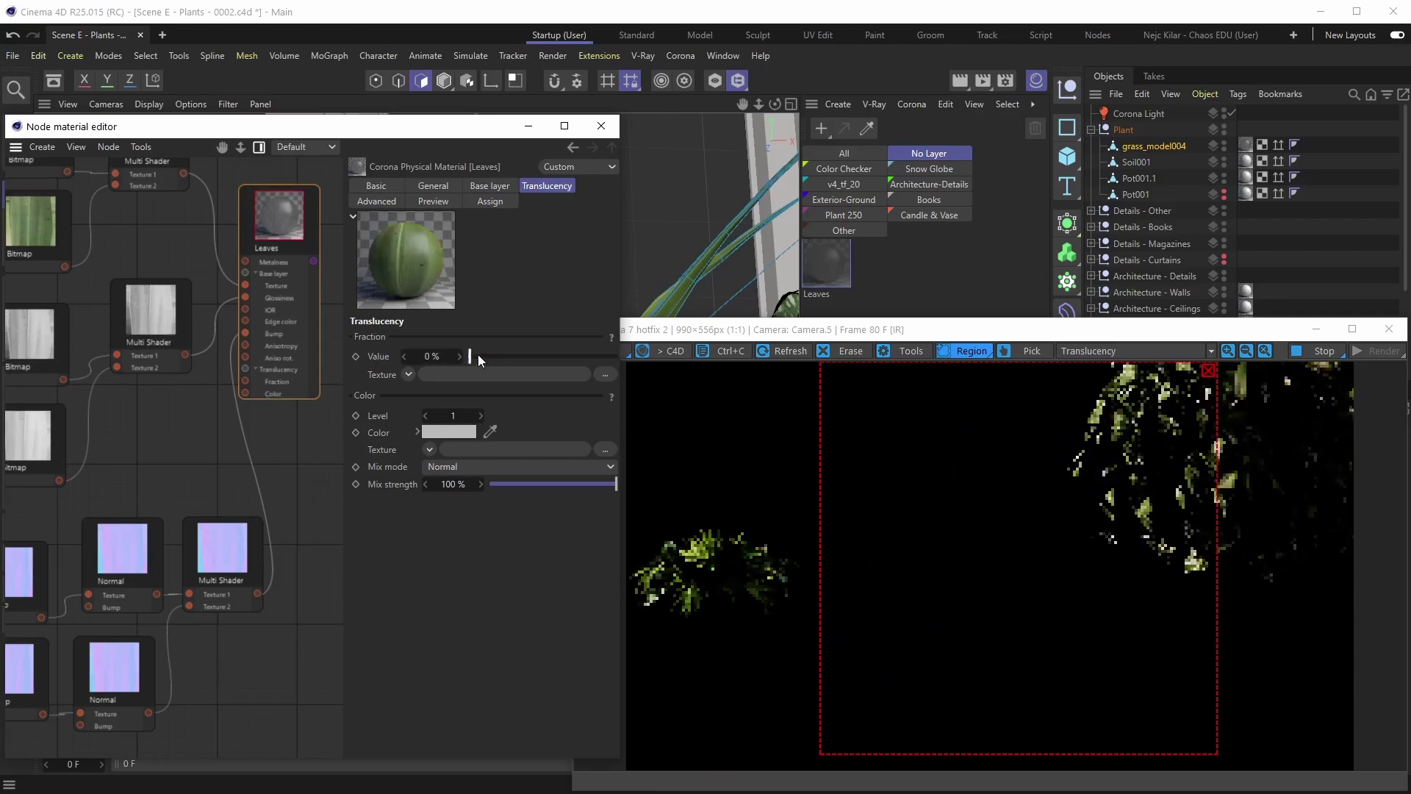
drag(471, 356, 497, 357)
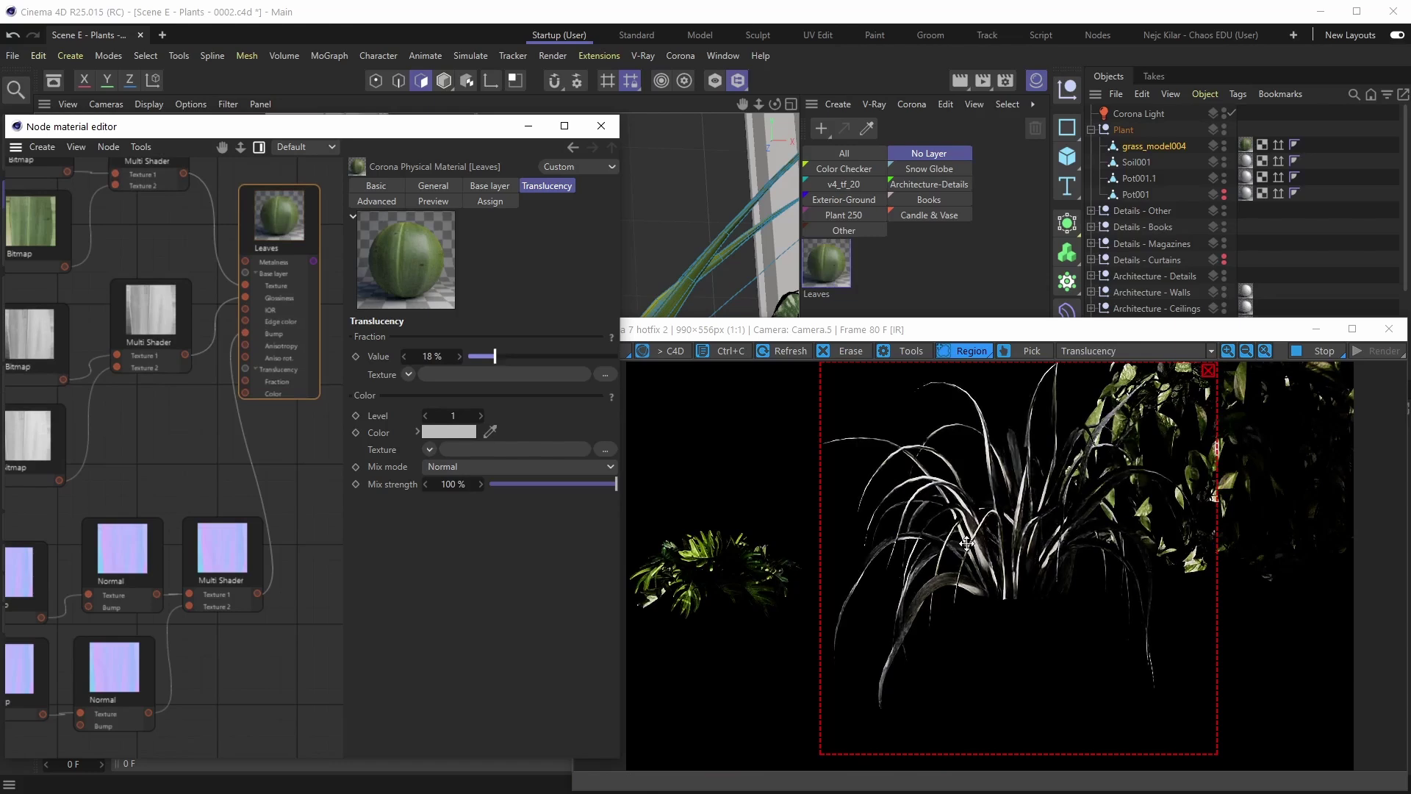
drag(496, 356, 528, 360)
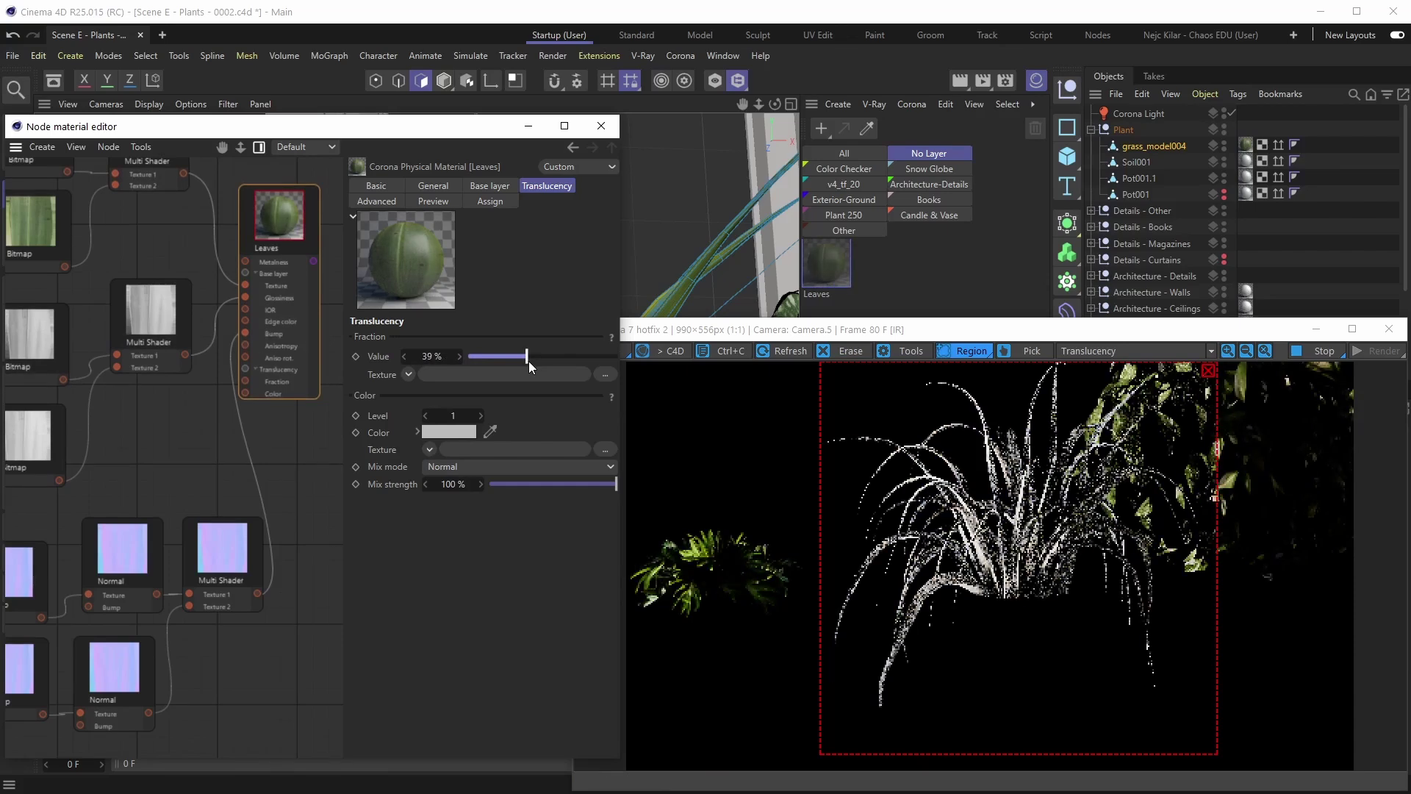
drag(528, 360, 499, 363)
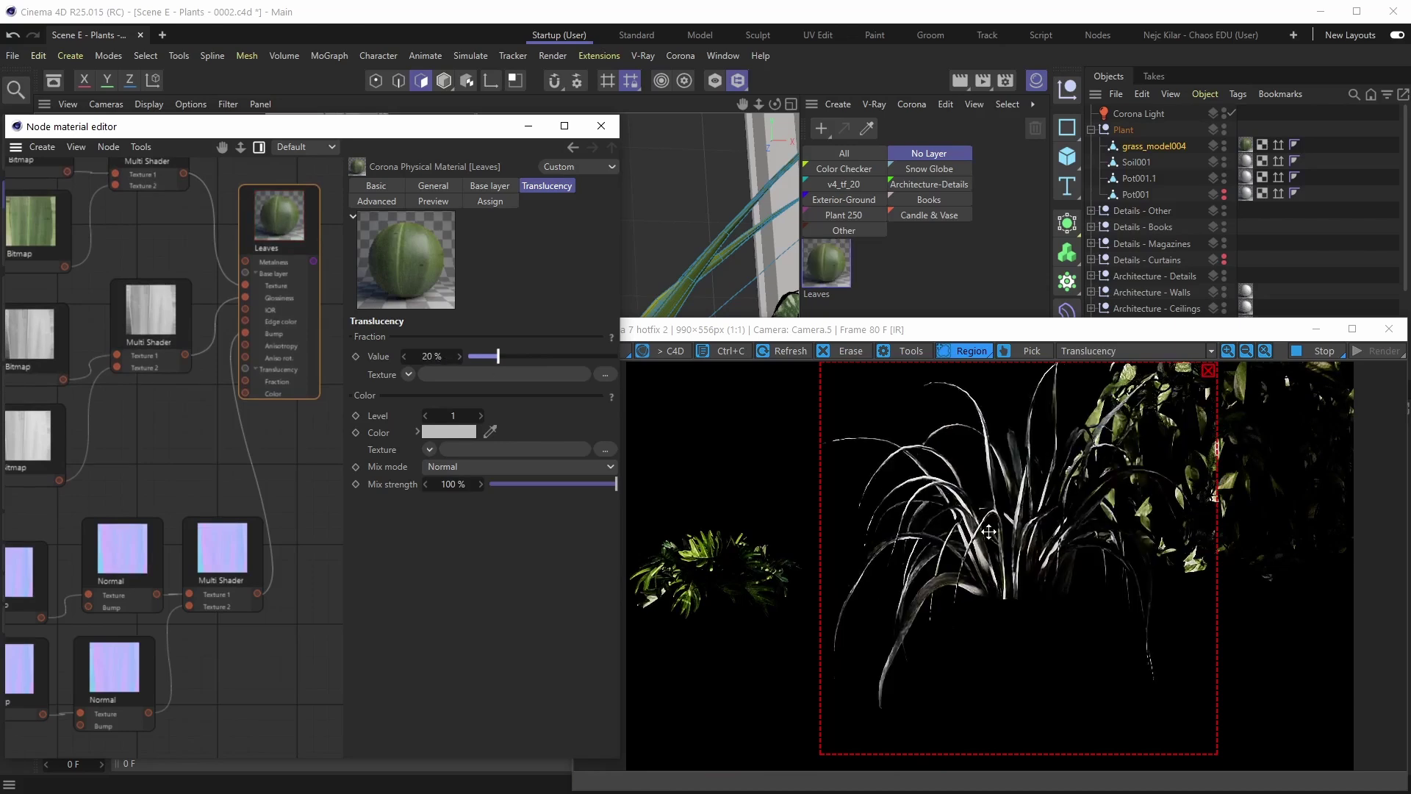
Step: Set the translucency Fraction of the Leaves material to 25 % and check its translucency Color swatch
drag(497, 355, 505, 354)
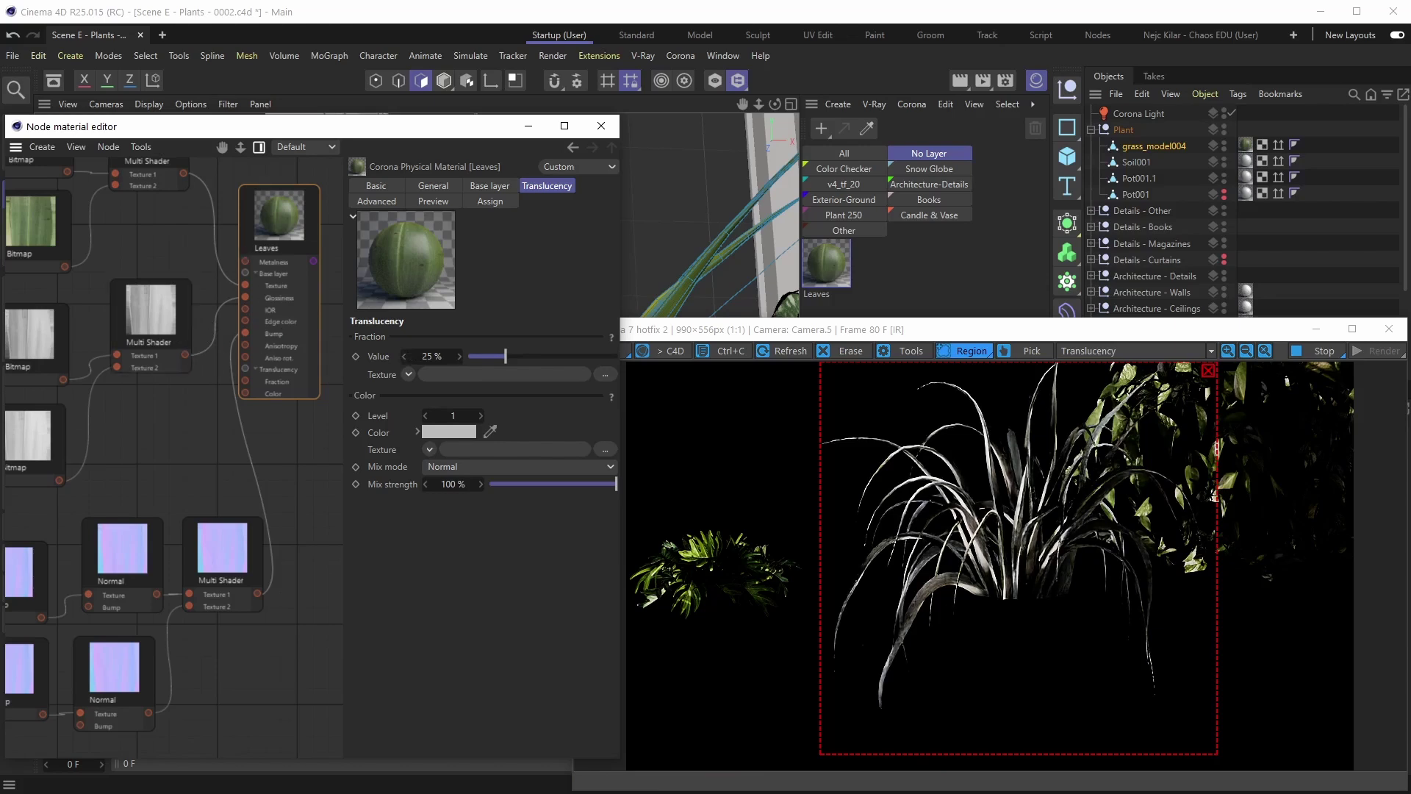
scroll(241, 246, up, 4)
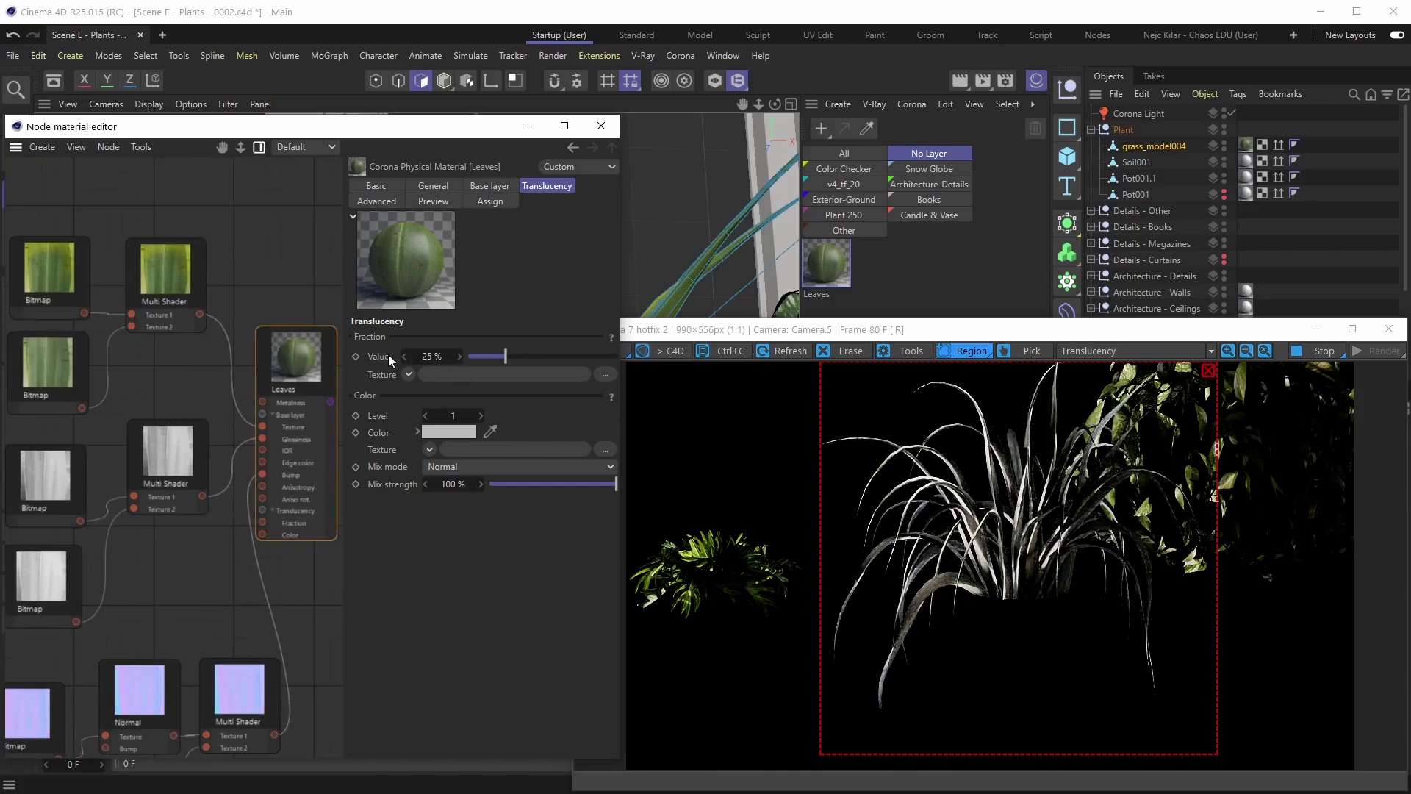
scroll(163, 259, up, 6)
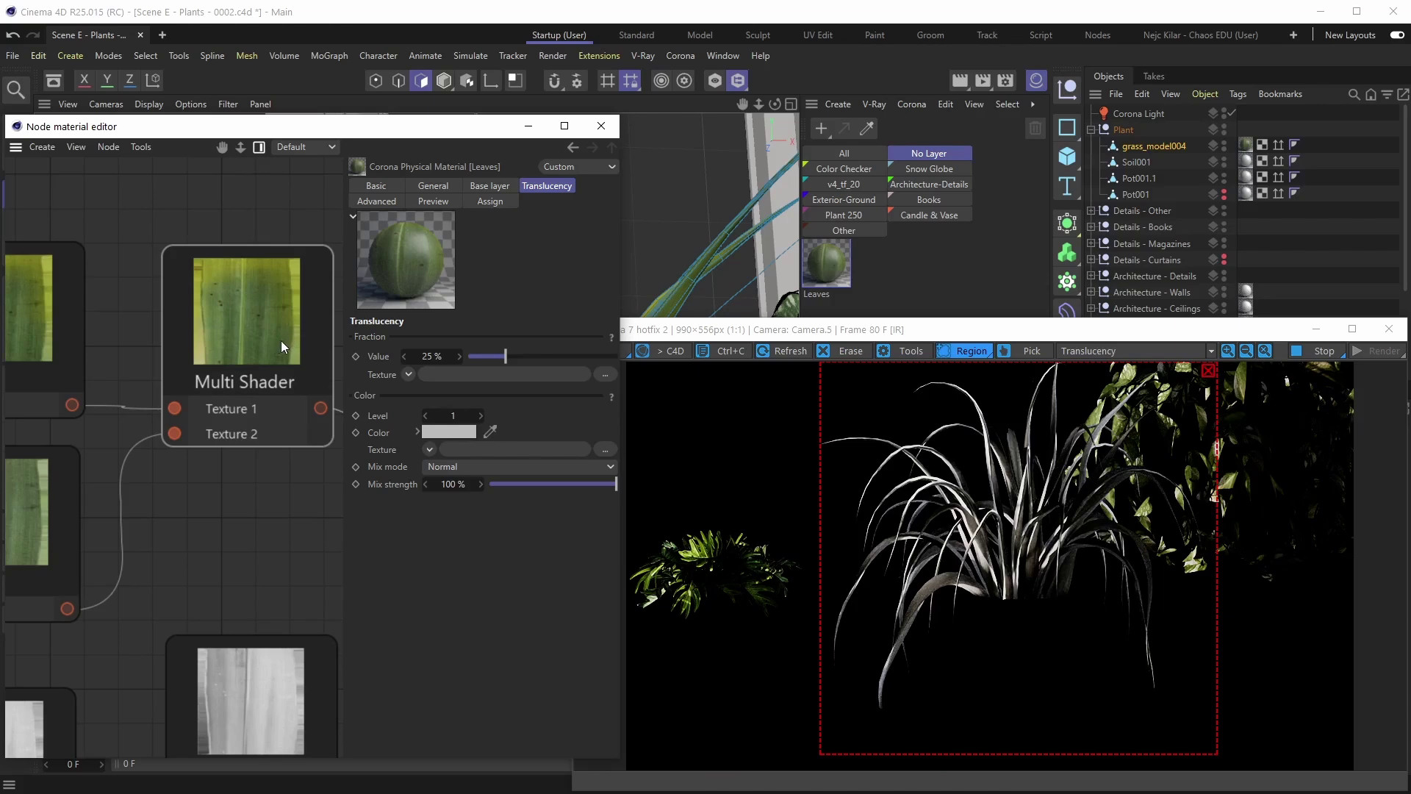
scroll(281, 341, down, 3)
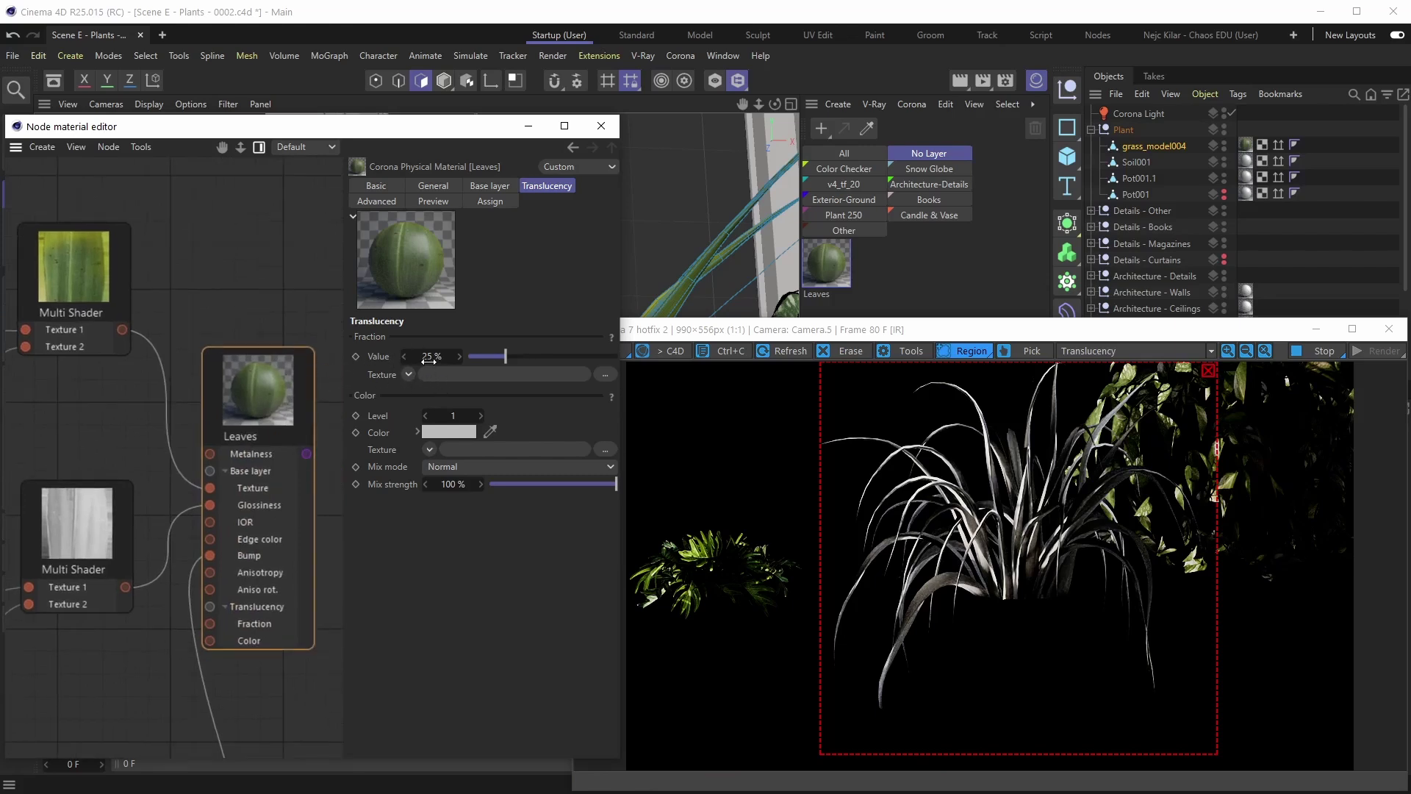
scroll(169, 383, down, 2)
middle_drag(136, 389, 160, 382)
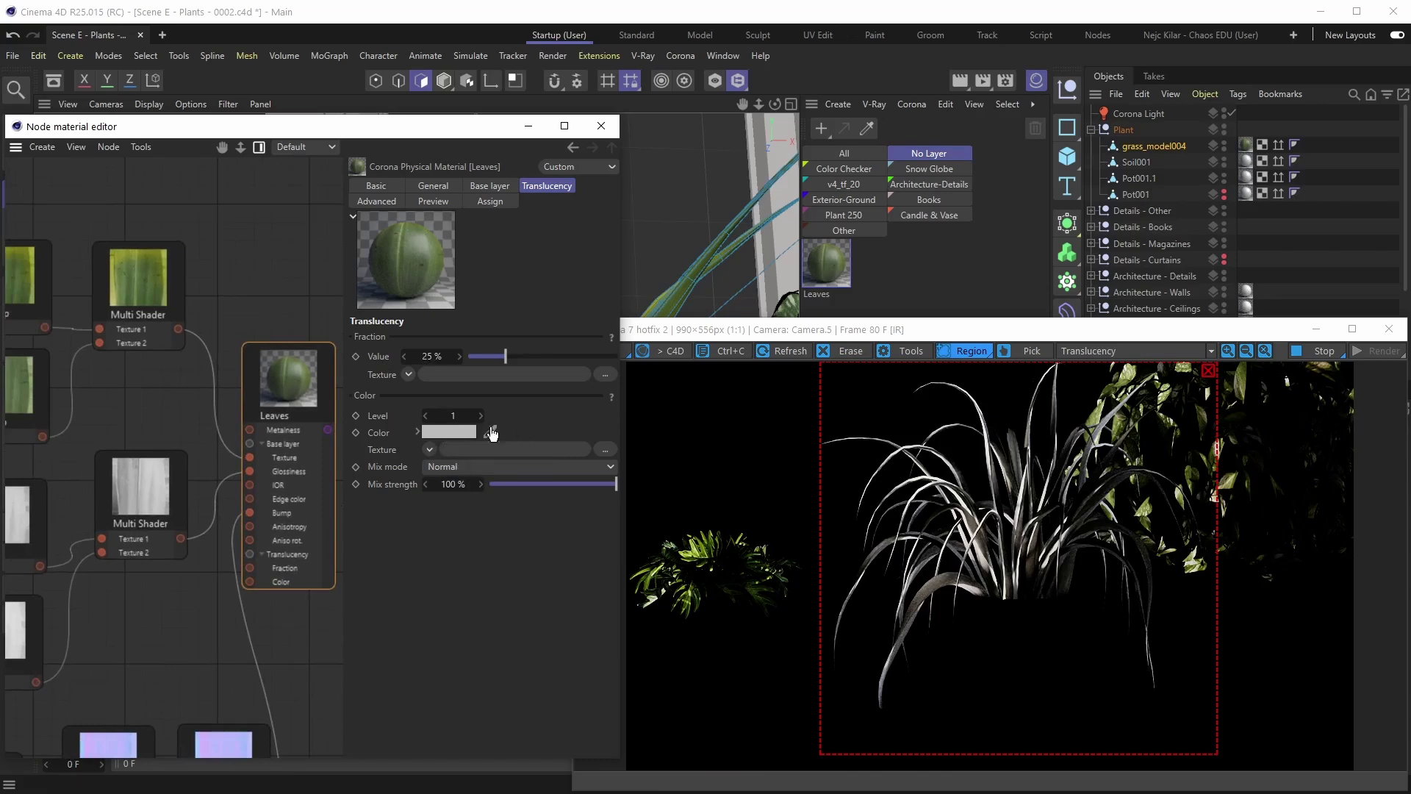
mouse_move(448, 431)
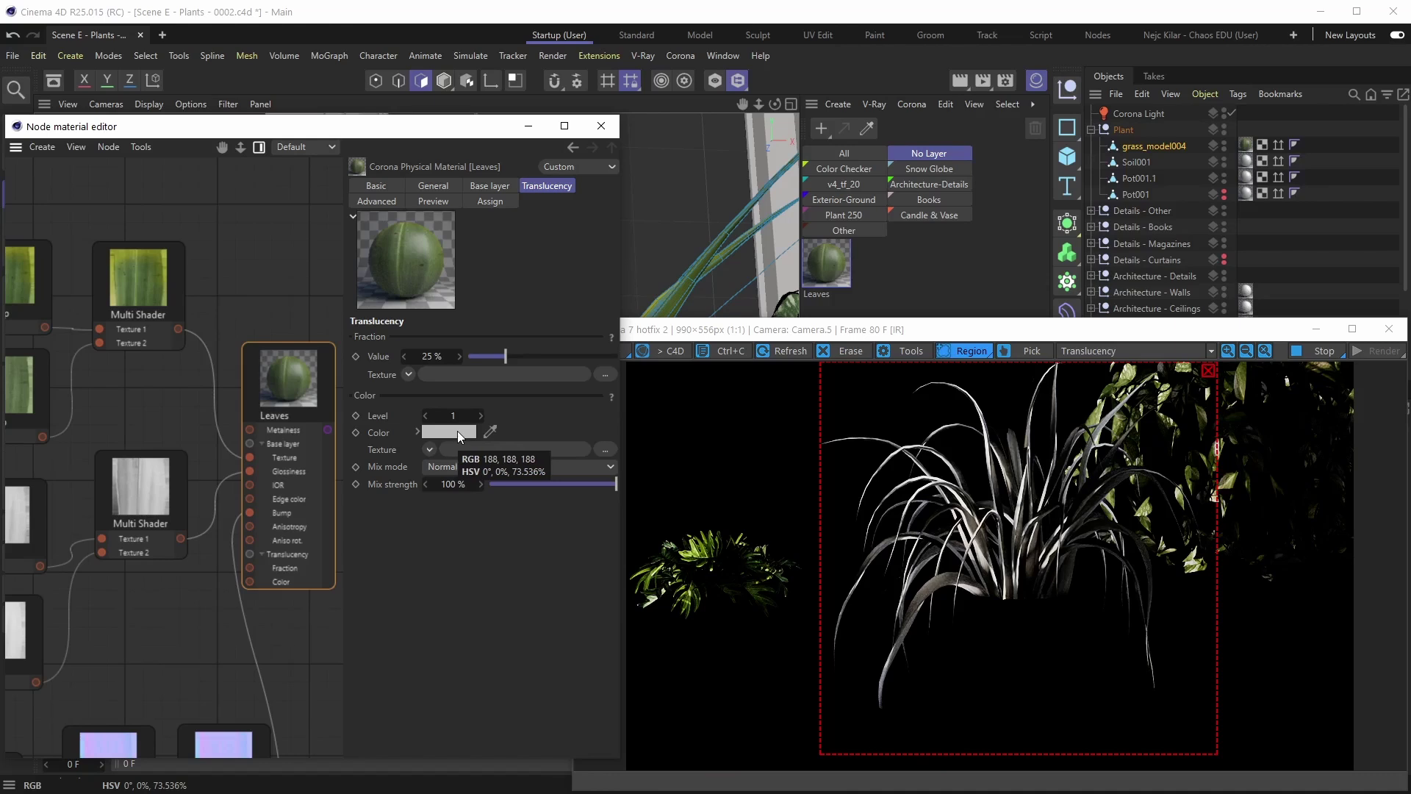
Step: Inspect the selected leaf geometry in the viewport without the node material editor, then bring the editor back
click(529, 126)
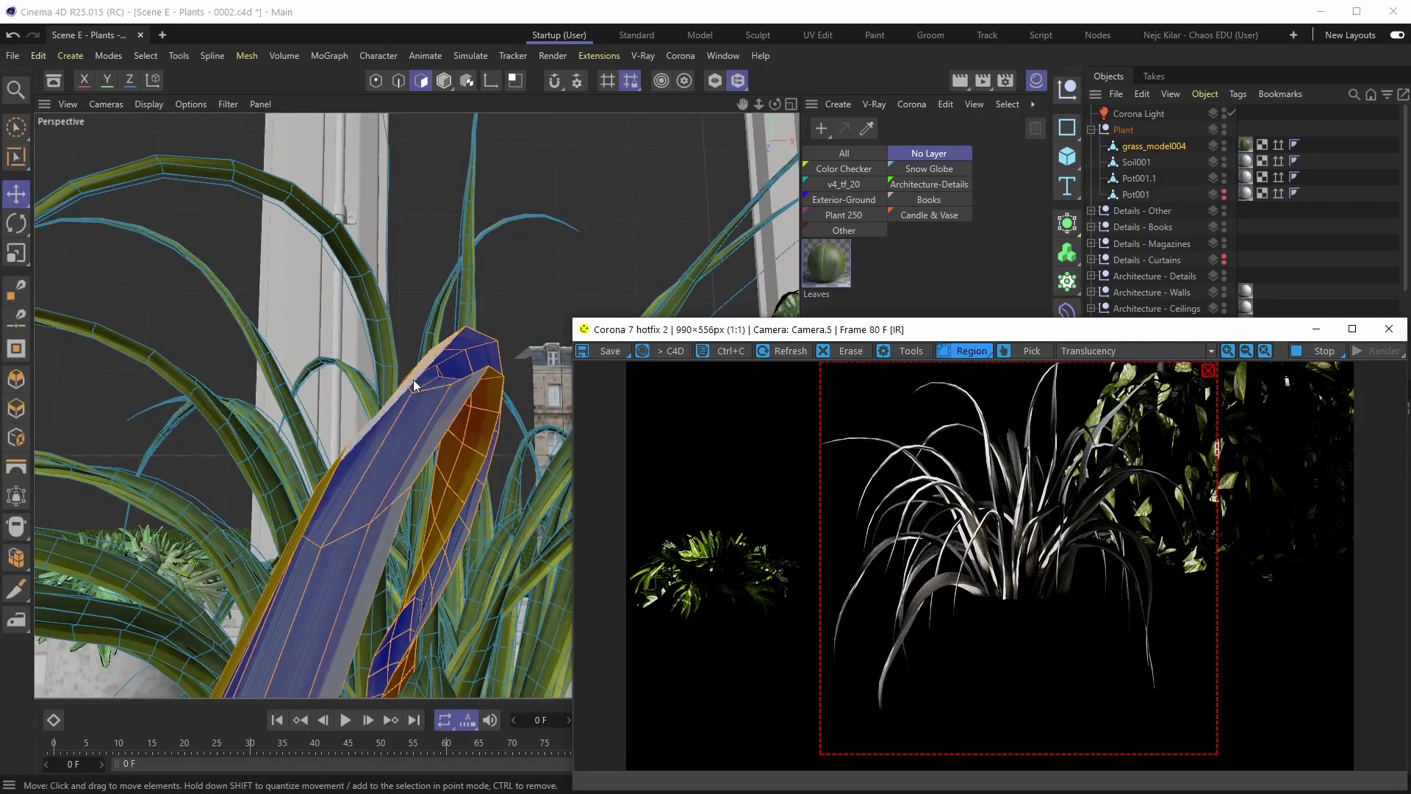
alt+drag(412, 395, 417, 380)
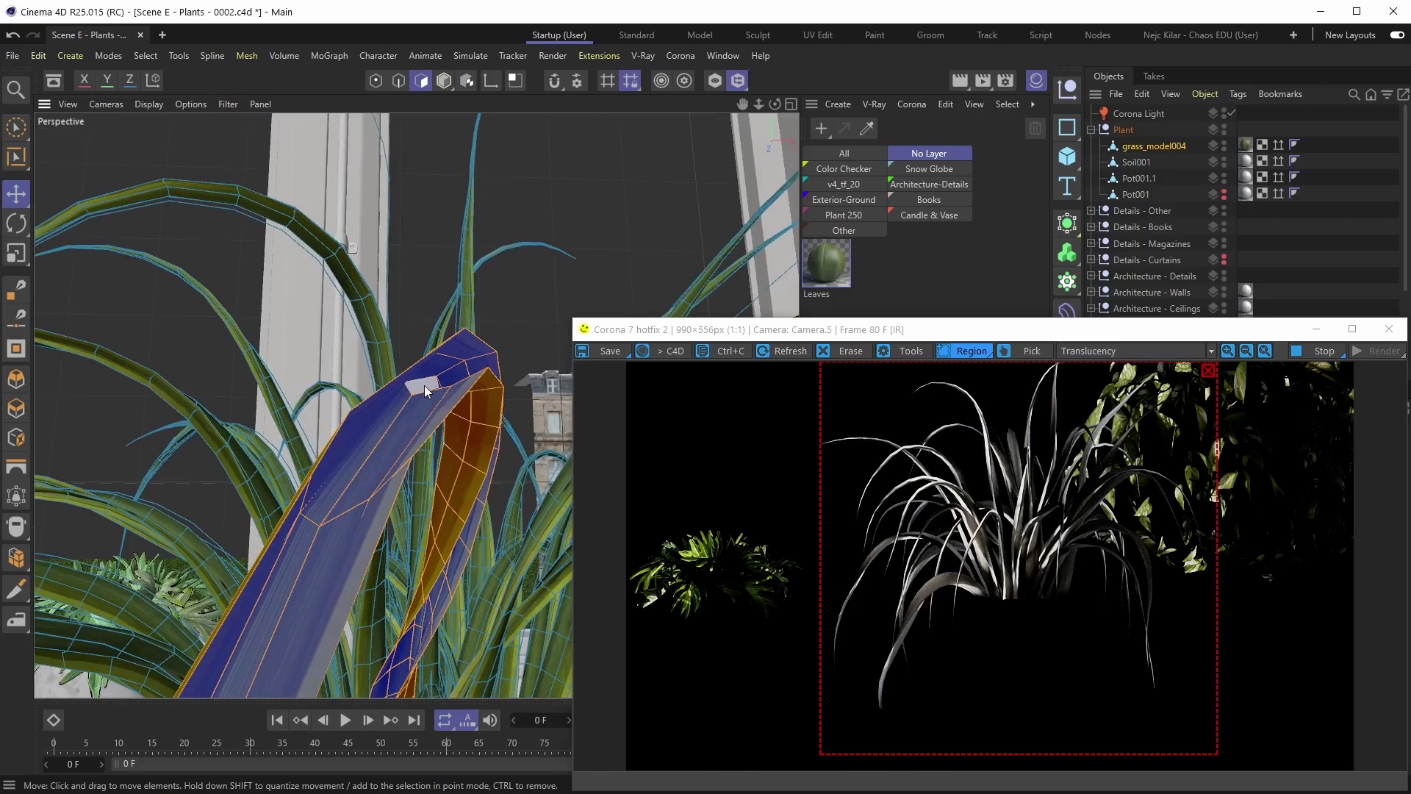
click(677, 57)
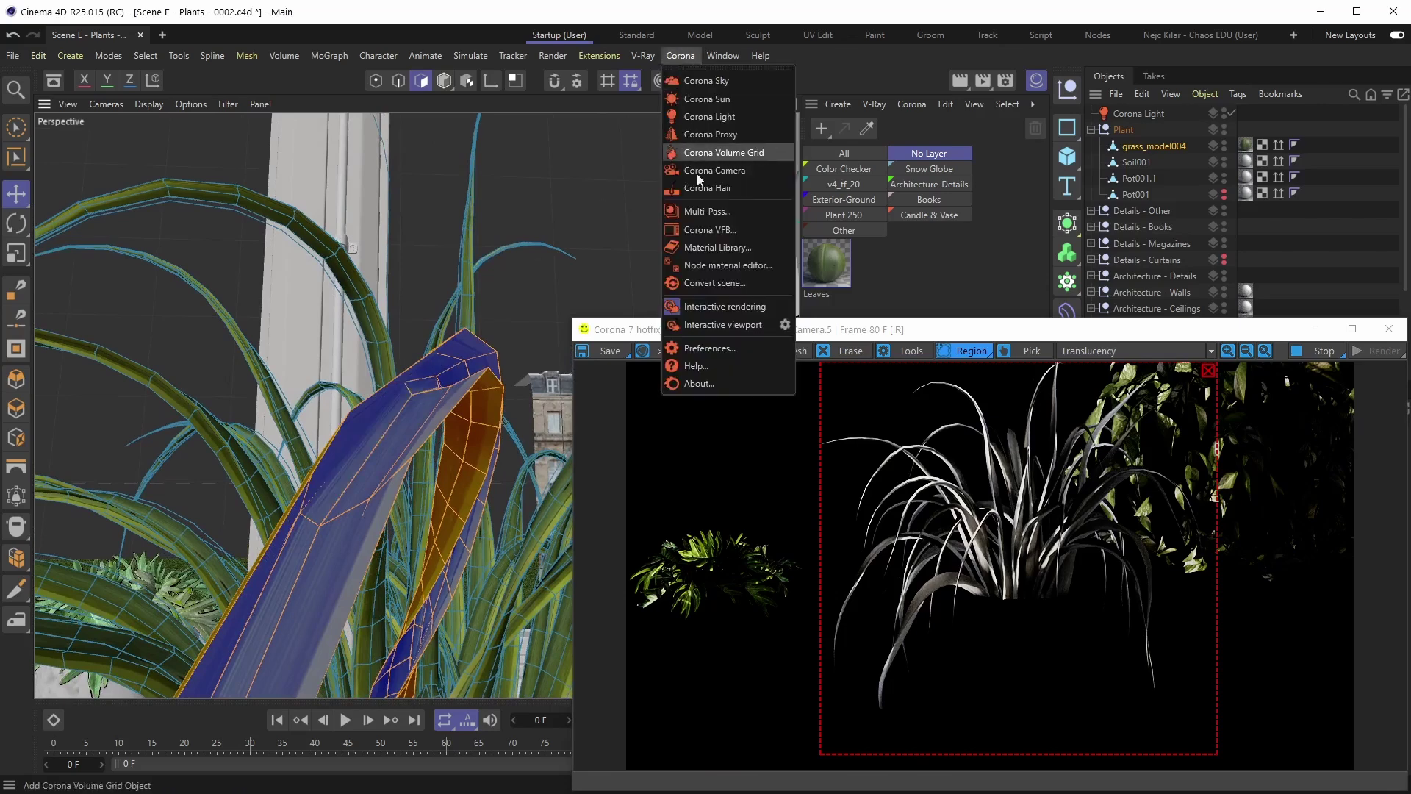
click(713, 262)
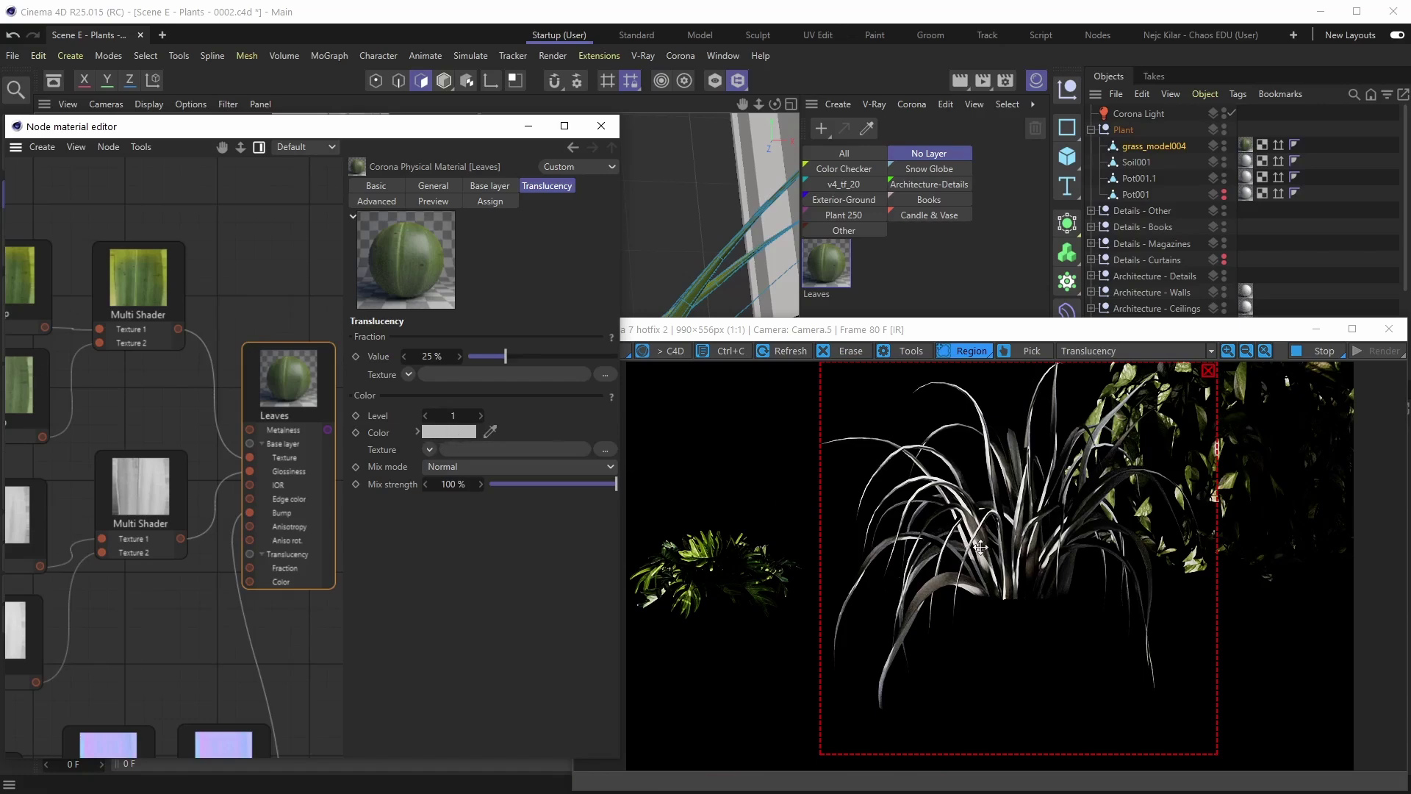
Step: Compare the plant's leaves in the Translucency and BEAUTY passes of the frame buffer, returning to Translucency
scroll(942, 507, up, 1)
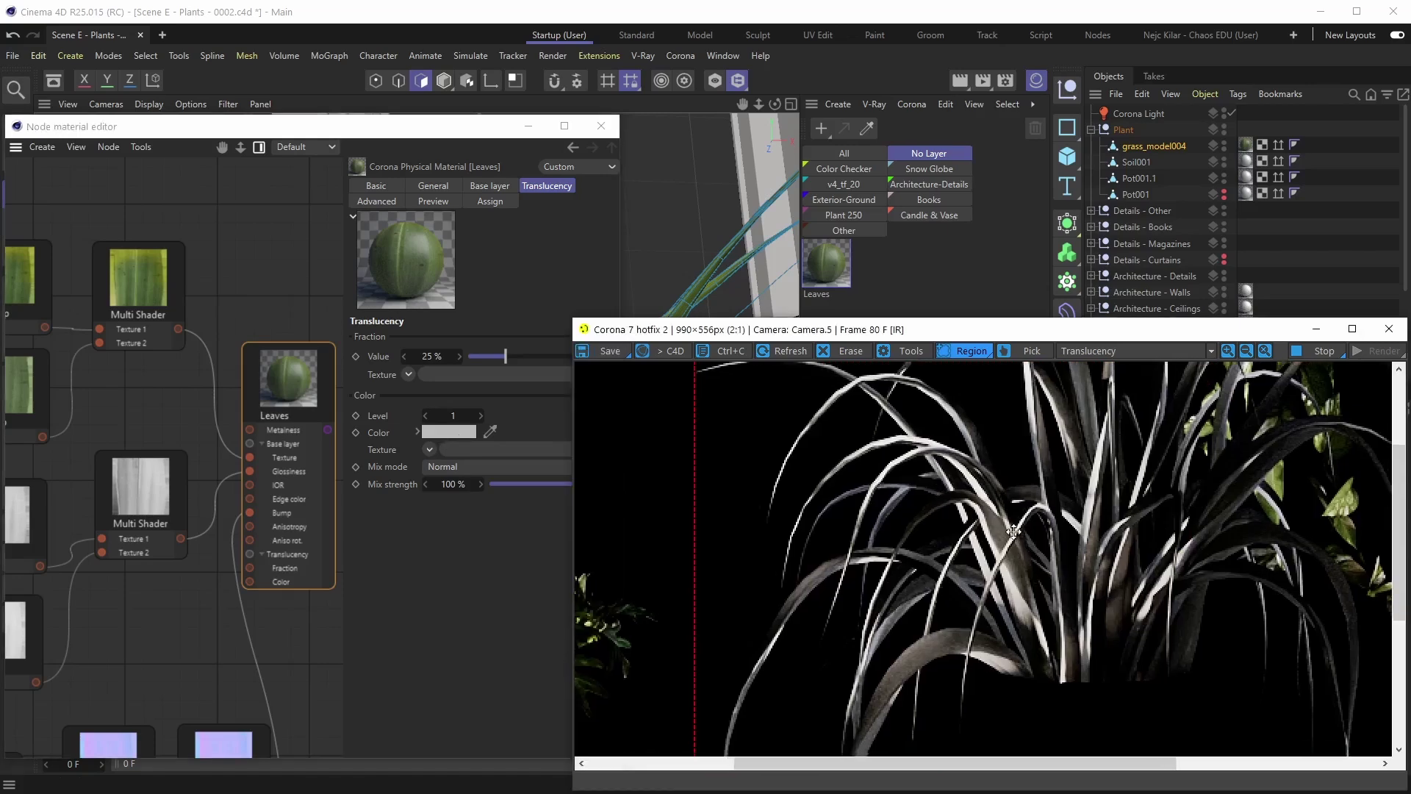
drag(990, 516, 953, 530)
scroll(953, 529, down, 1)
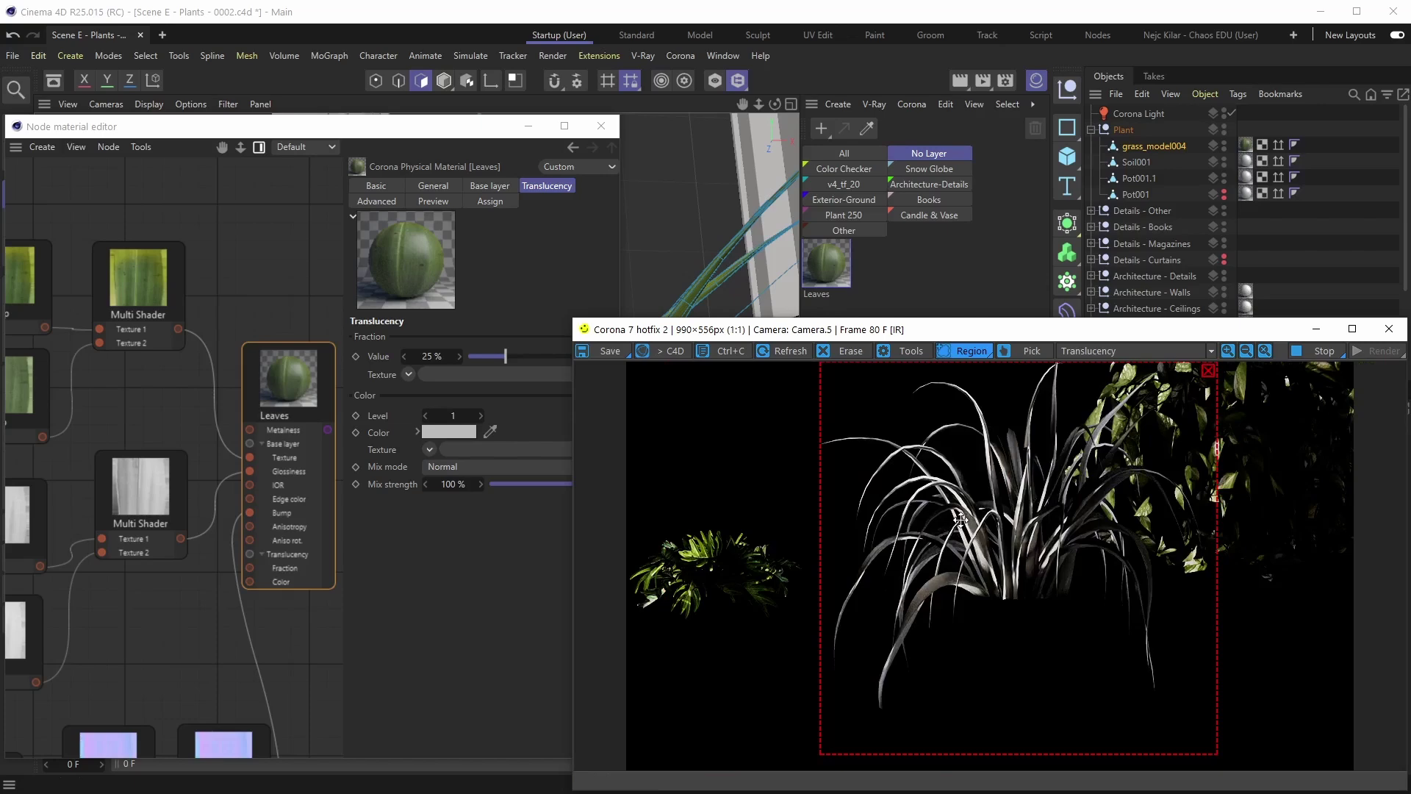
click(1086, 355)
click(1086, 367)
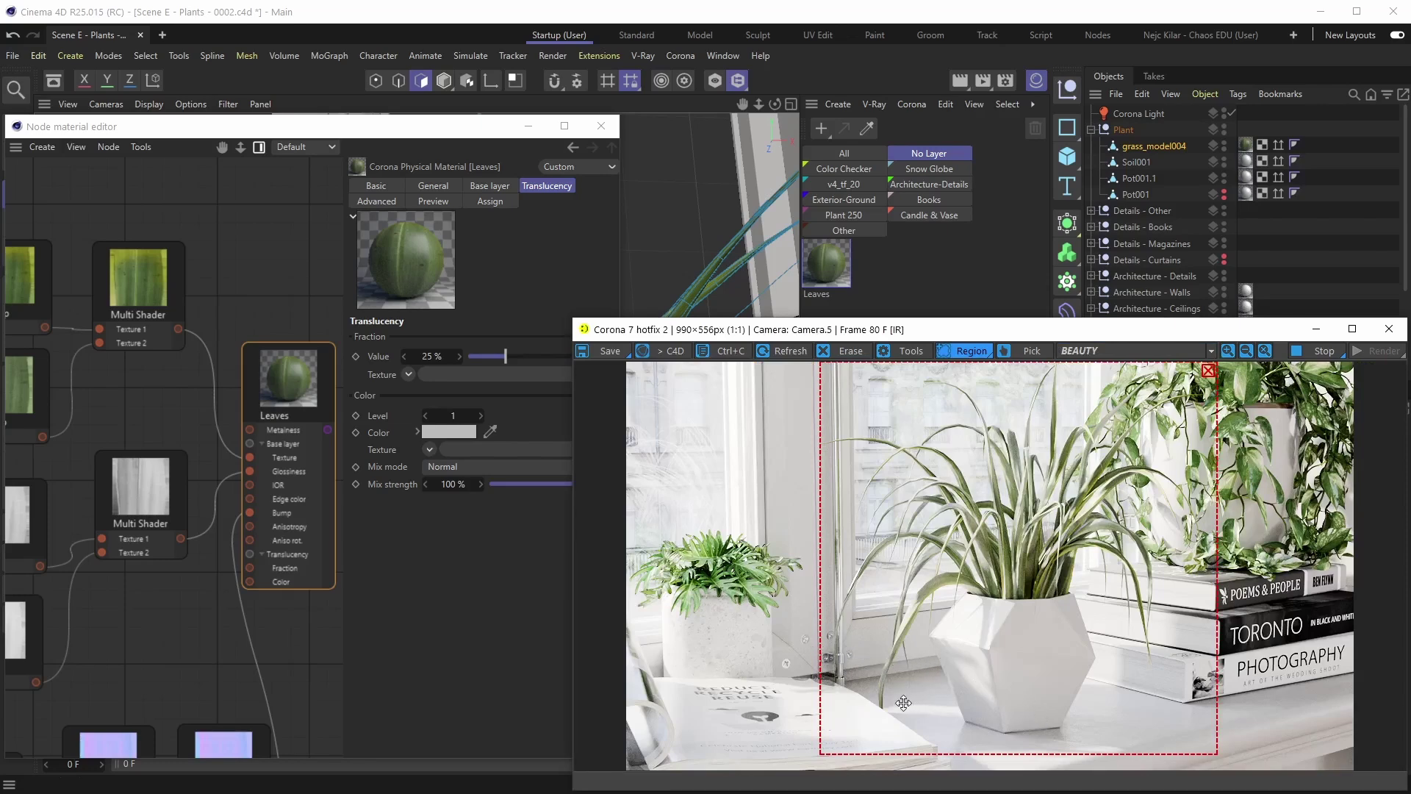
click(1083, 358)
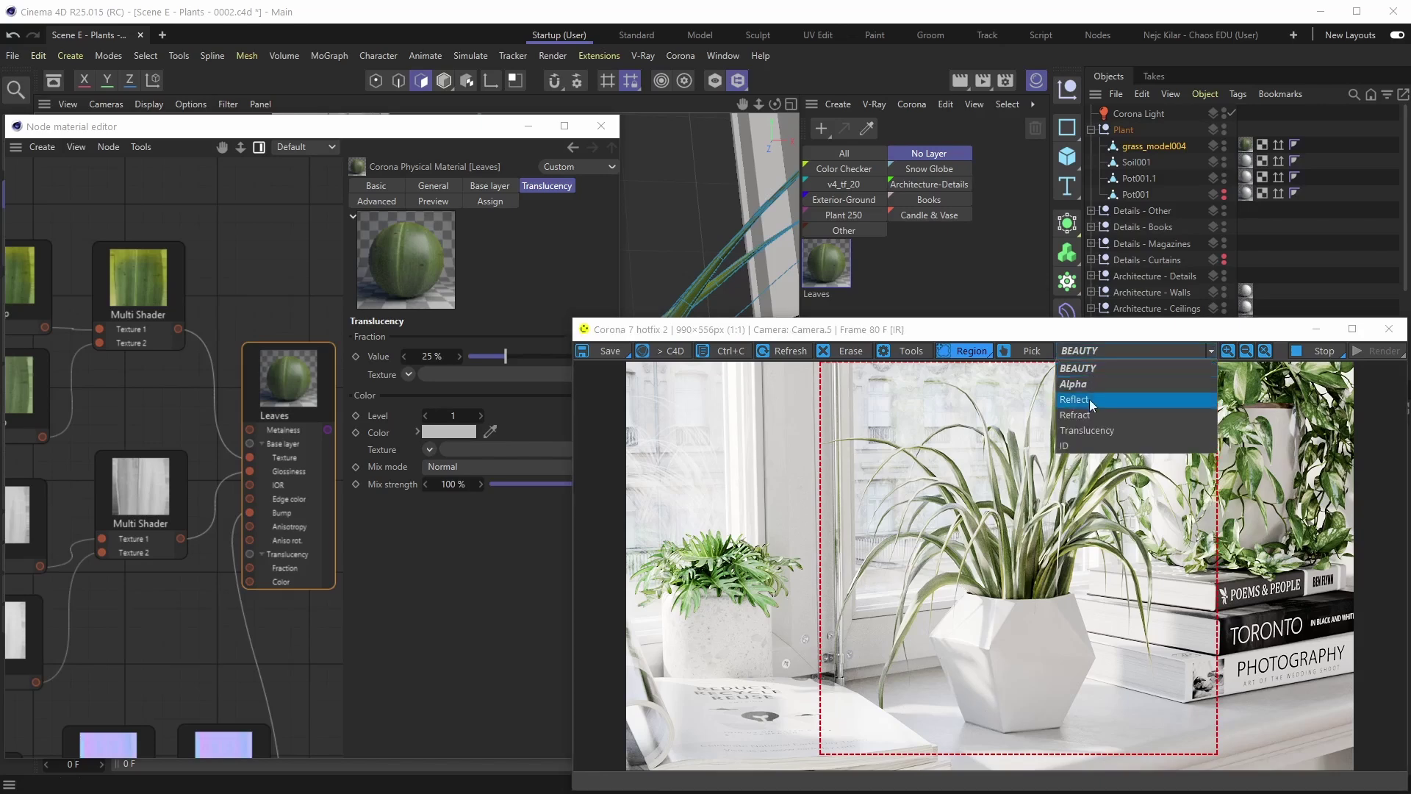
click(1087, 434)
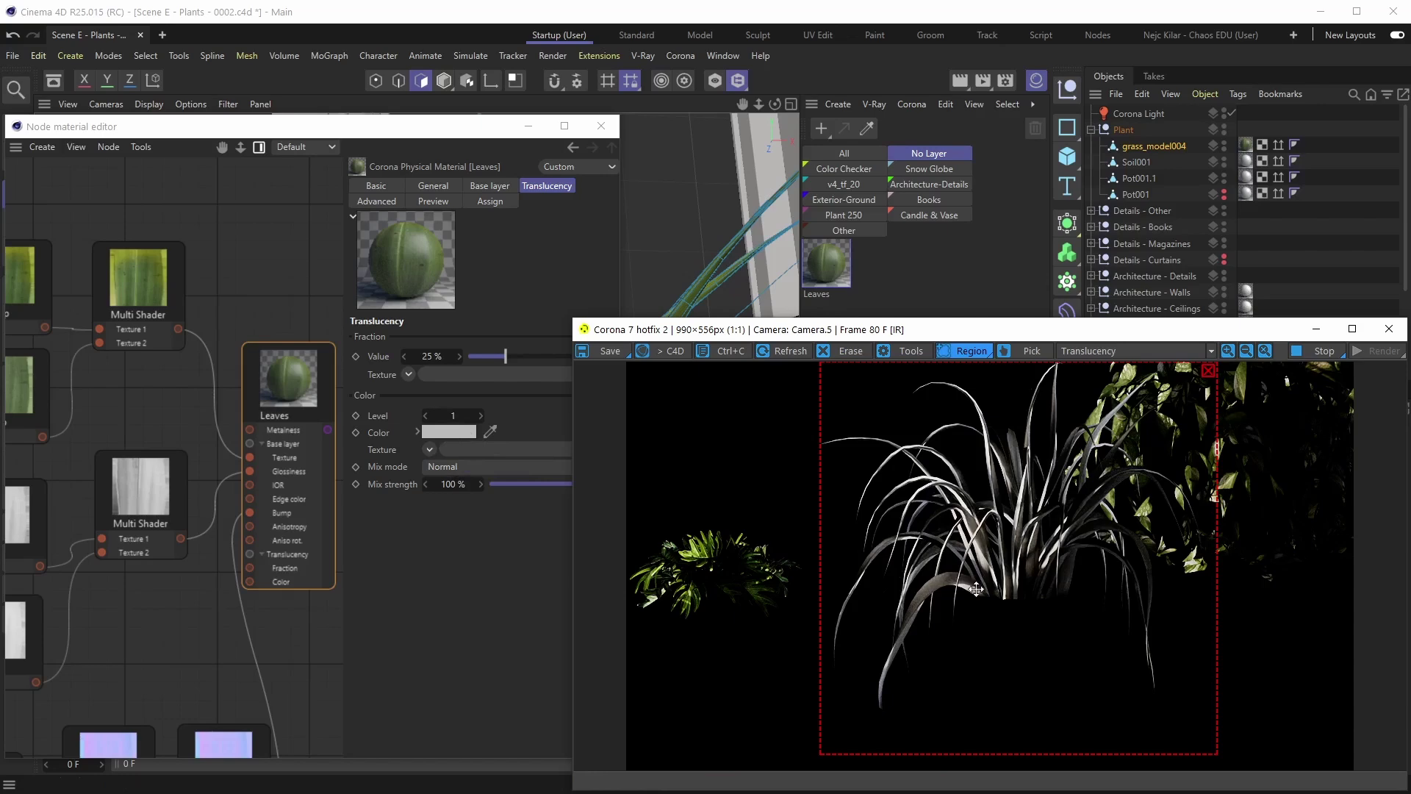
Step: Examine the leaf shading up close in the Translucency pass and check the translucency Color of the Leaves material
scroll(974, 582, up, 2)
scroll(979, 578, down, 2)
scroll(956, 586, up, 1)
scroll(957, 585, up, 1)
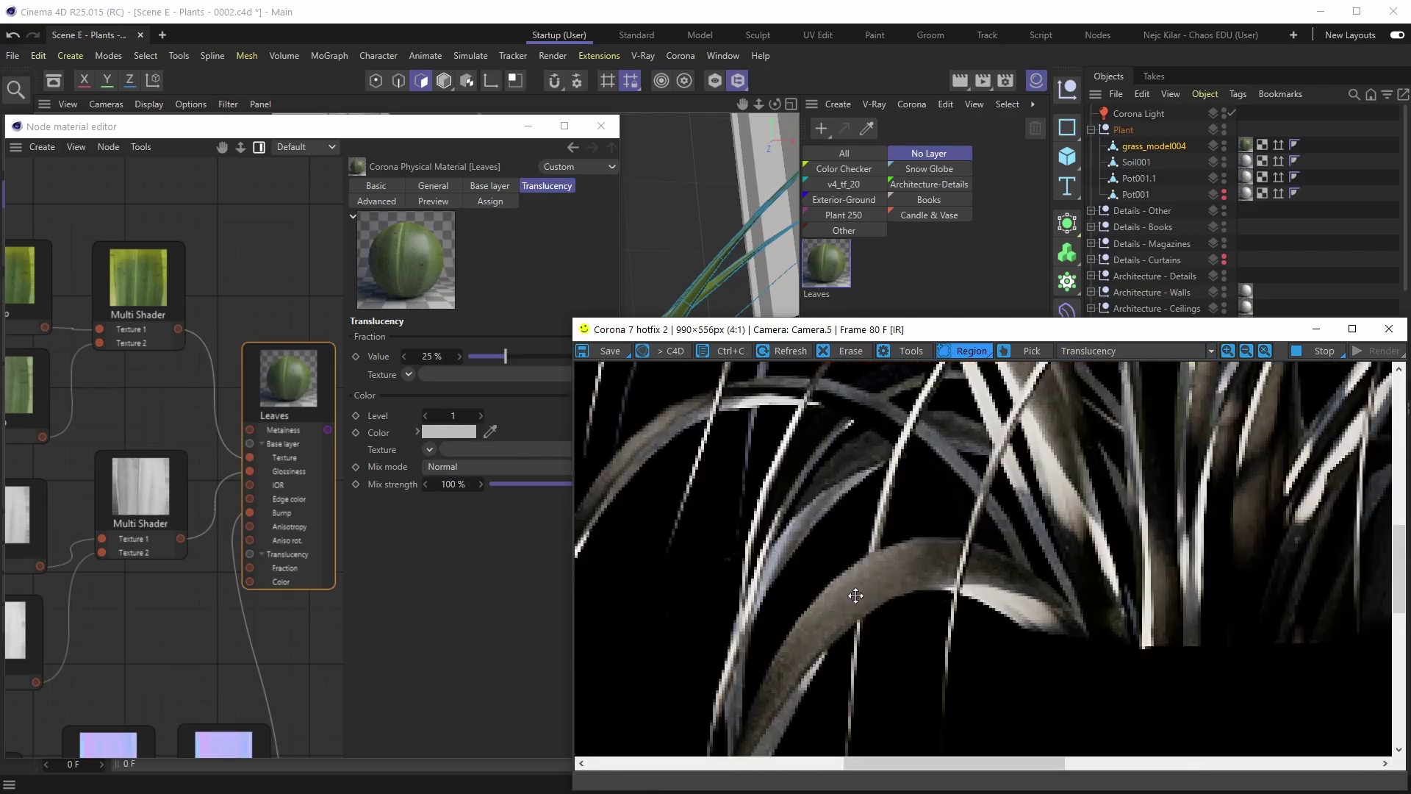
scroll(852, 592, down, 2)
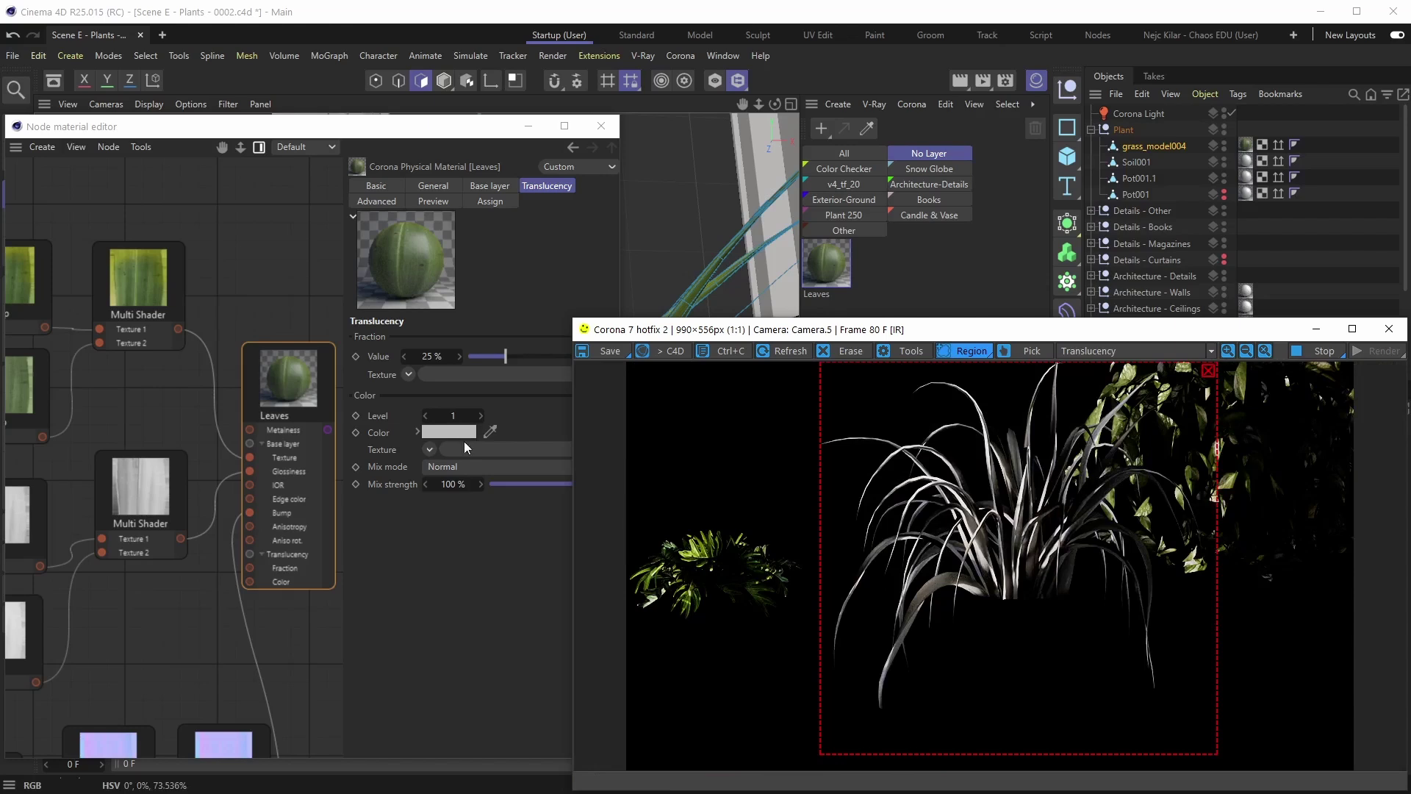
mouse_move(460, 432)
Step: Move the two diffuse Bitmap nodes and their Multi Shader farther from the glossiness nodes to free space in the graph
middle_drag(178, 383, 248, 400)
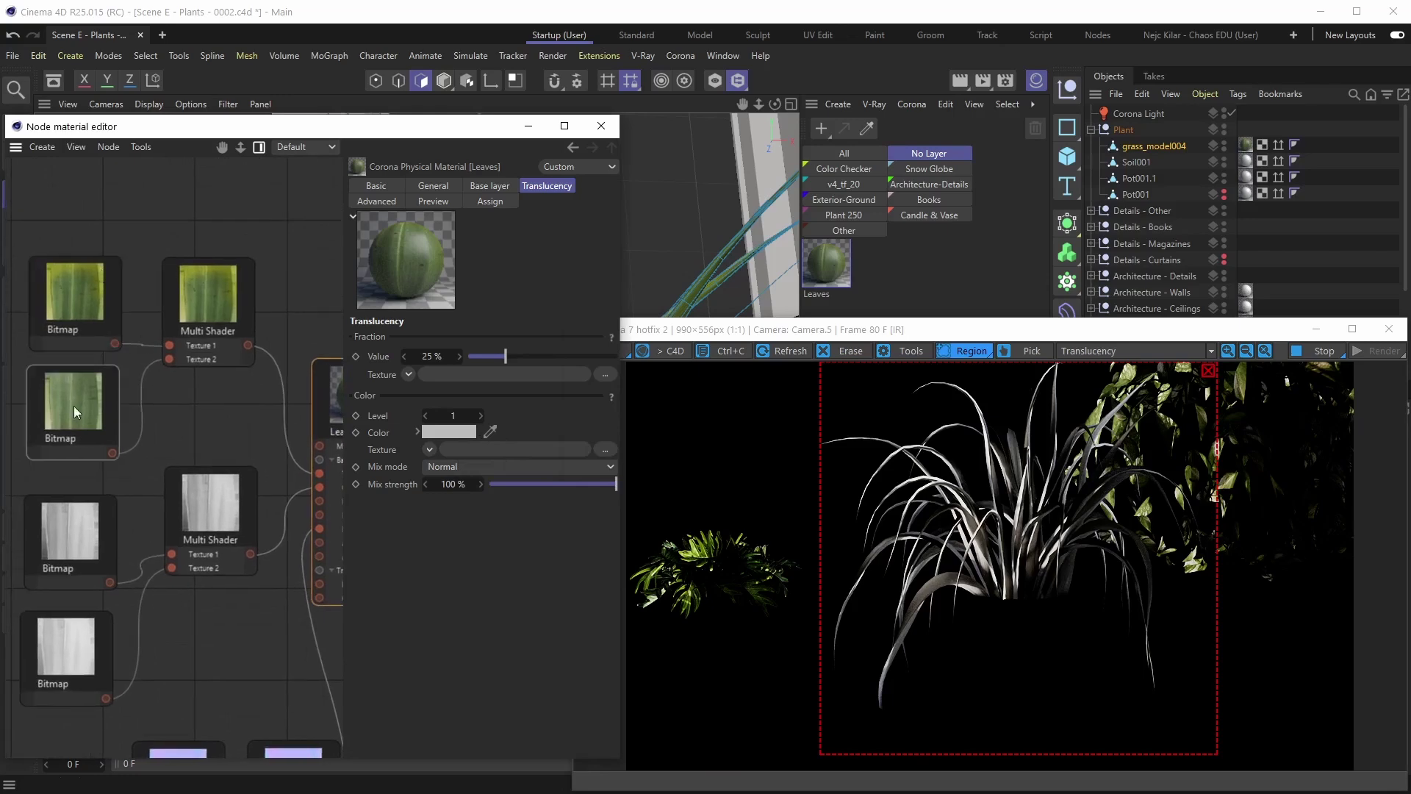
drag(50, 483, 202, 268)
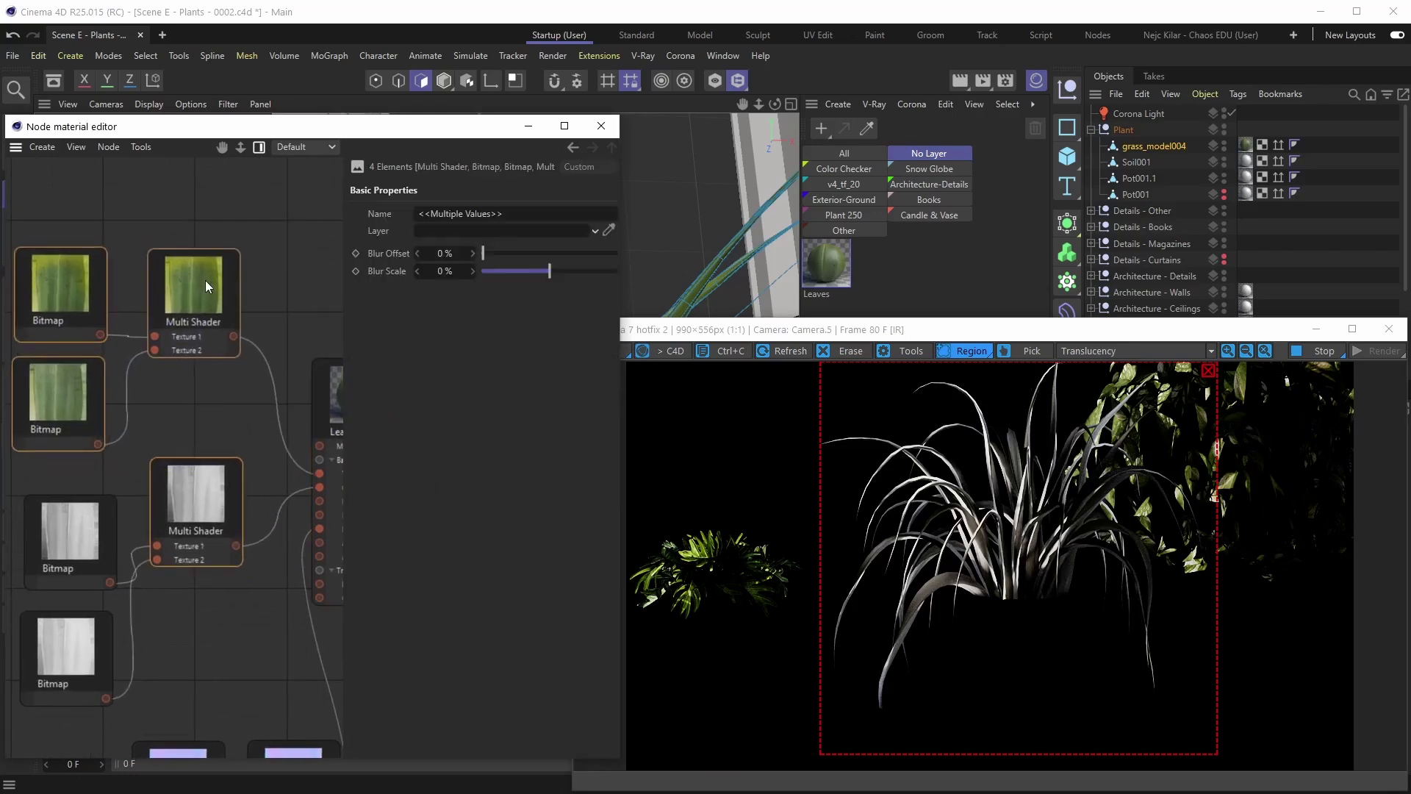
drag(35, 461, 85, 261)
drag(73, 291, 45, 229)
drag(212, 298, 193, 266)
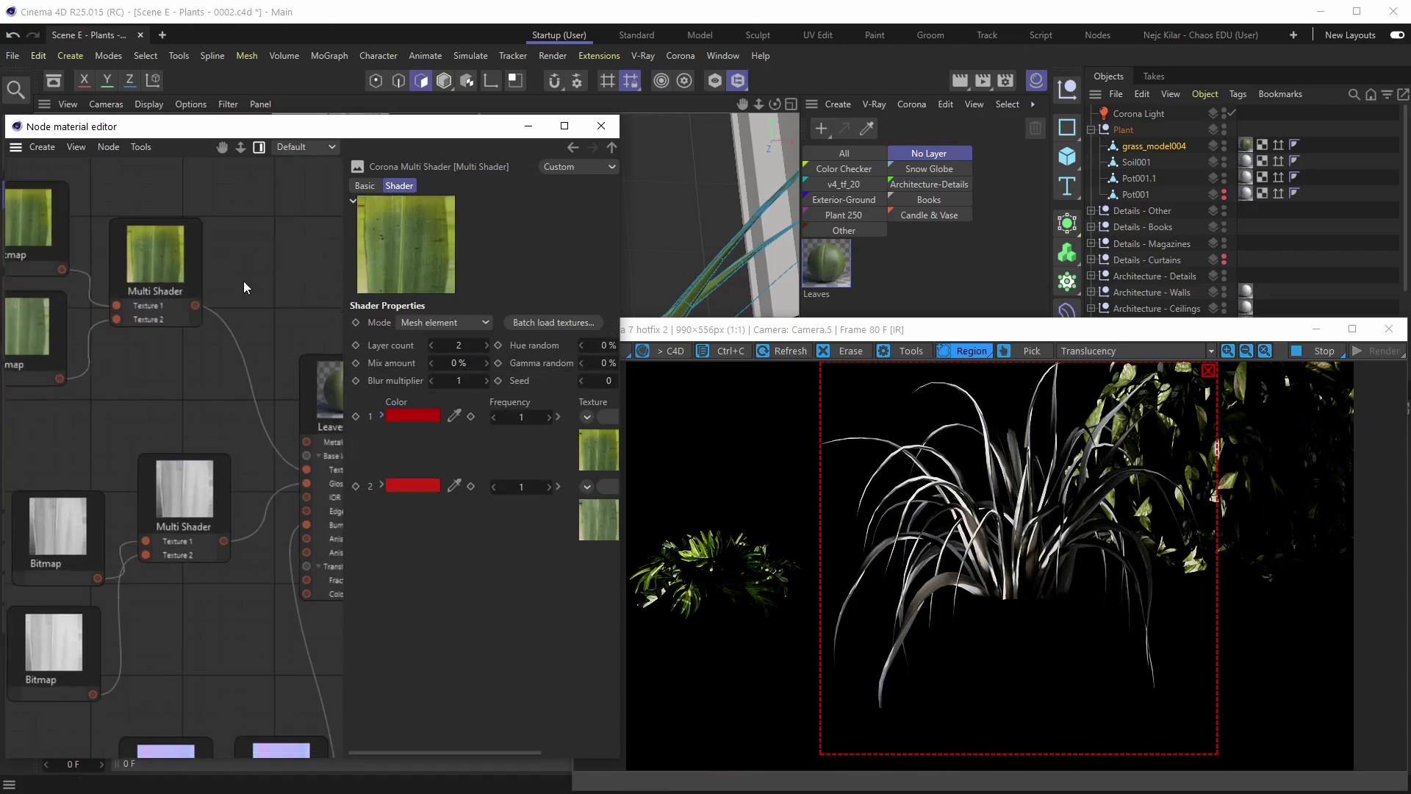
click(318, 369)
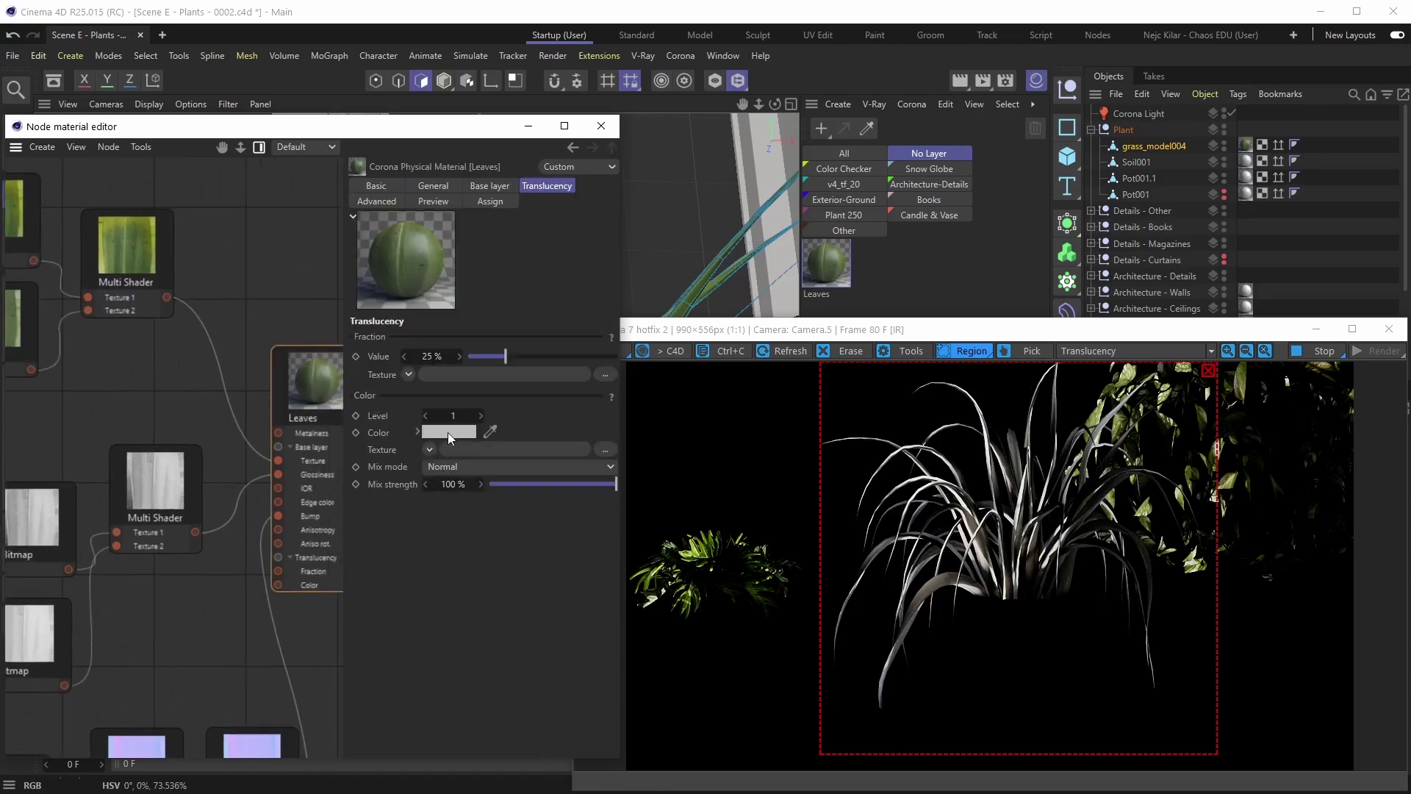
middle_drag(302, 434, 363, 438)
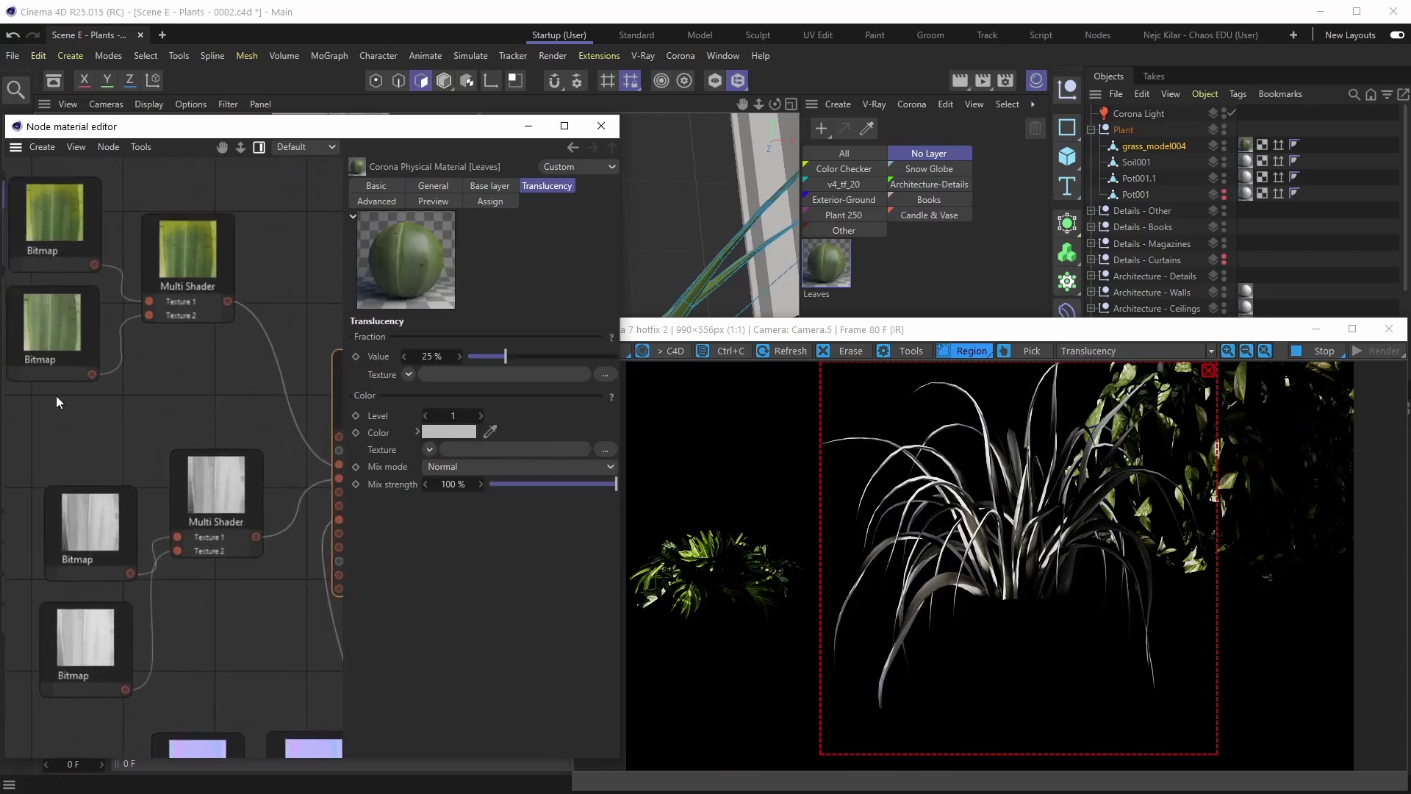
drag(44, 399, 179, 214)
drag(233, 253, 143, 227)
click(143, 228)
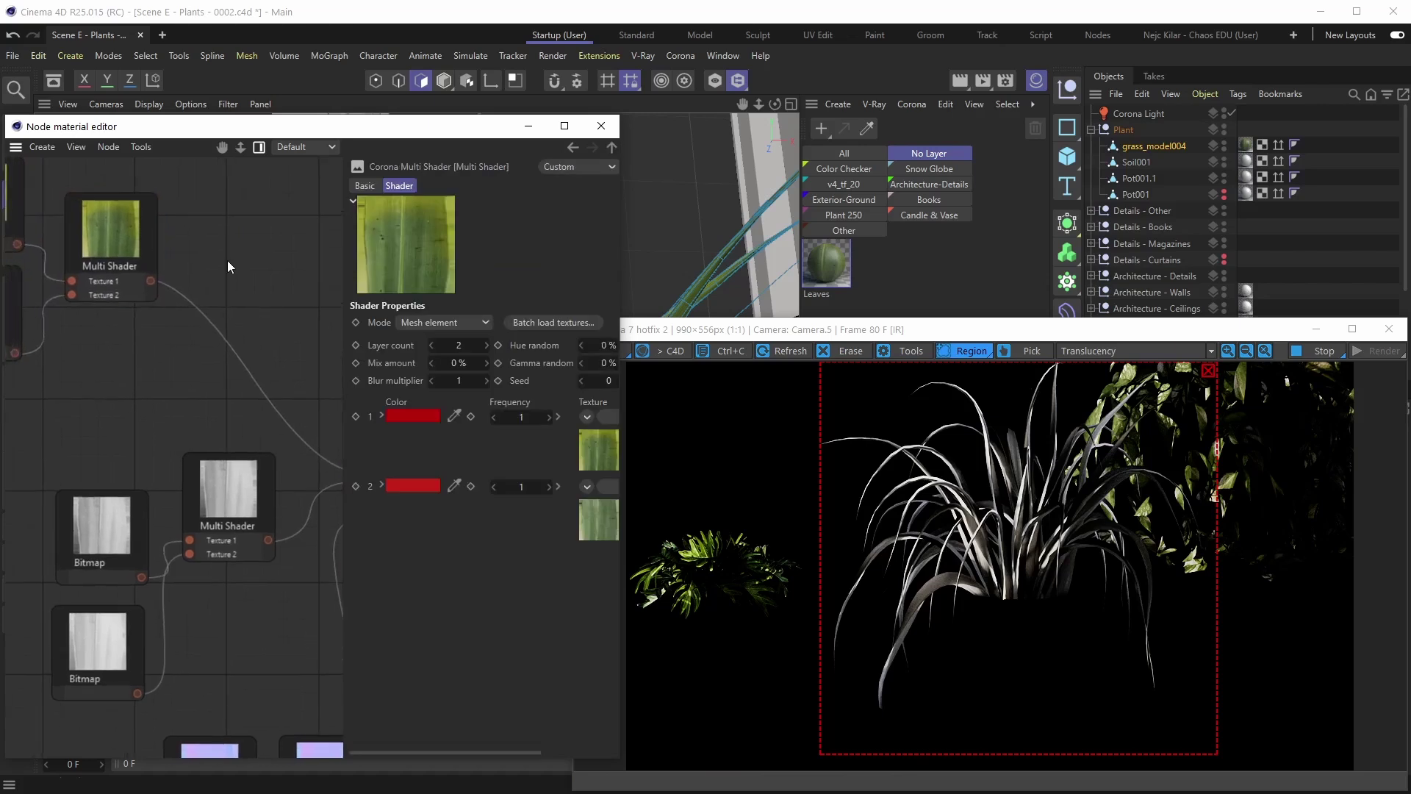
Step: Add a Corona Color Correct shader node beside the diffuse Multi Shader
right_click(196, 336)
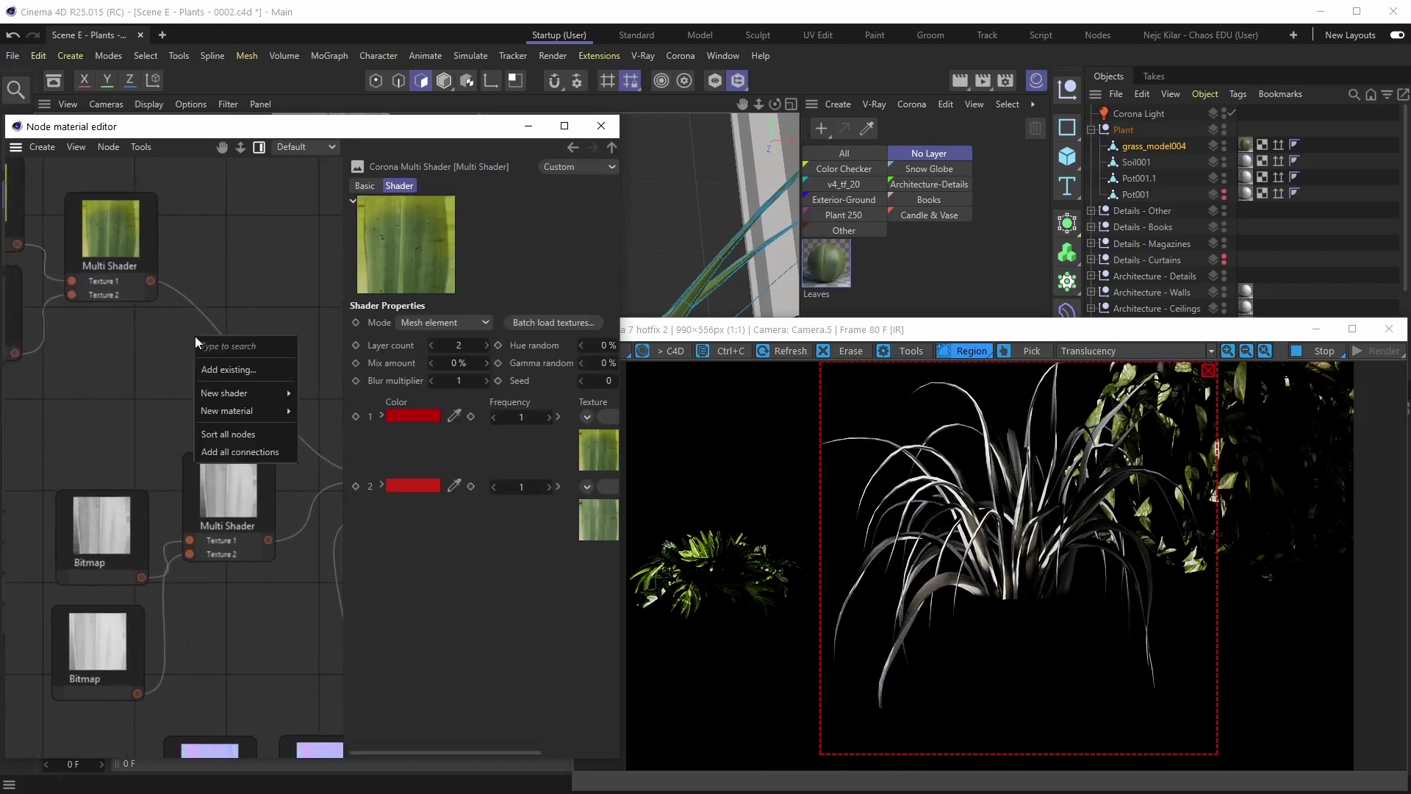
click(228, 227)
click(125, 236)
right_click(219, 235)
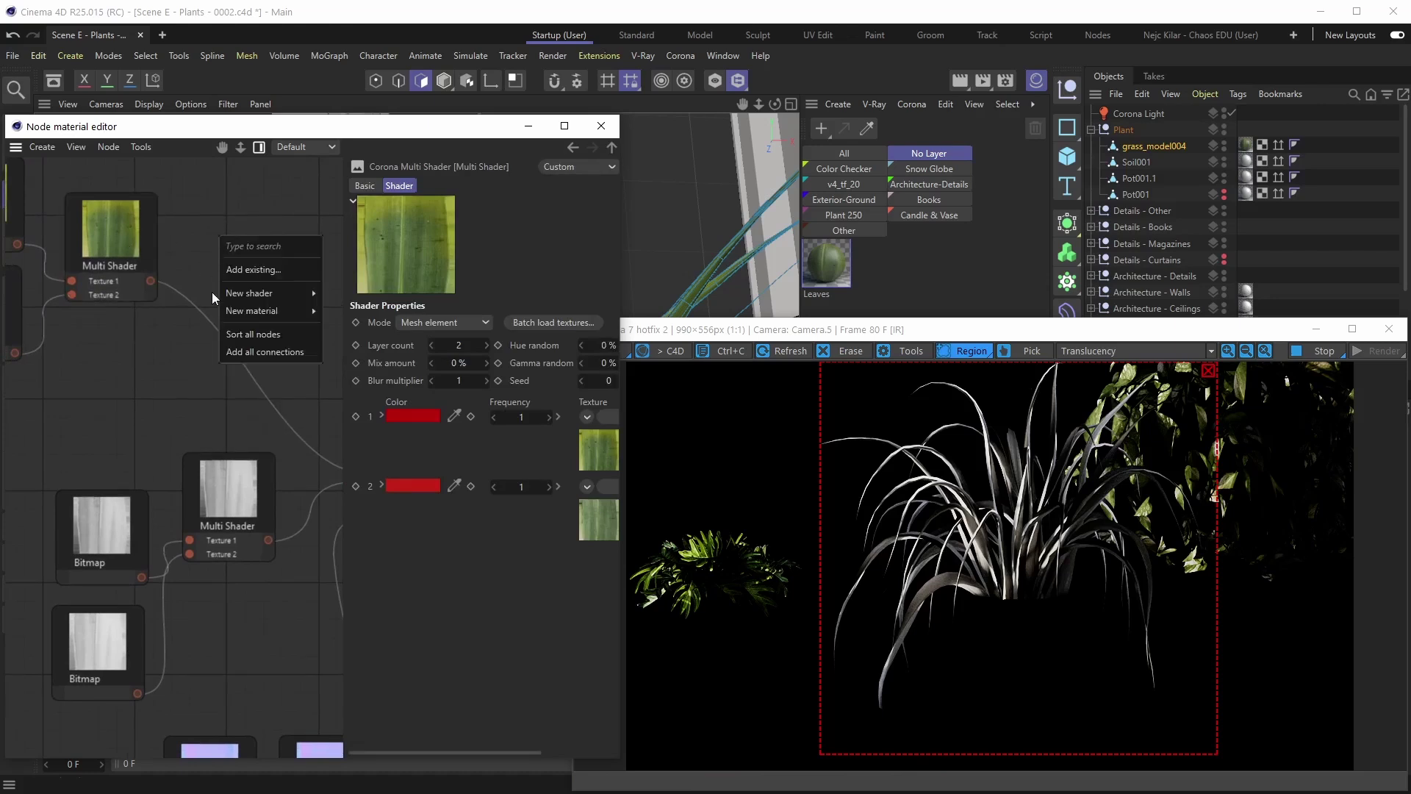
mouse_move(242, 293)
mouse_move(404, 523)
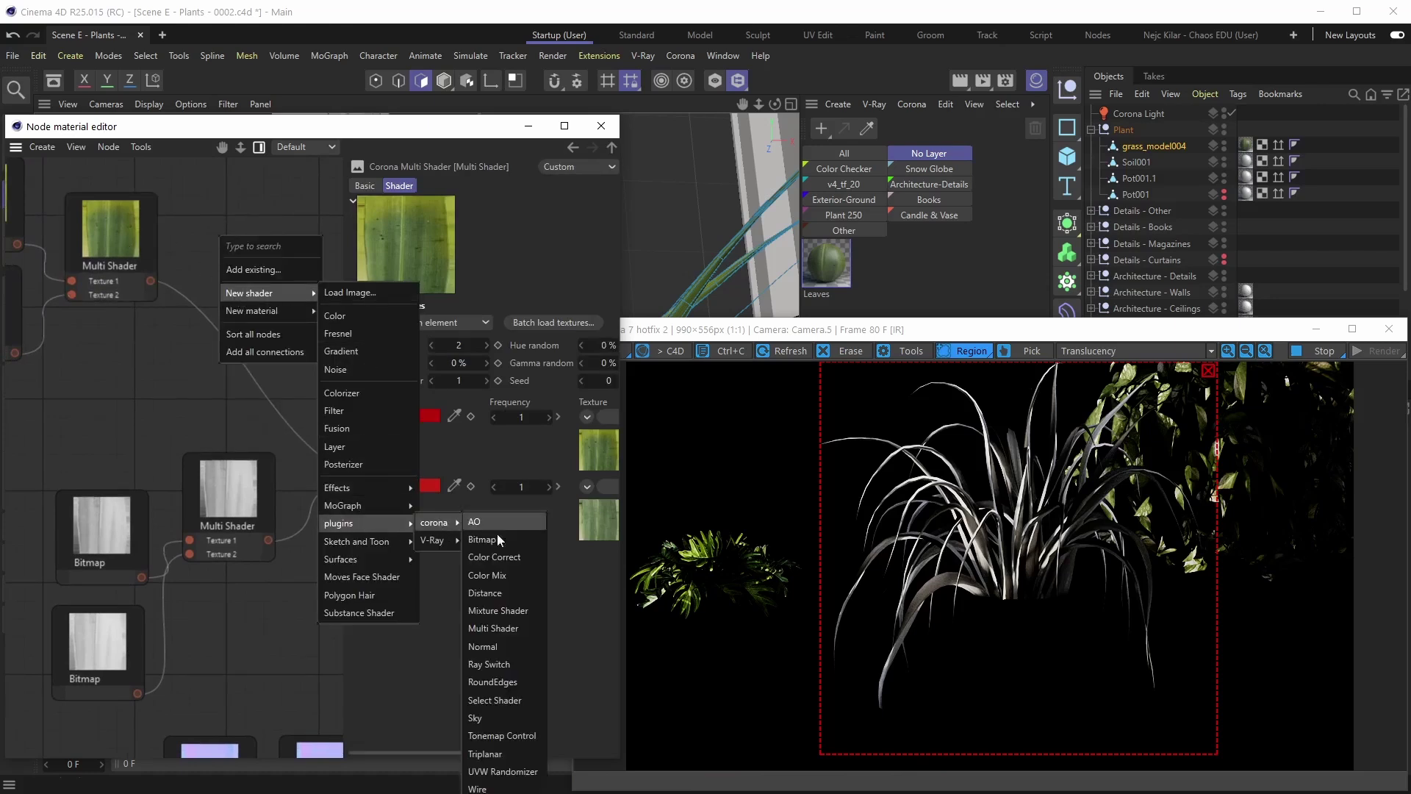
click(503, 560)
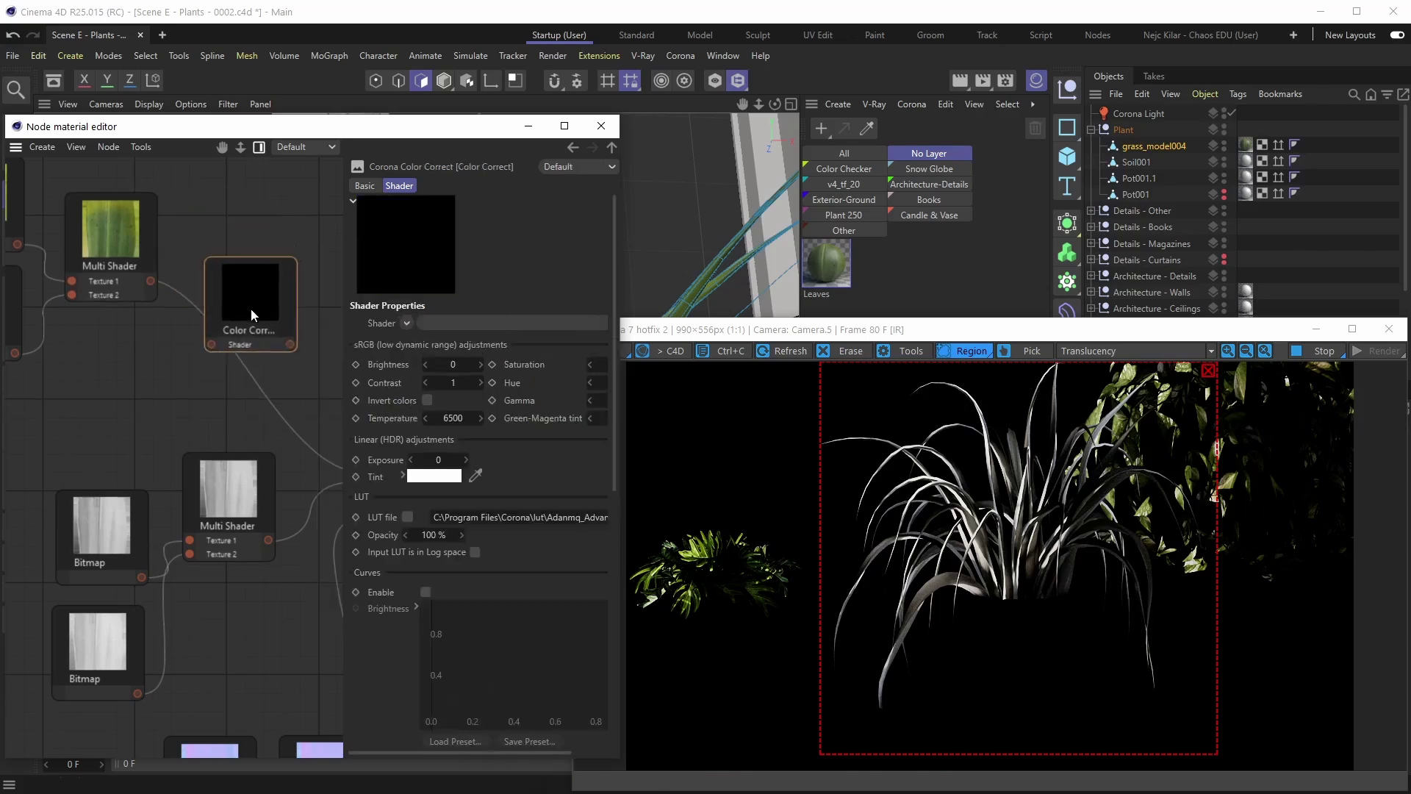
Step: Connect the diffuse Multi Shader output to the Shader input of the Color Correct node and reposition that node
middle_drag(227, 350, 296, 356)
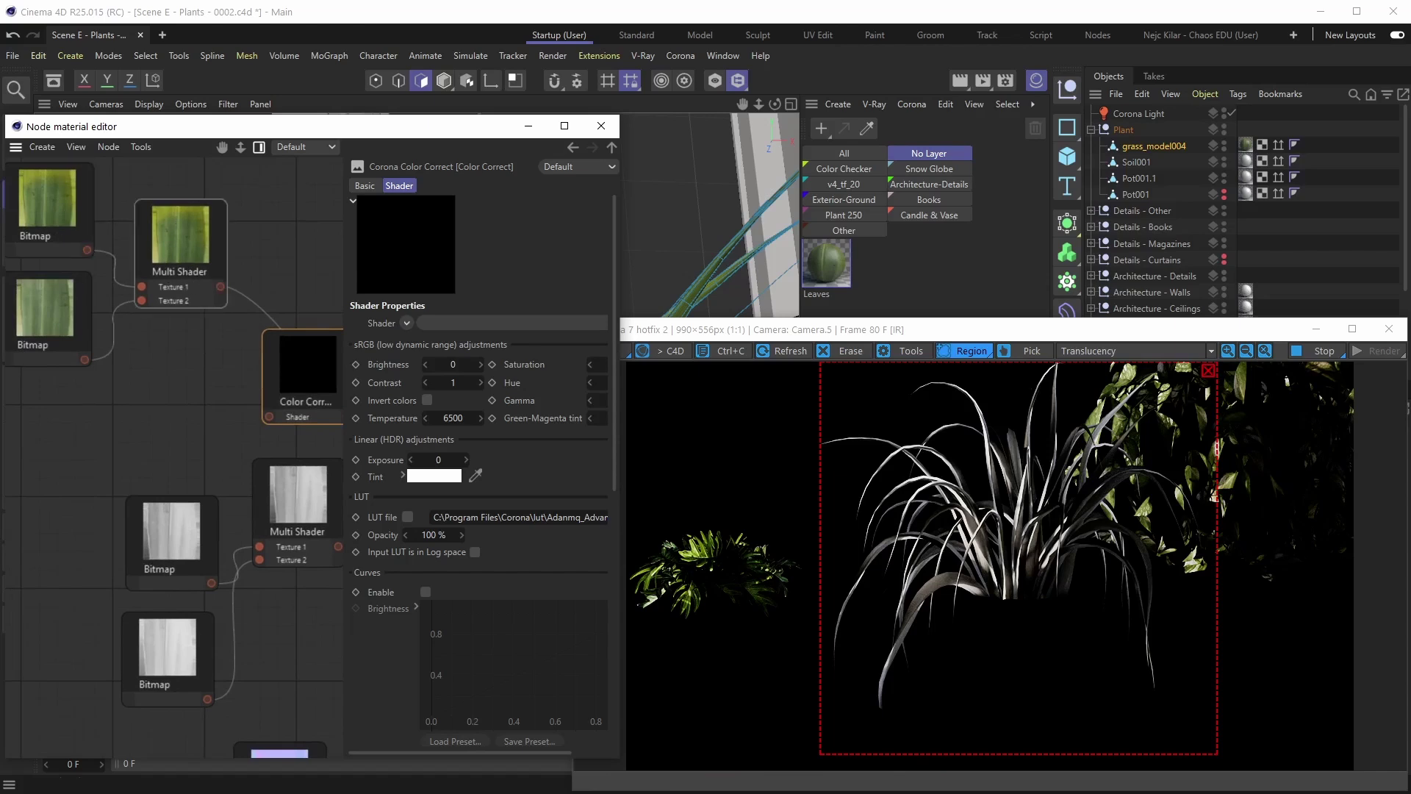
middle_drag(192, 275, 138, 265)
drag(185, 286, 232, 421)
middle_drag(273, 381, 198, 365)
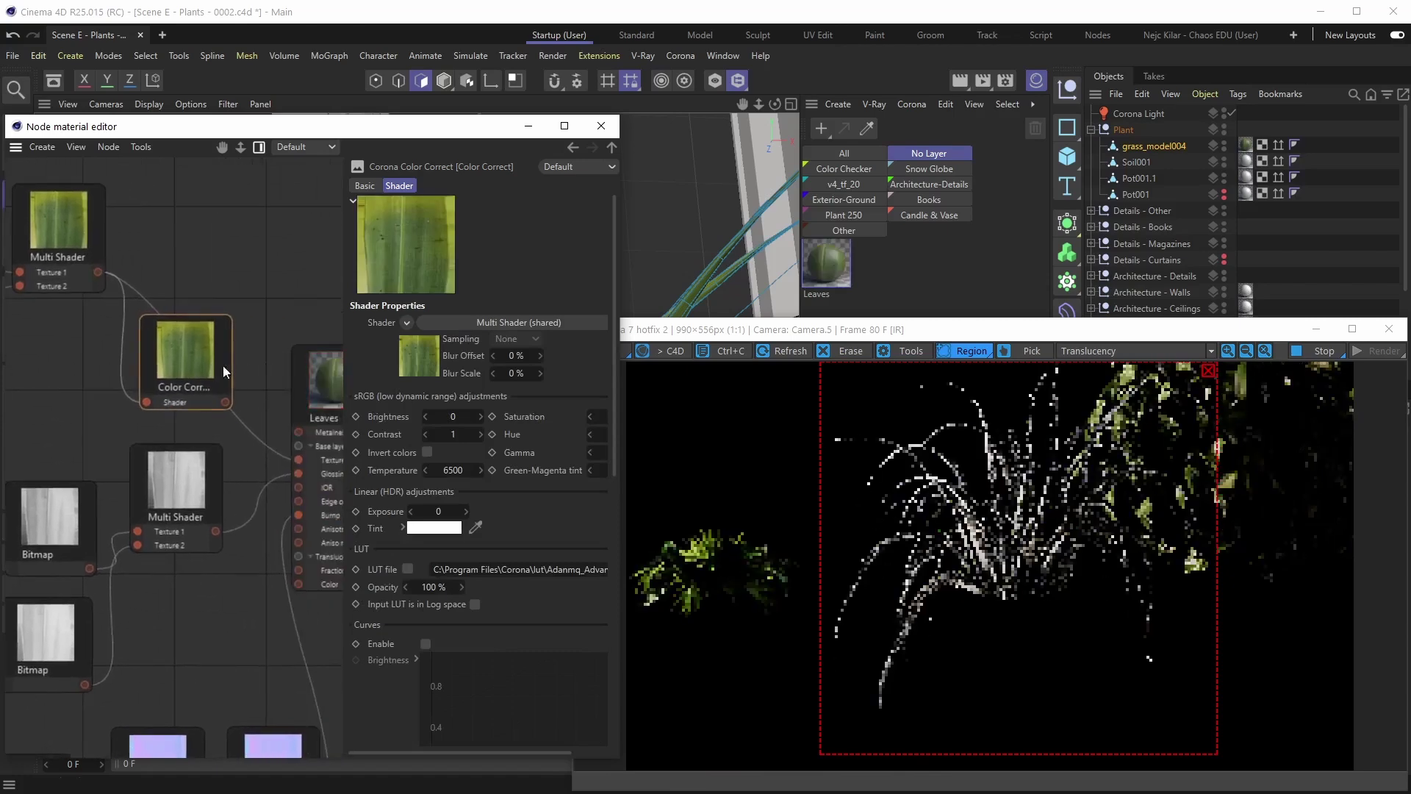
drag(198, 366, 196, 385)
Step: Set the Temperature of the Color Correct shader to 10000
click(454, 470)
drag(461, 473, 416, 476)
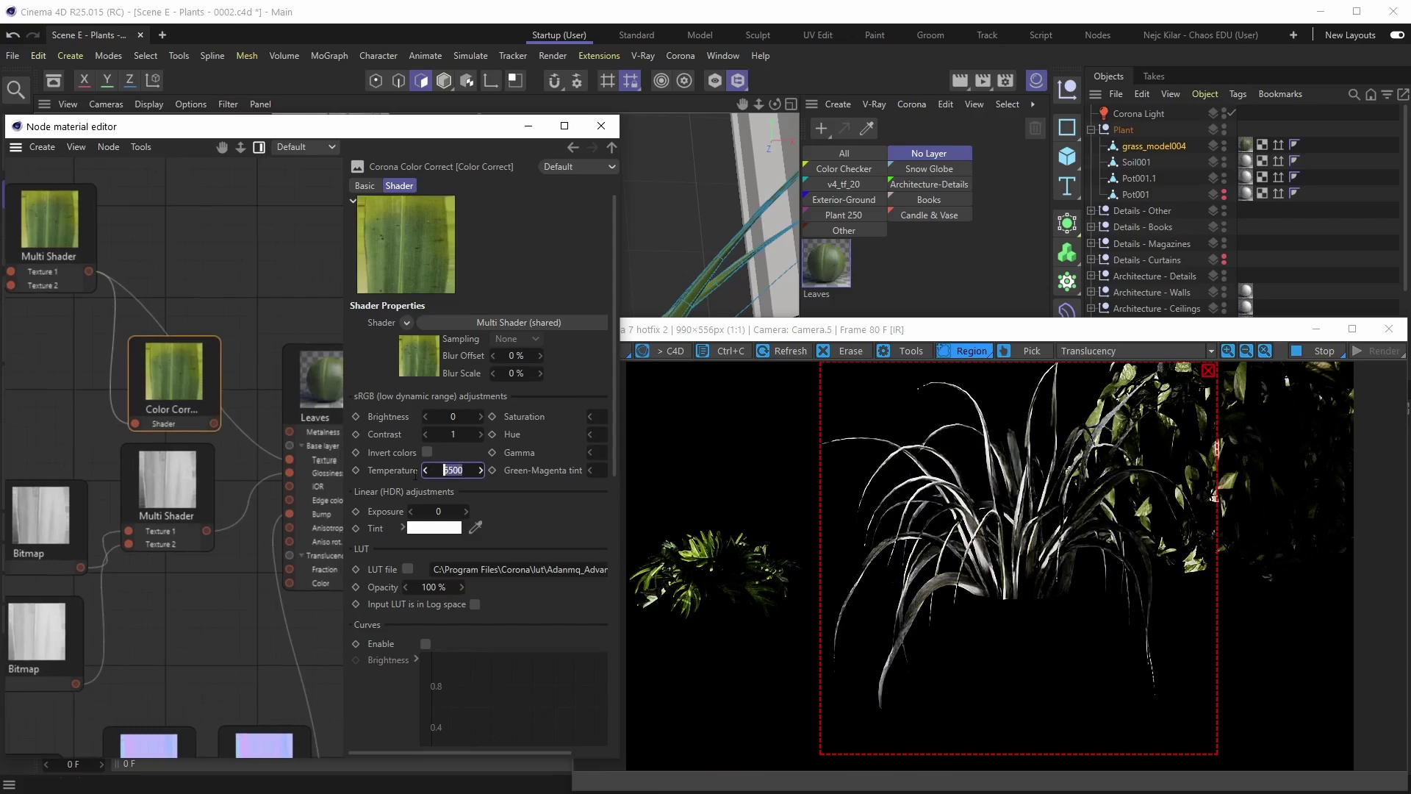
text(10000)
key(Return)
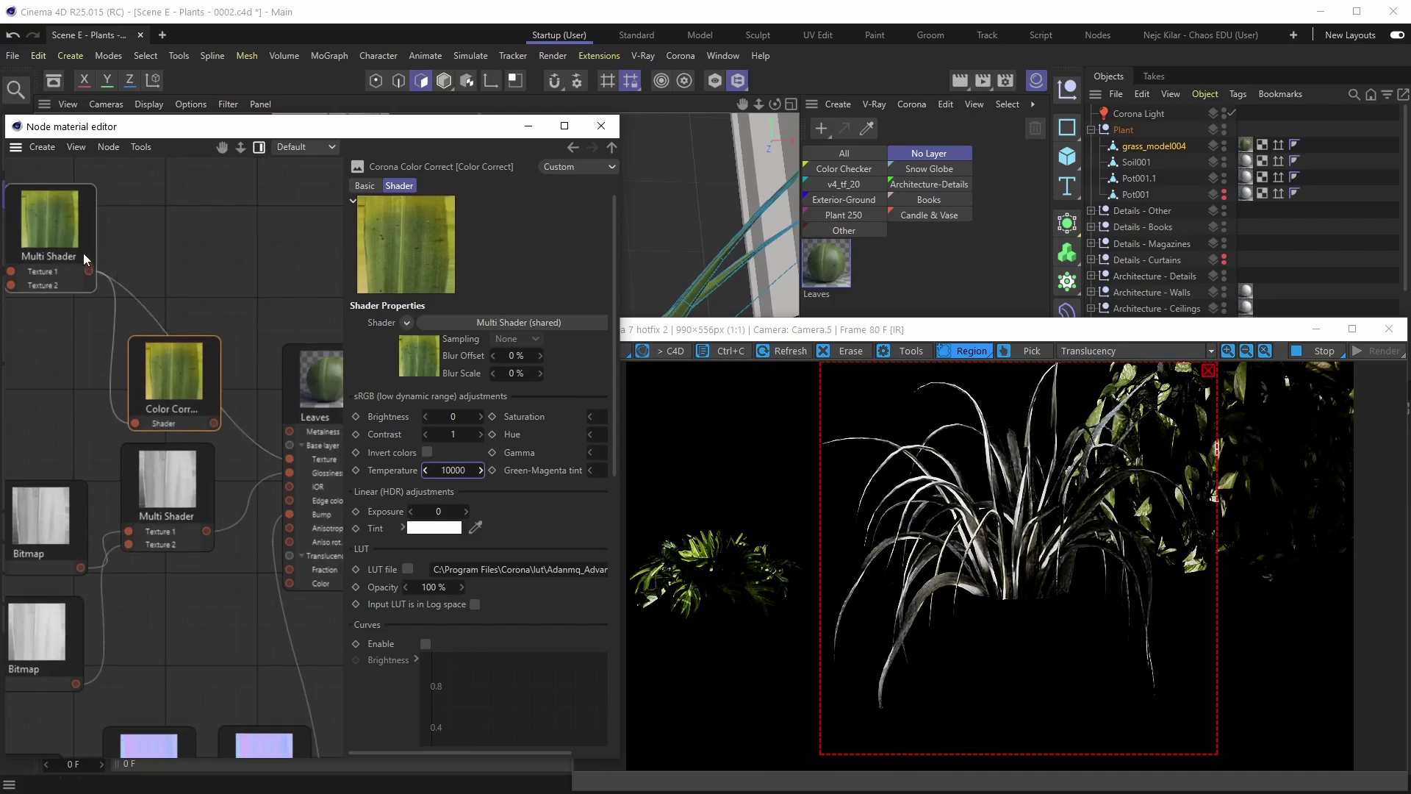
Step: Connect the Color Correct node to the translucency Color input of the Leaves material and show the material's translucency settings
middle_drag(82, 255, 131, 269)
drag(213, 364, 193, 261)
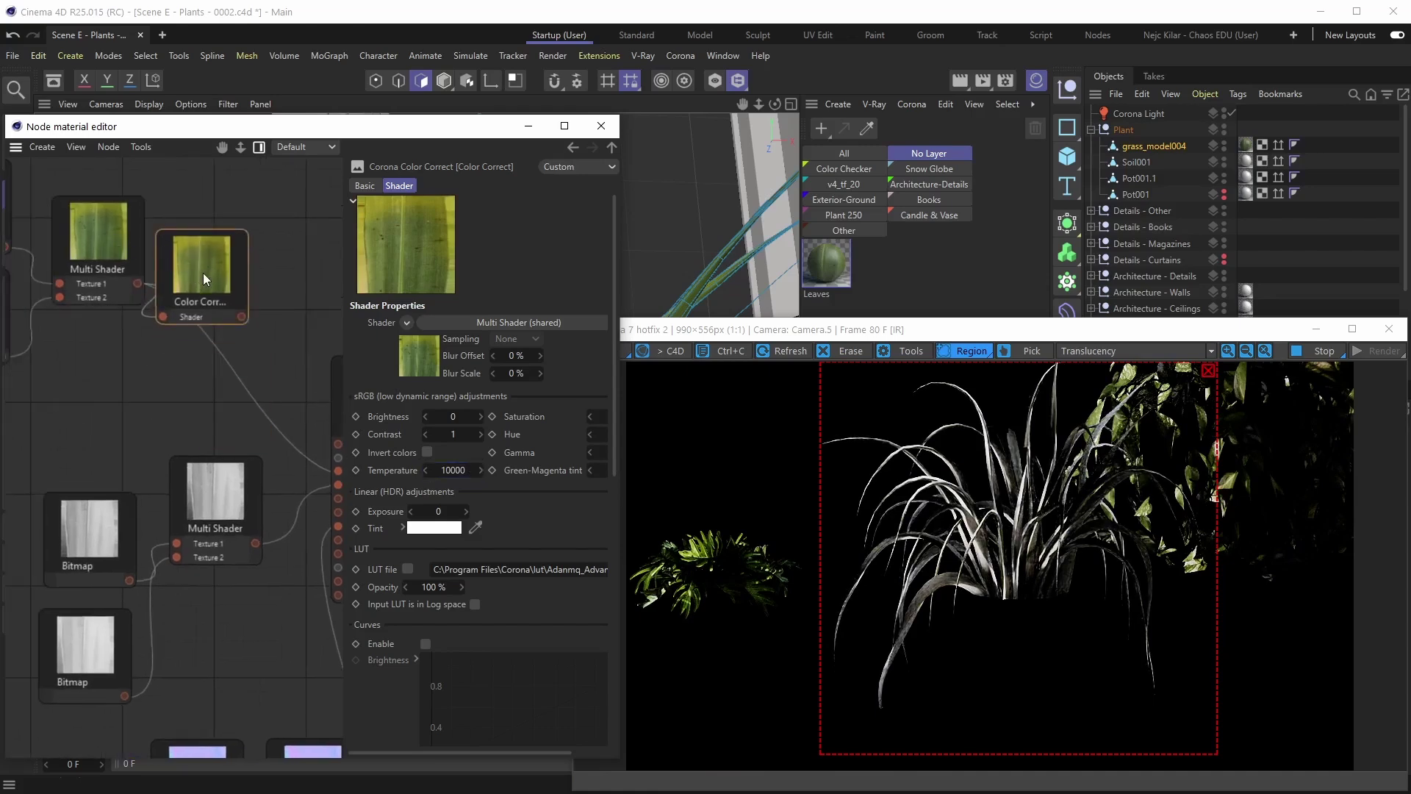
drag(202, 267, 214, 372)
middle_drag(213, 375, 133, 346)
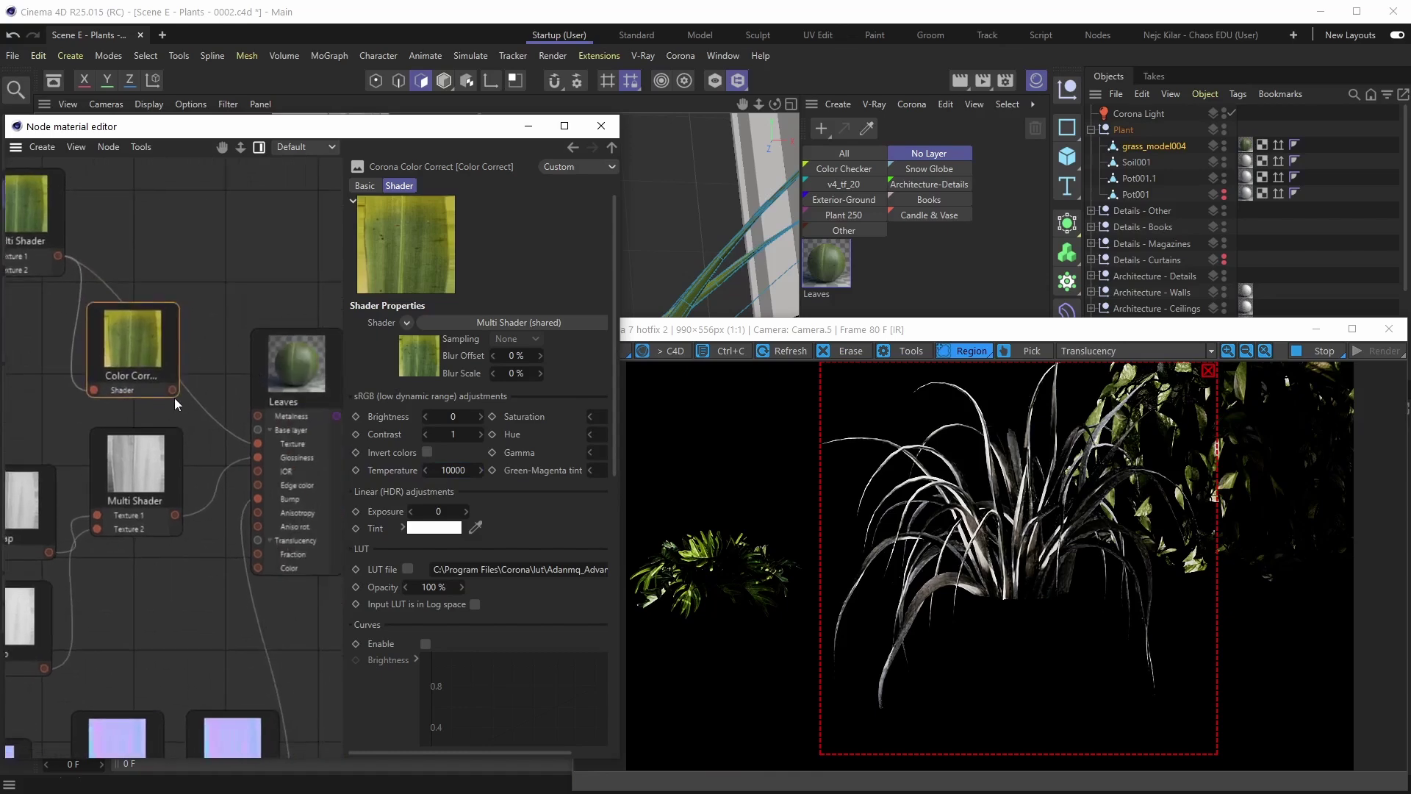
drag(224, 500, 258, 571)
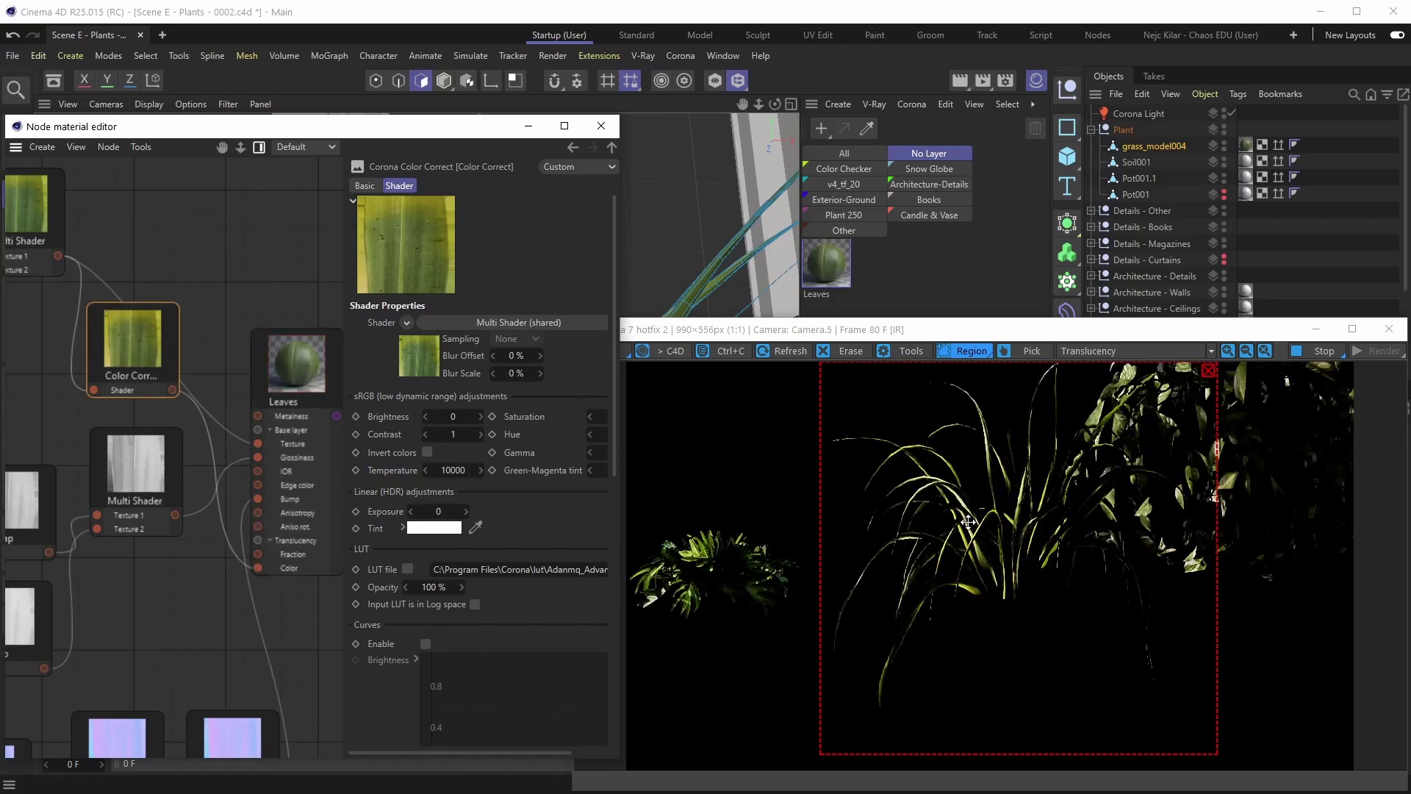
click(269, 354)
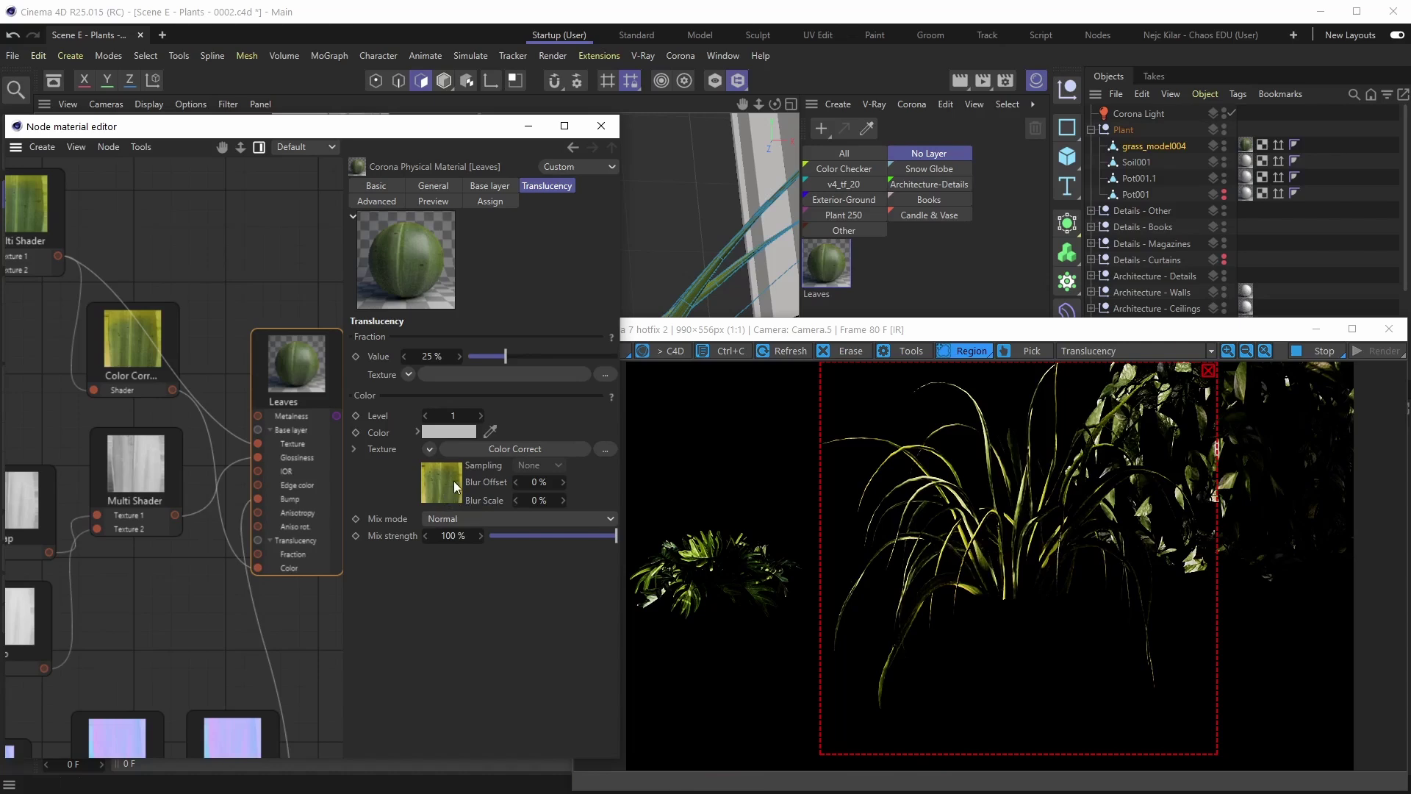
click(452, 483)
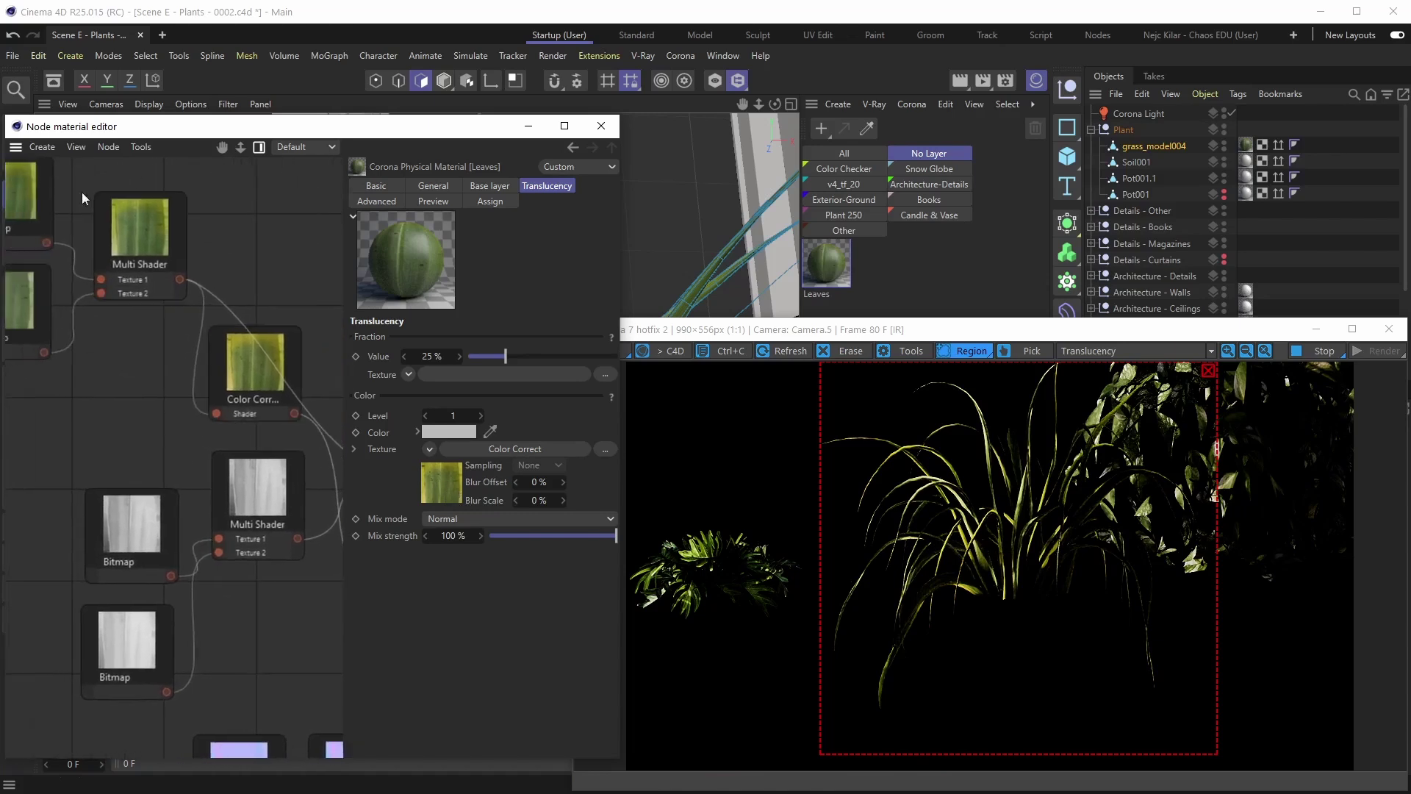
middle_drag(177, 263, 84, 227)
middle_drag(269, 317, 274, 319)
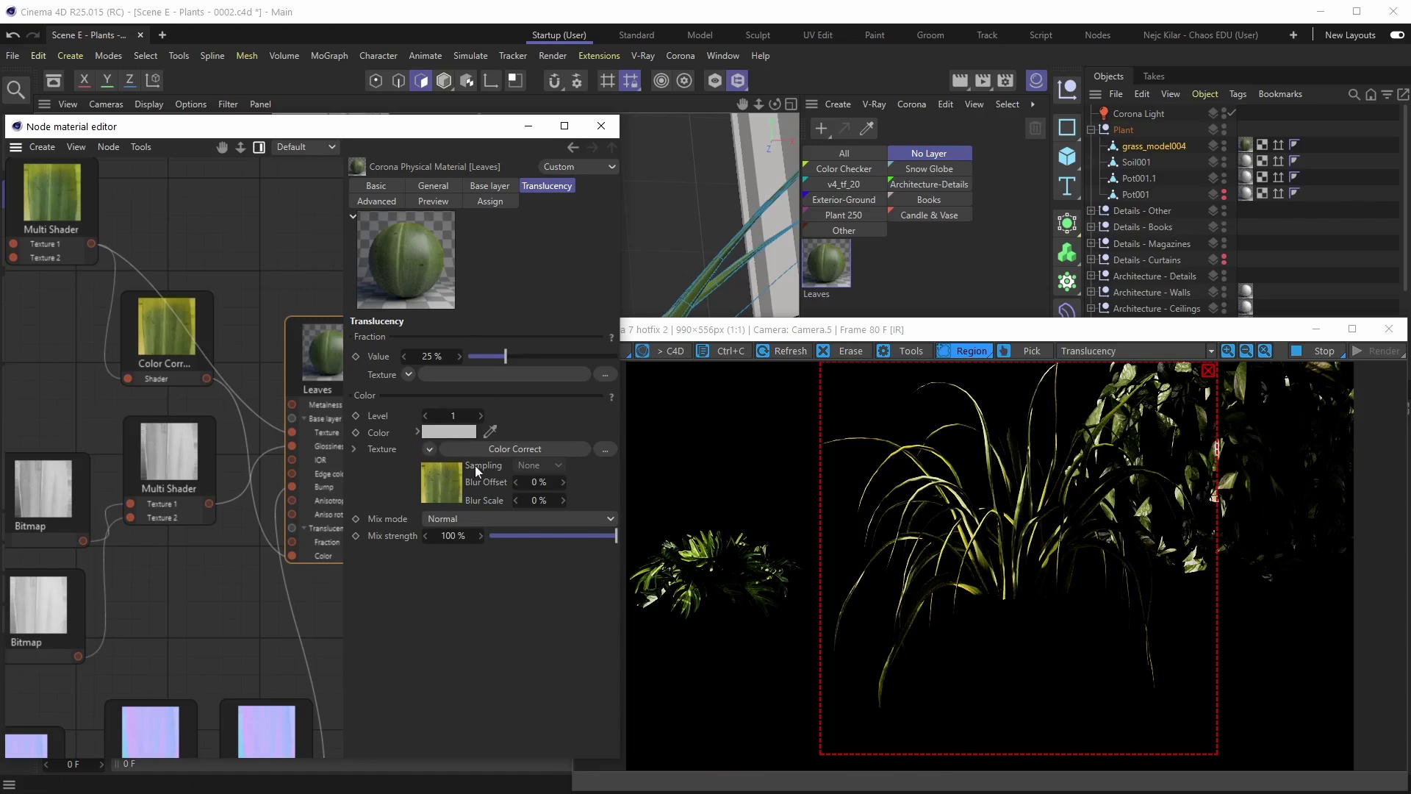
middle_drag(188, 374, 288, 402)
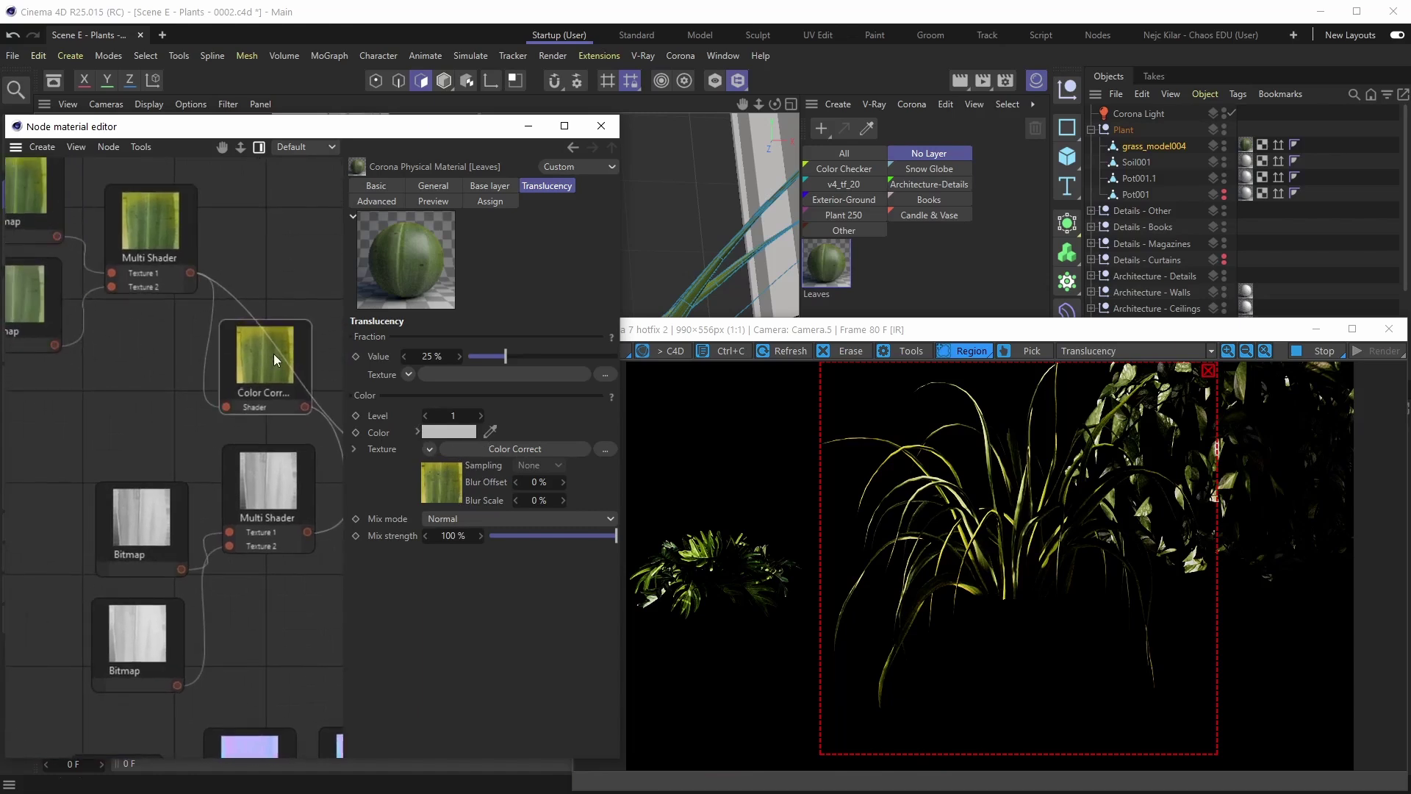
middle_drag(281, 354, 206, 346)
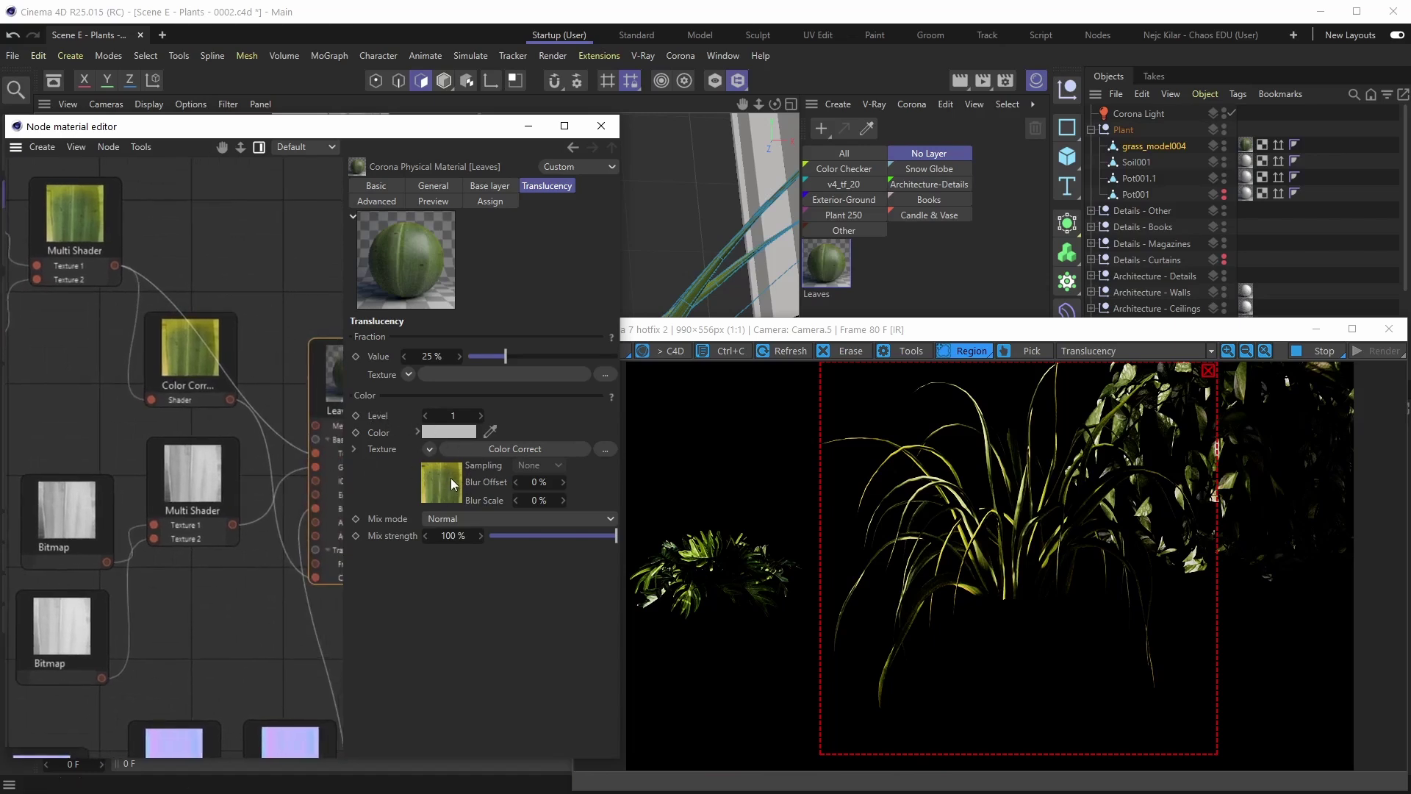
mouse_move(161, 352)
middle_down()
mouse_move(270, 376)
mouse_move(239, 337)
mouse_move(140, 339)
middle_up()
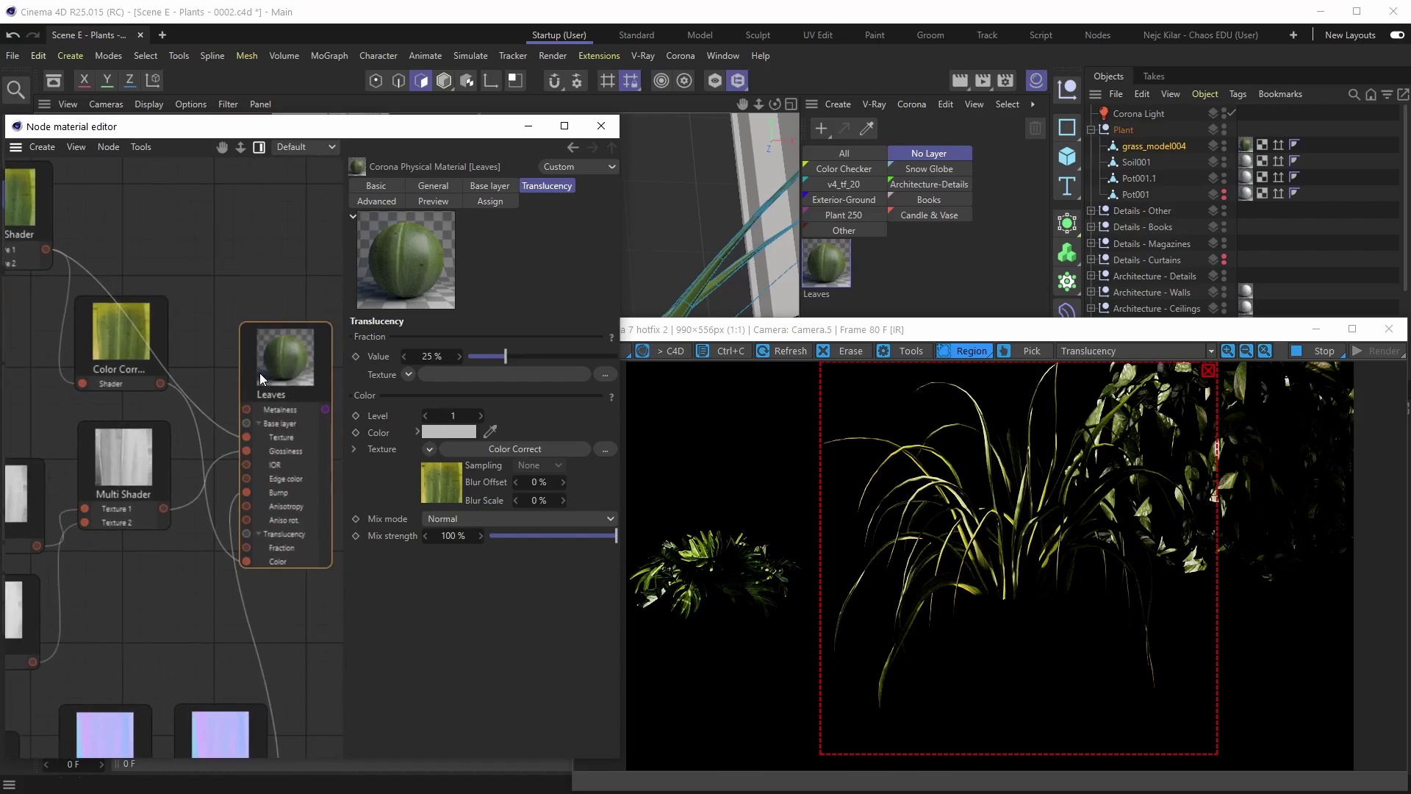
Step: Set the Temperature of the Color Correct shader to 9000, and reduce it further to 8000
click(112, 342)
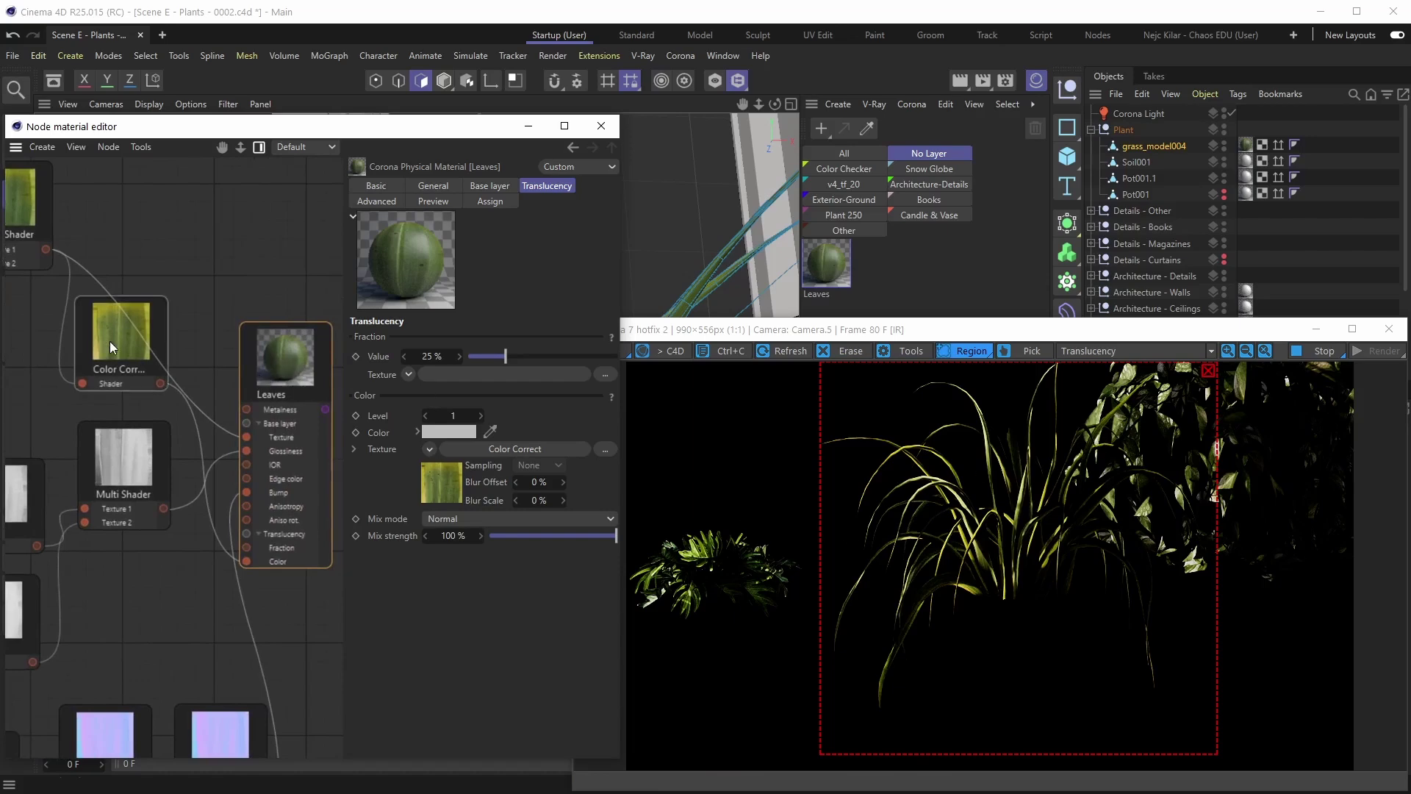
click(452, 471)
key(Home)
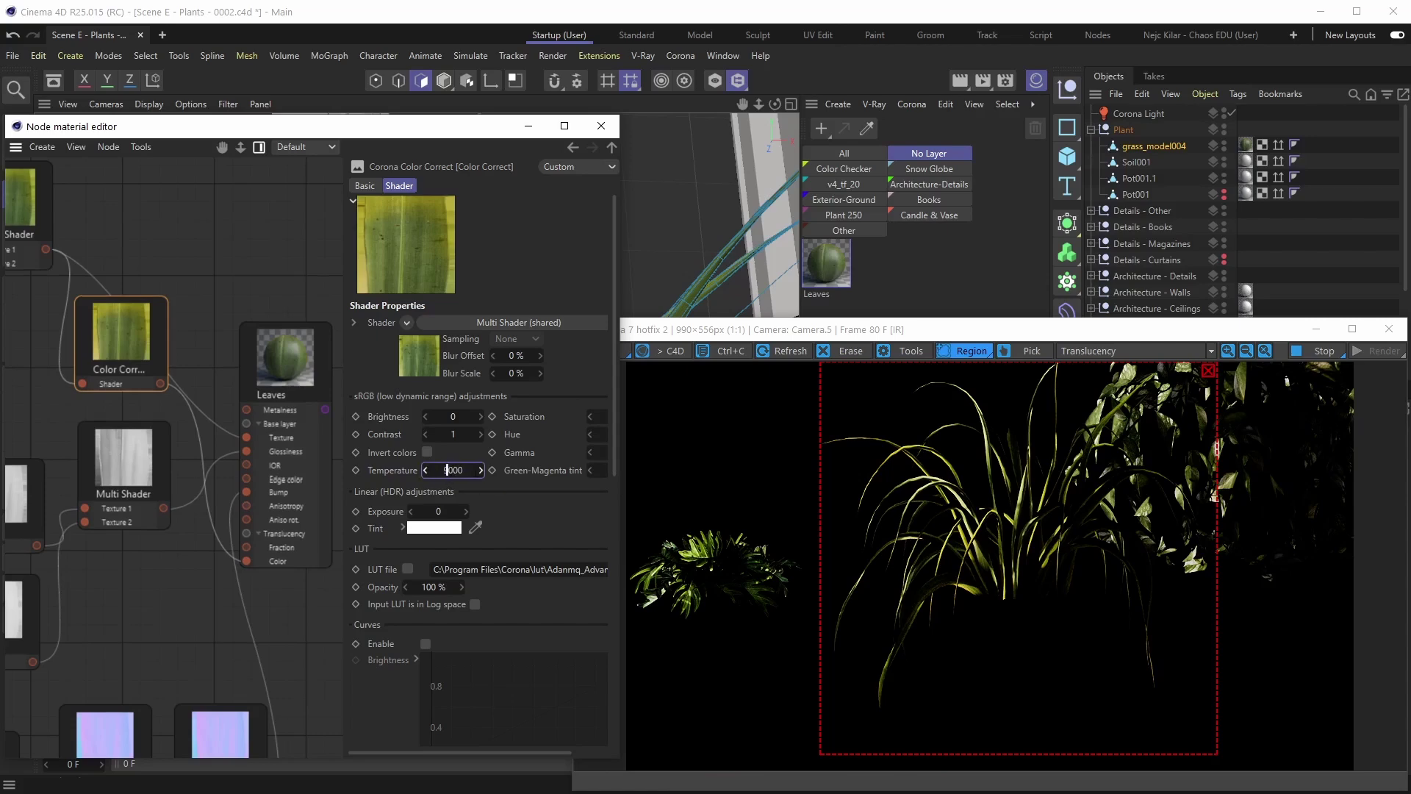
key(Return)
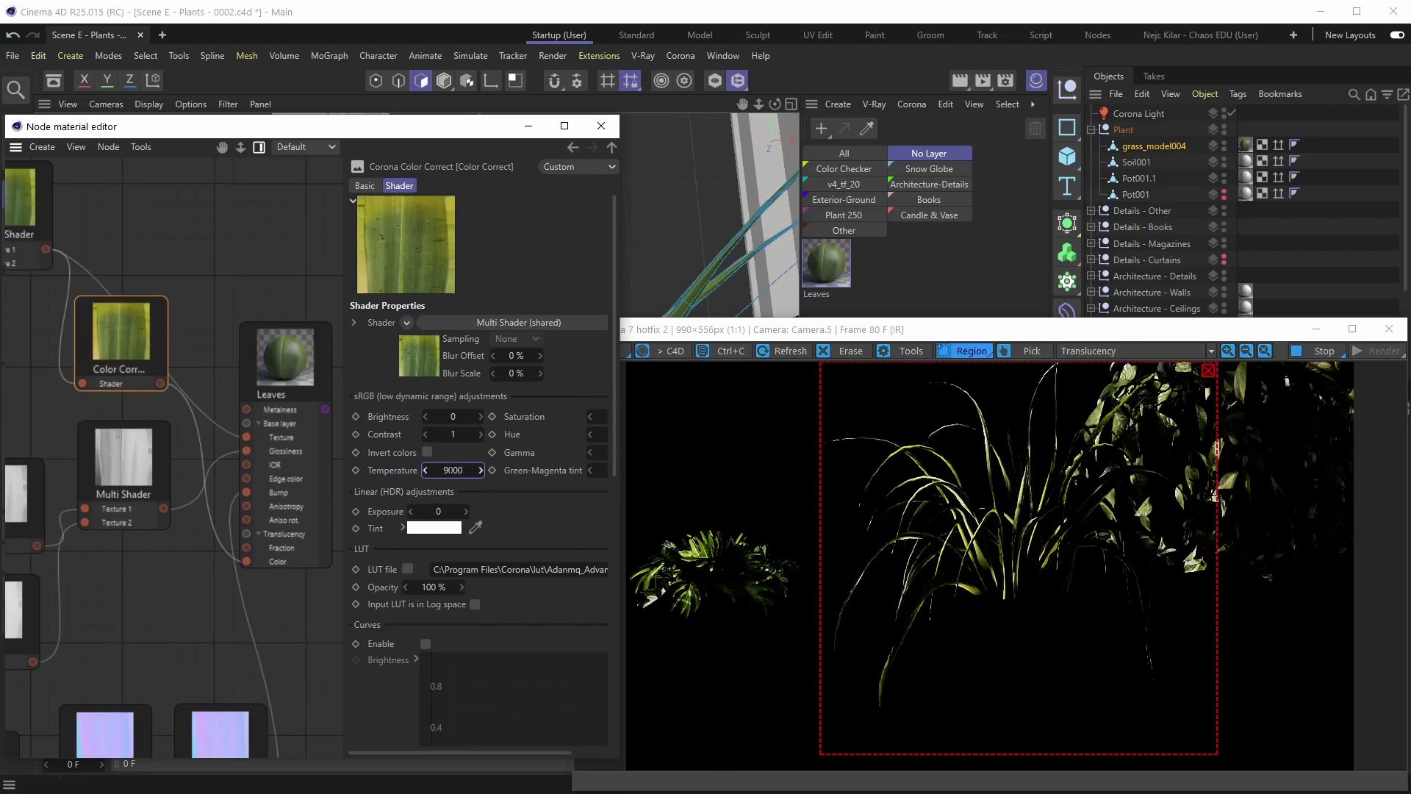
click(424, 470)
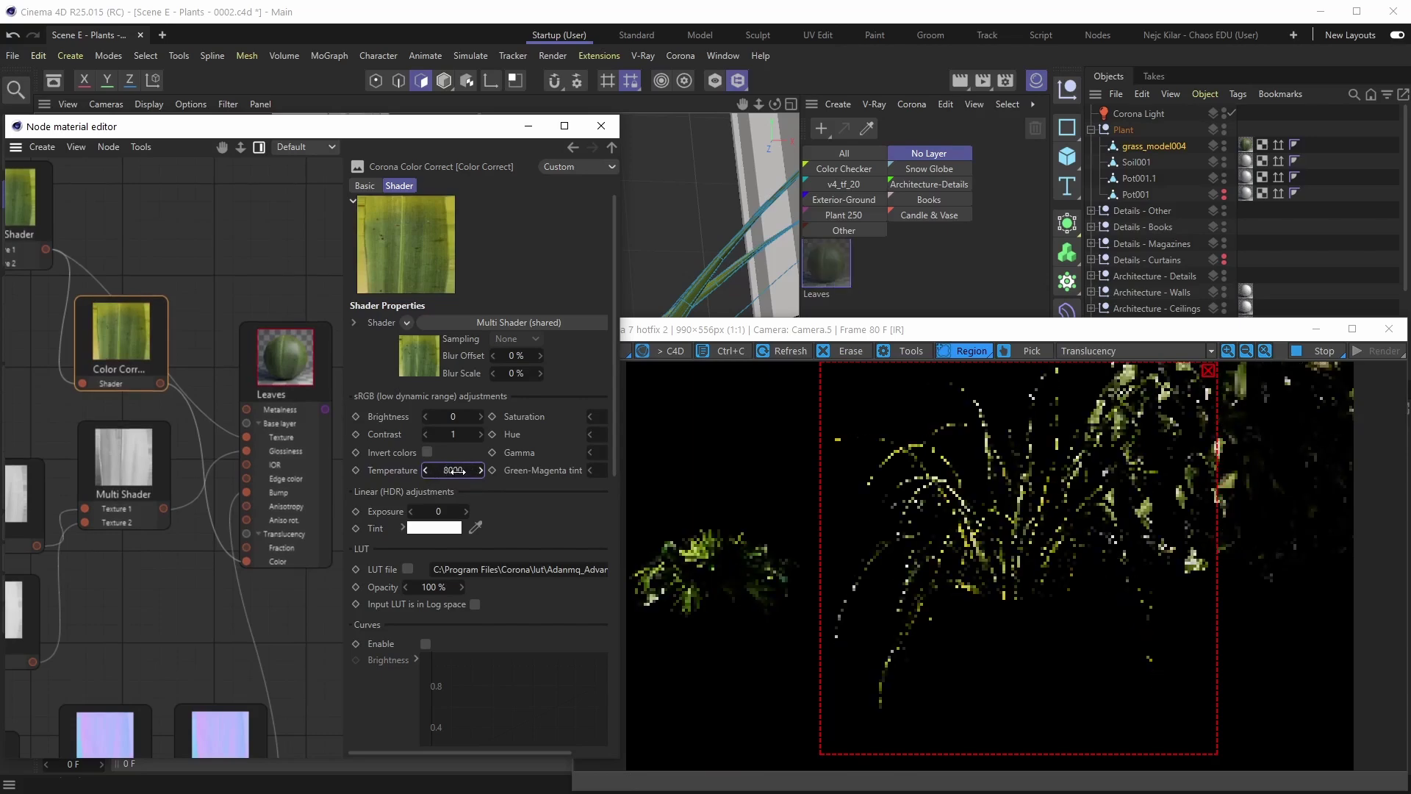
click(733, 475)
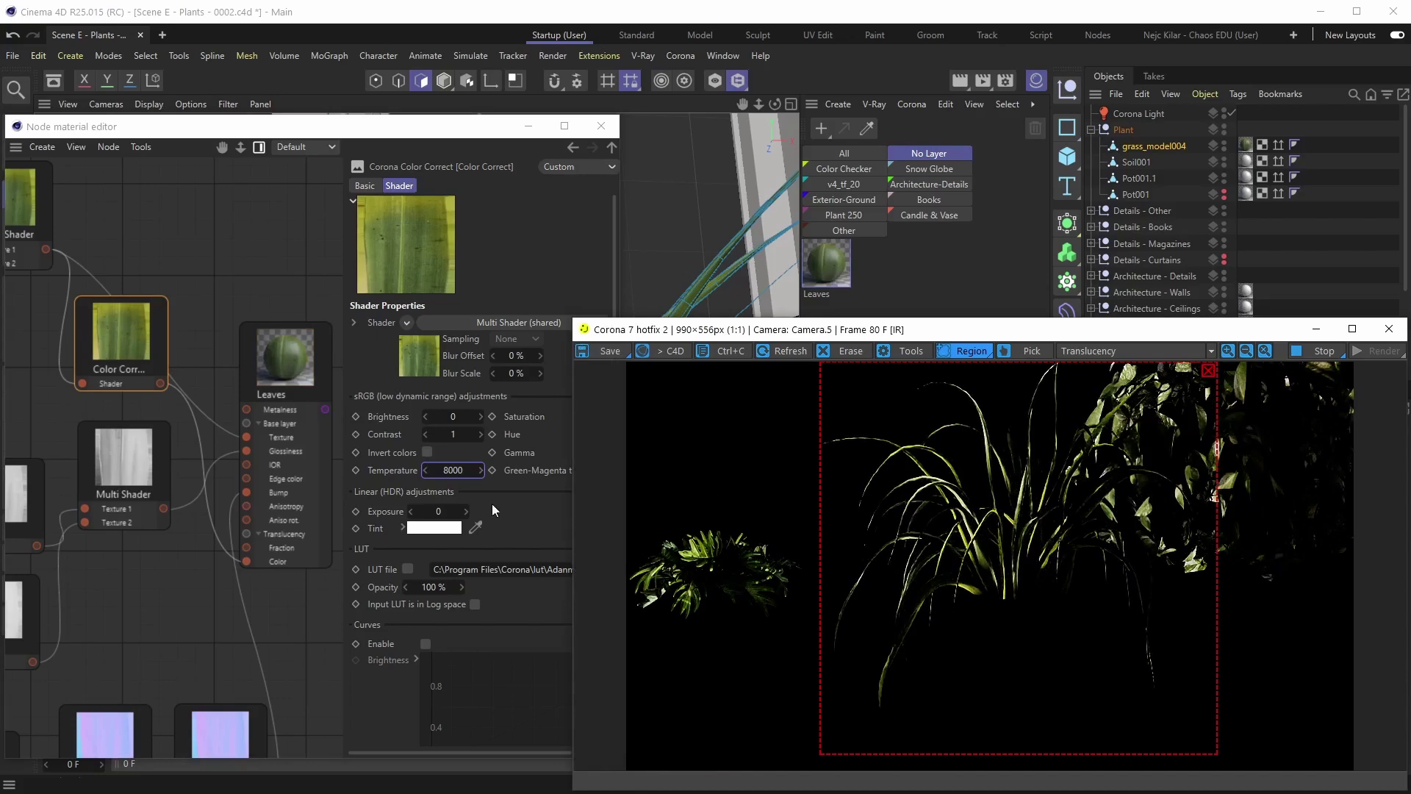
Step: Show the Leaves material's translucency settings and switch the interactive render display from the Translucency pass to BEAUTY
click(283, 376)
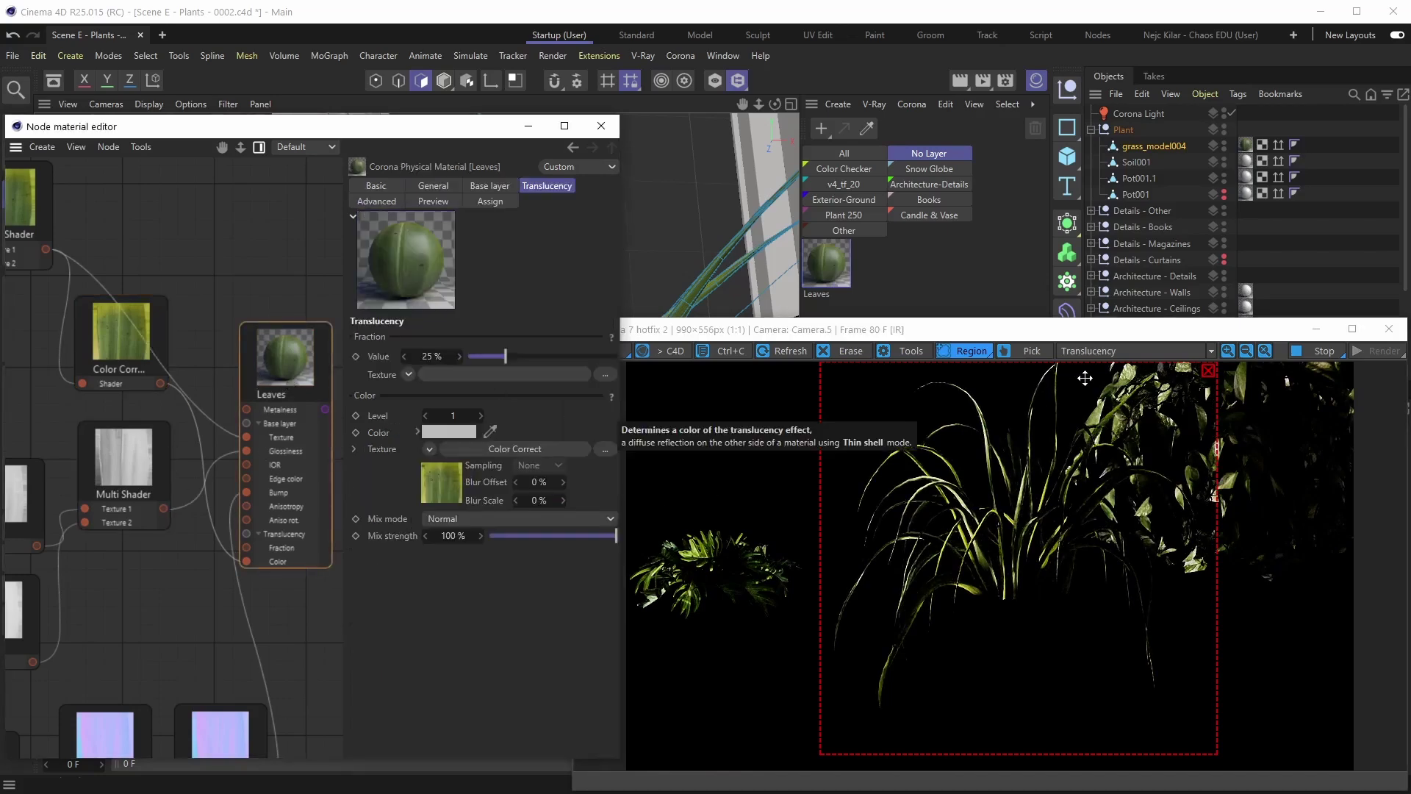
click(1106, 352)
click(1093, 367)
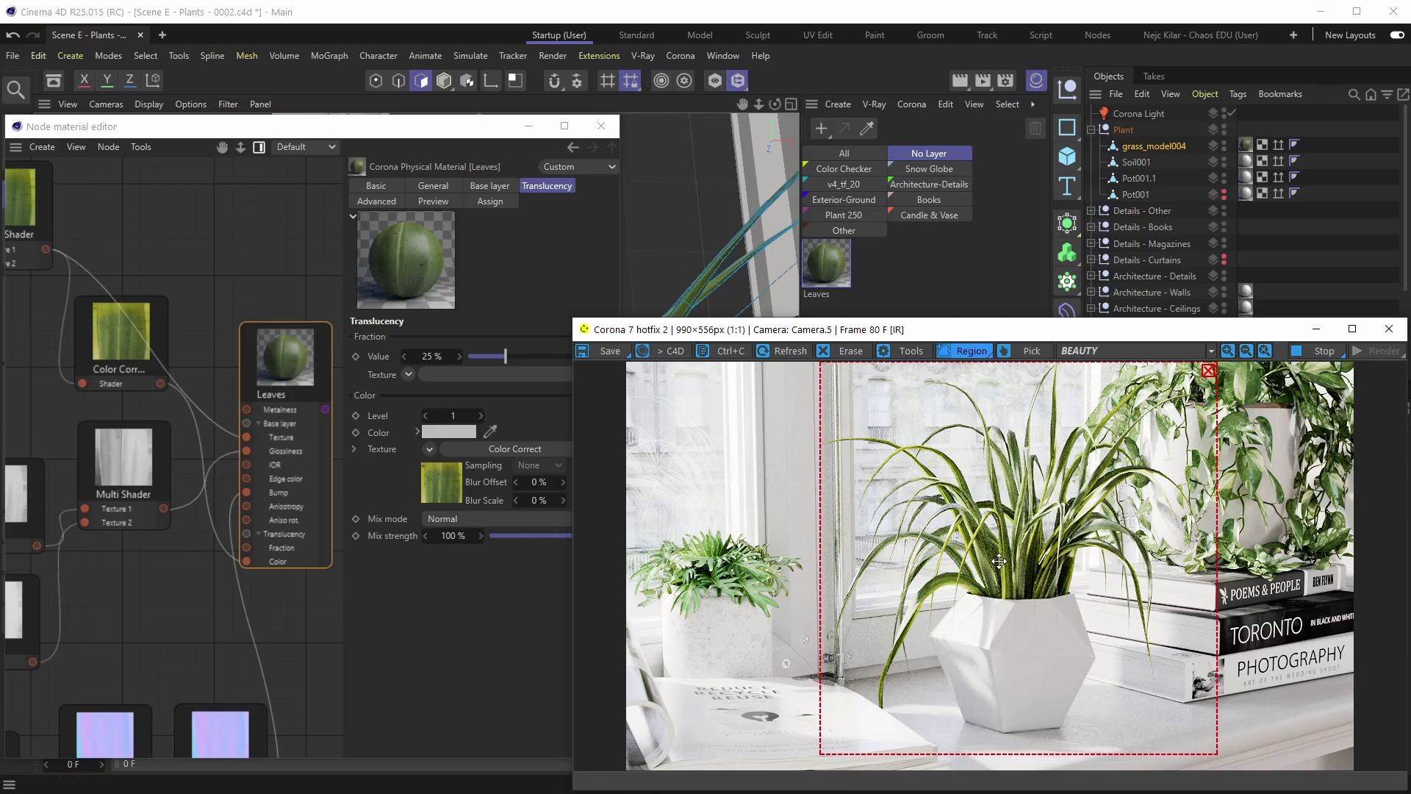
Step: Review the Leaves material's general, base layer, translucency and basic properties, including its diffuse, glossiness and bump textures
click(391, 187)
click(448, 190)
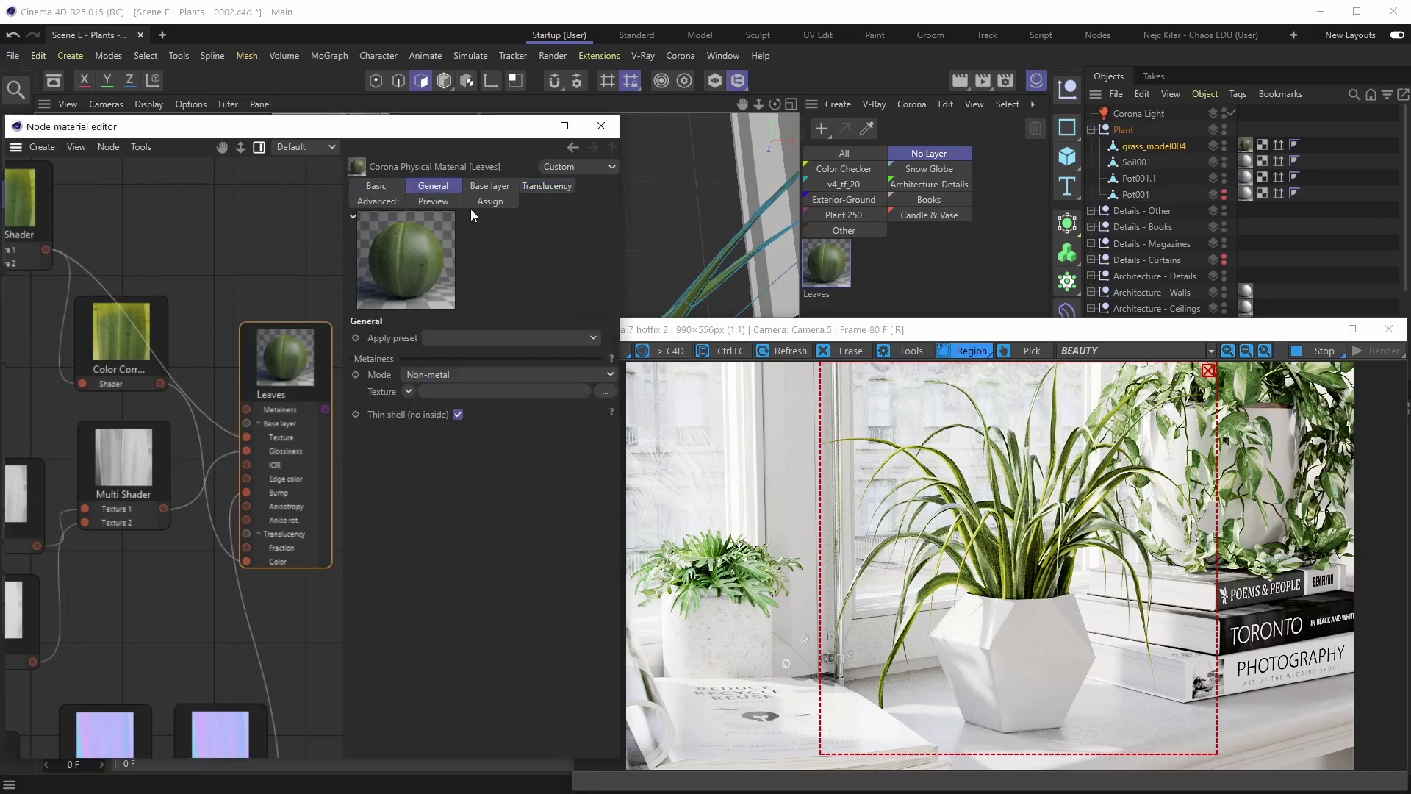
click(550, 187)
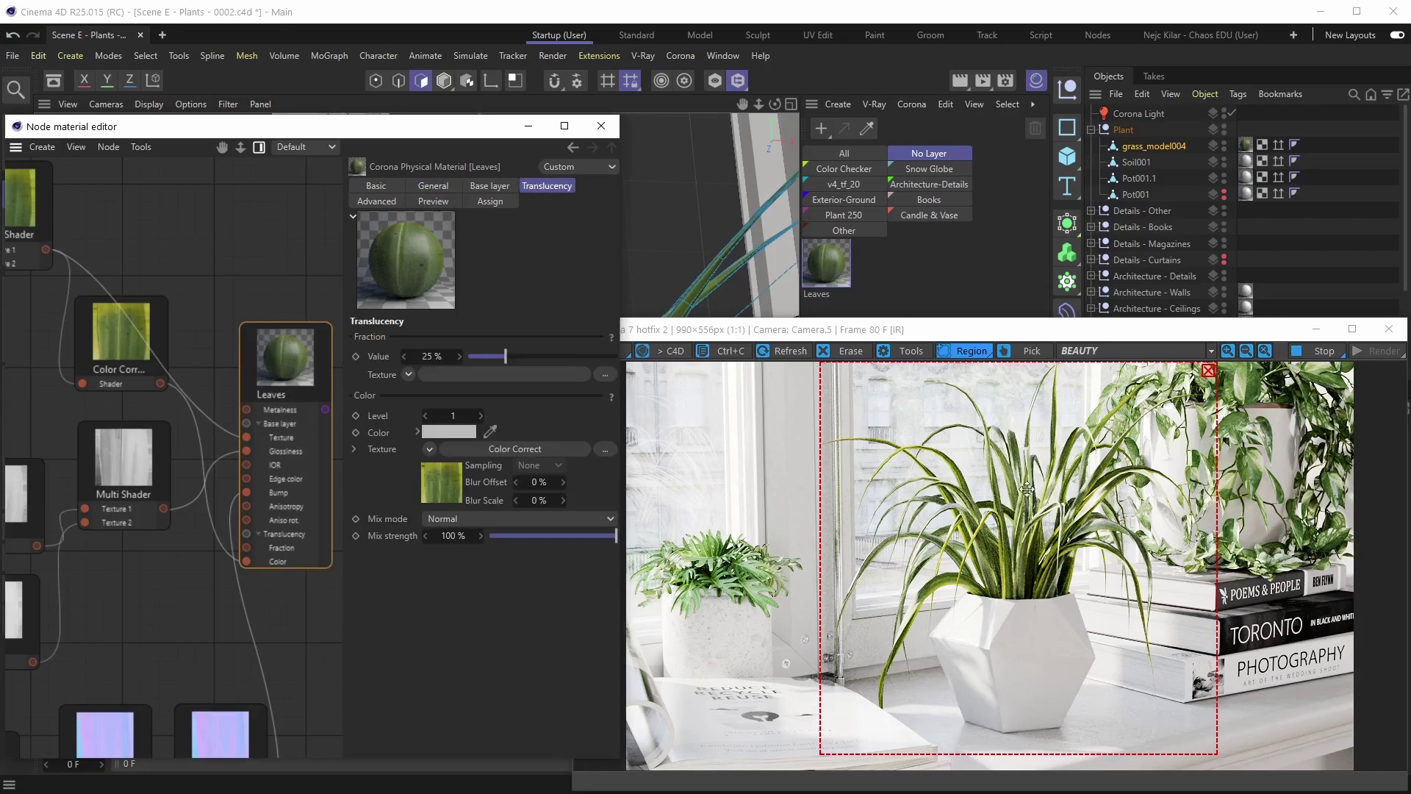
click(497, 188)
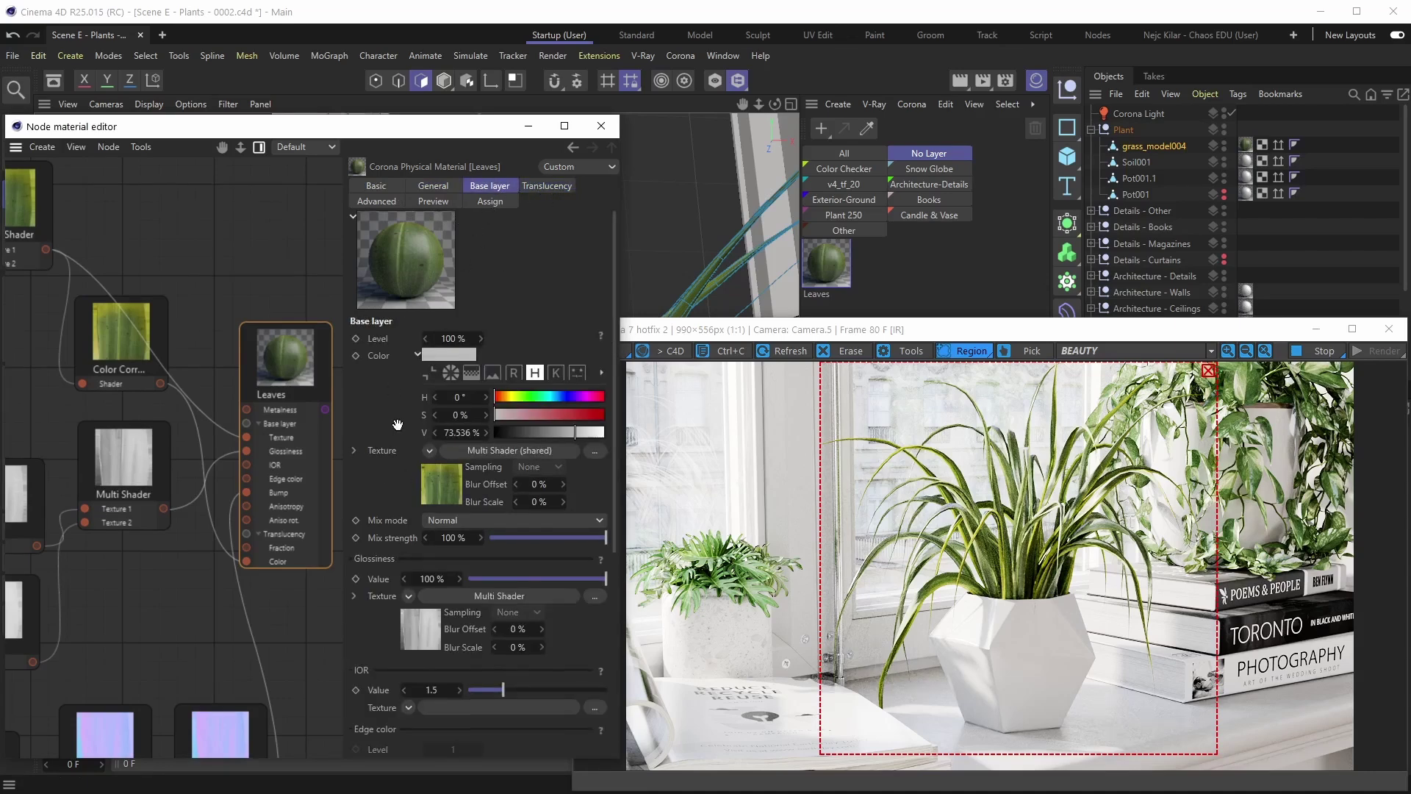
scroll(397, 426, down, 5)
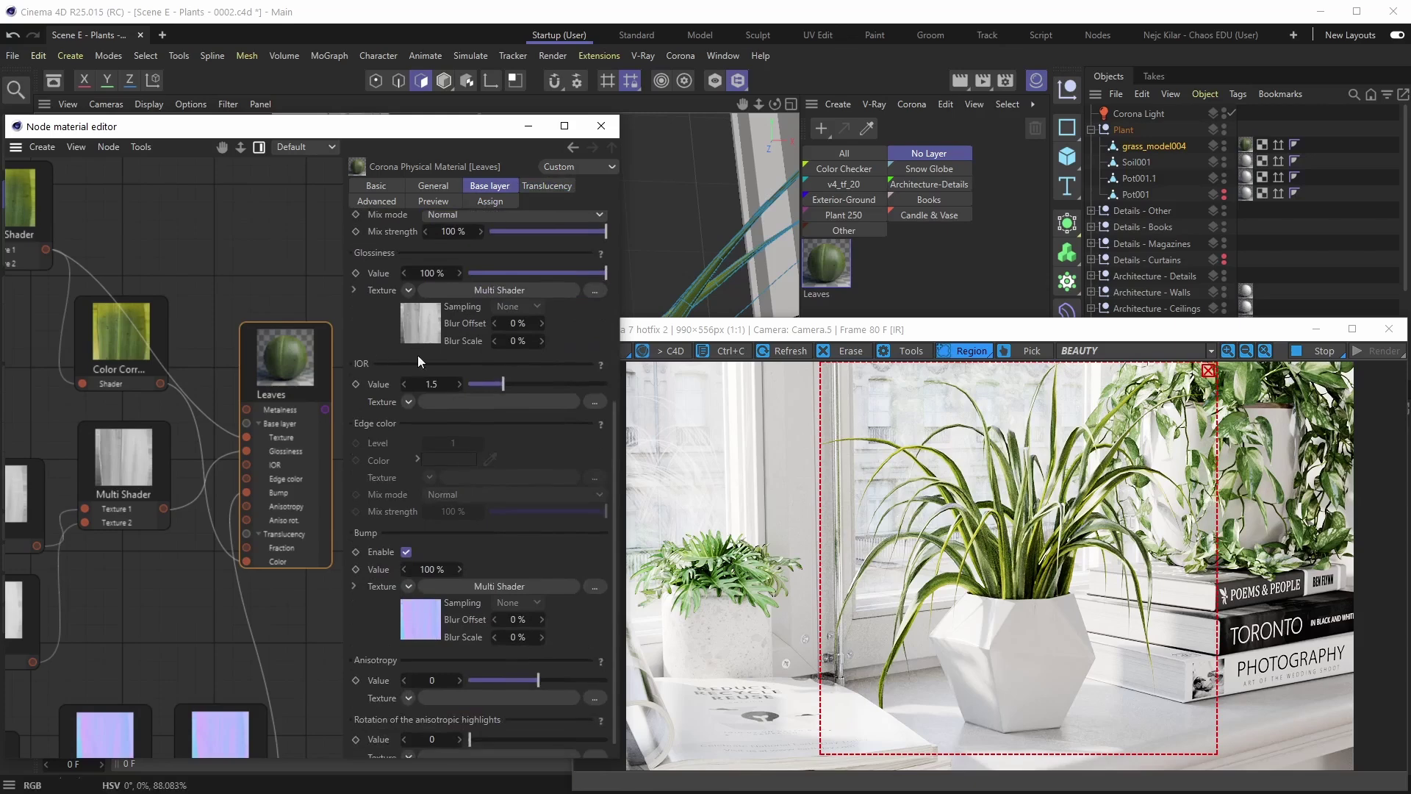
scroll(439, 399, up, 3)
click(381, 448)
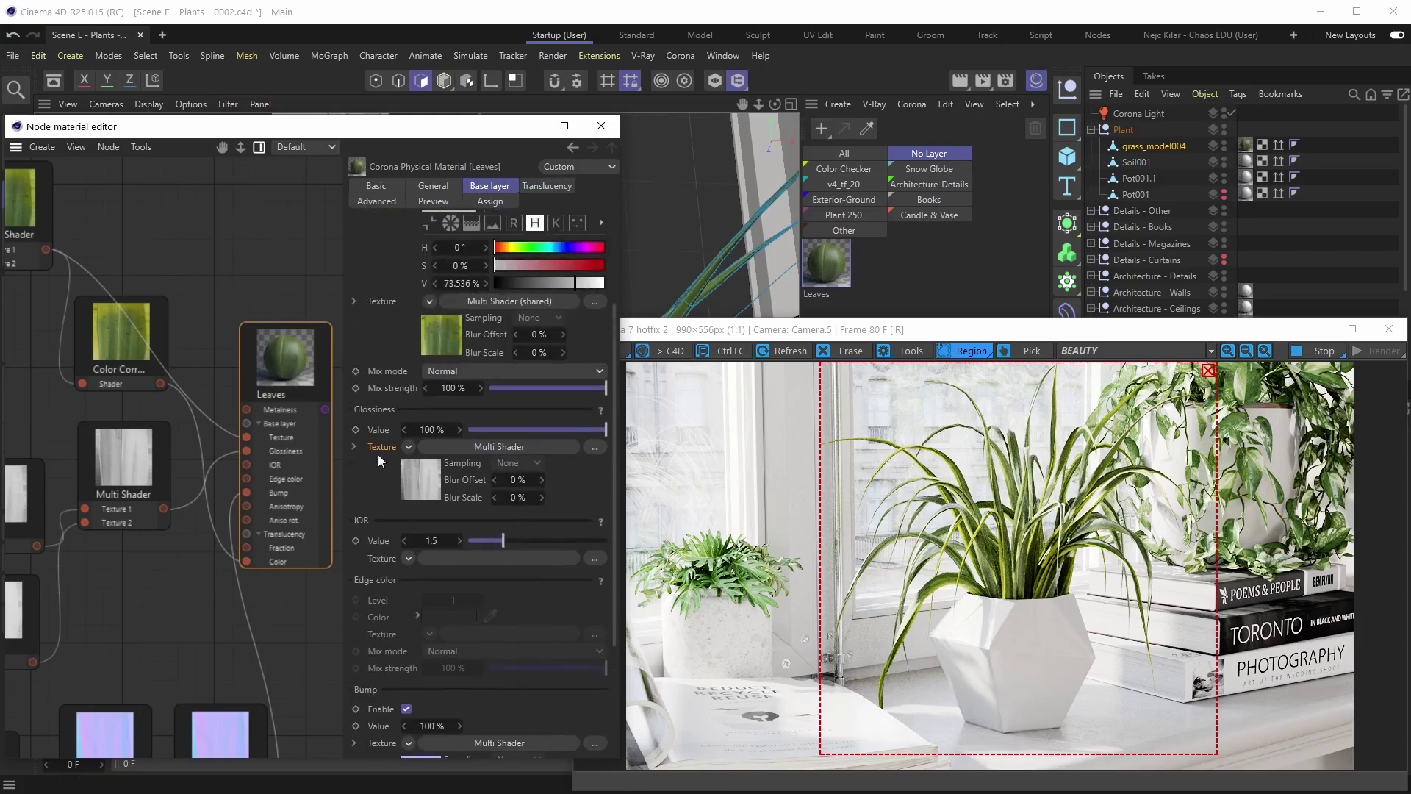
scroll(382, 483, up, 2)
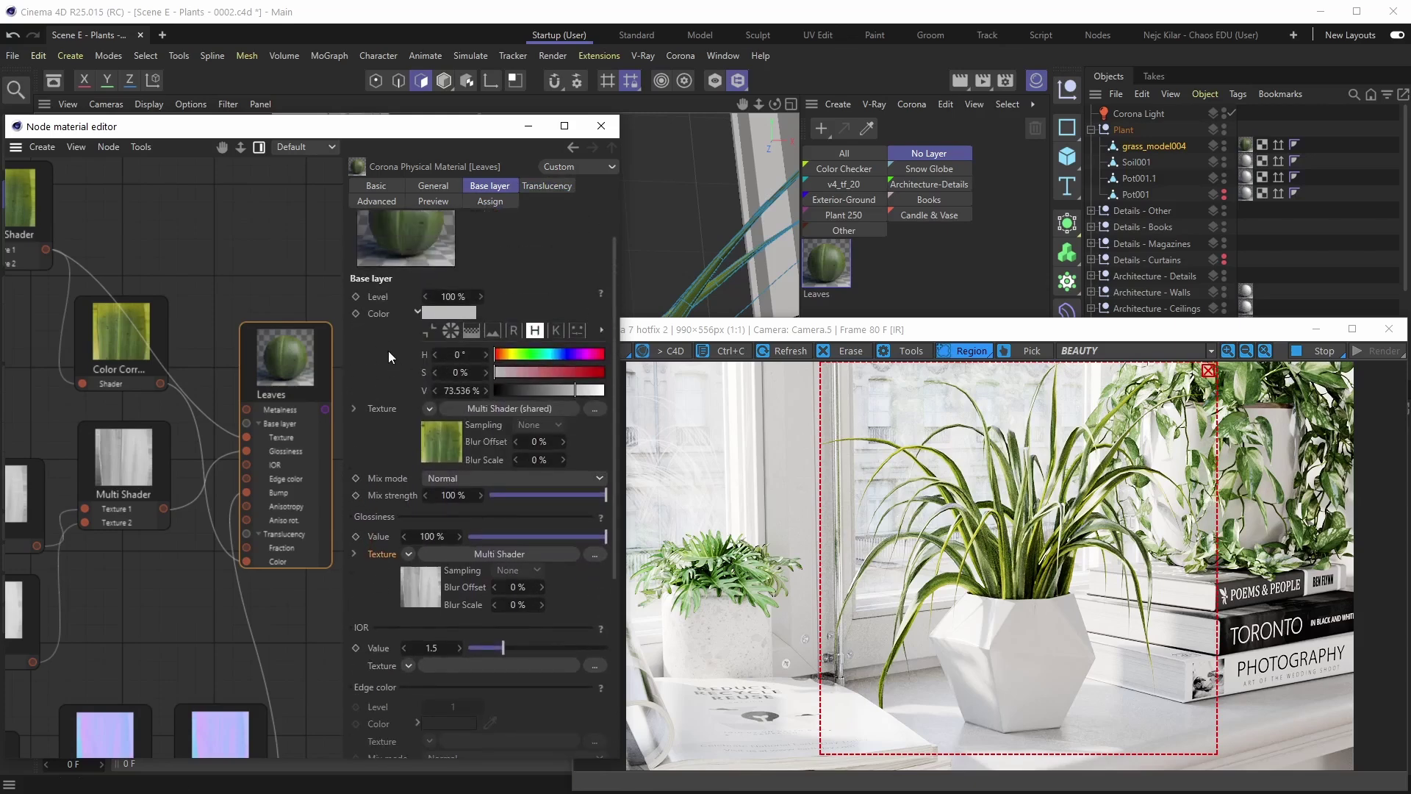
scroll(523, 275, up, 1)
scroll(535, 294, up, 1)
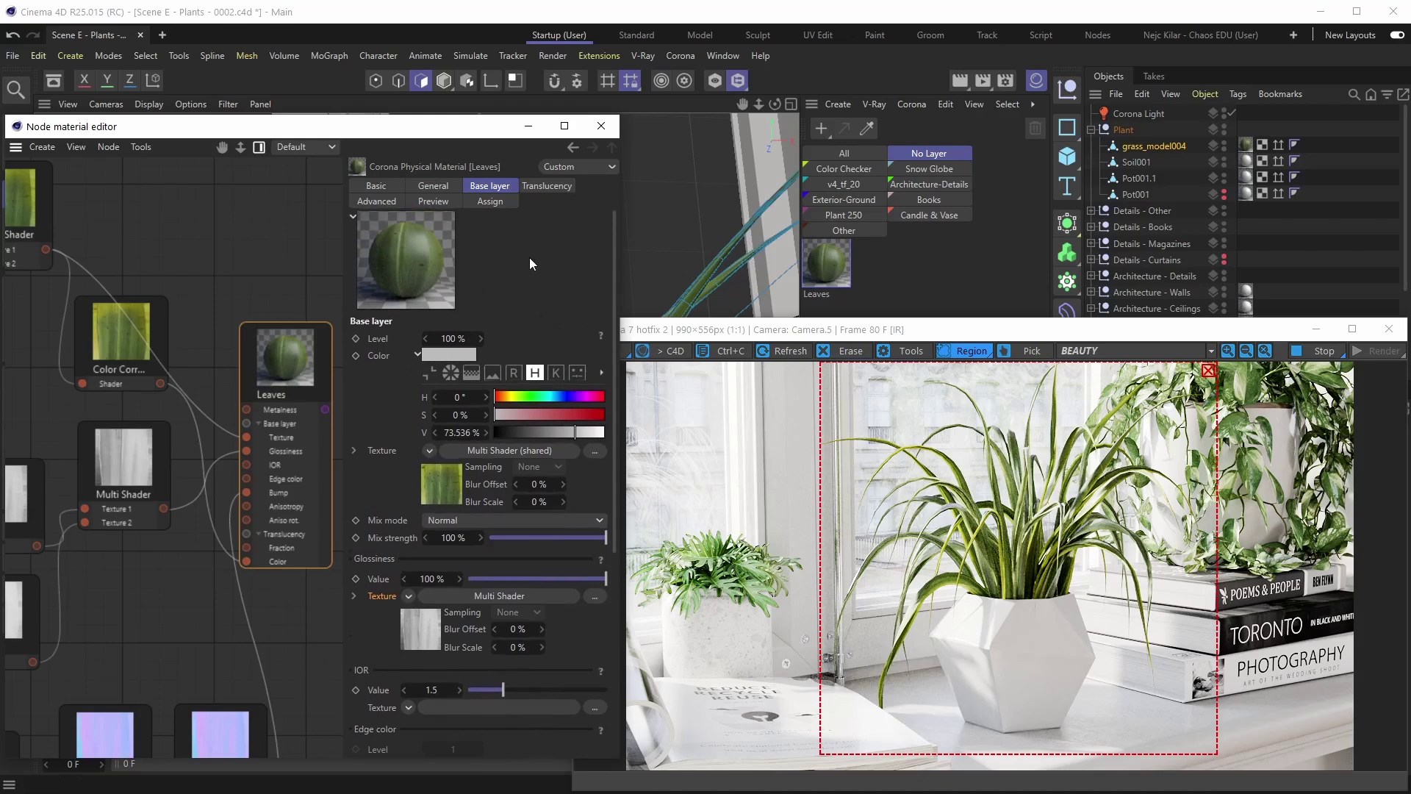
click(548, 187)
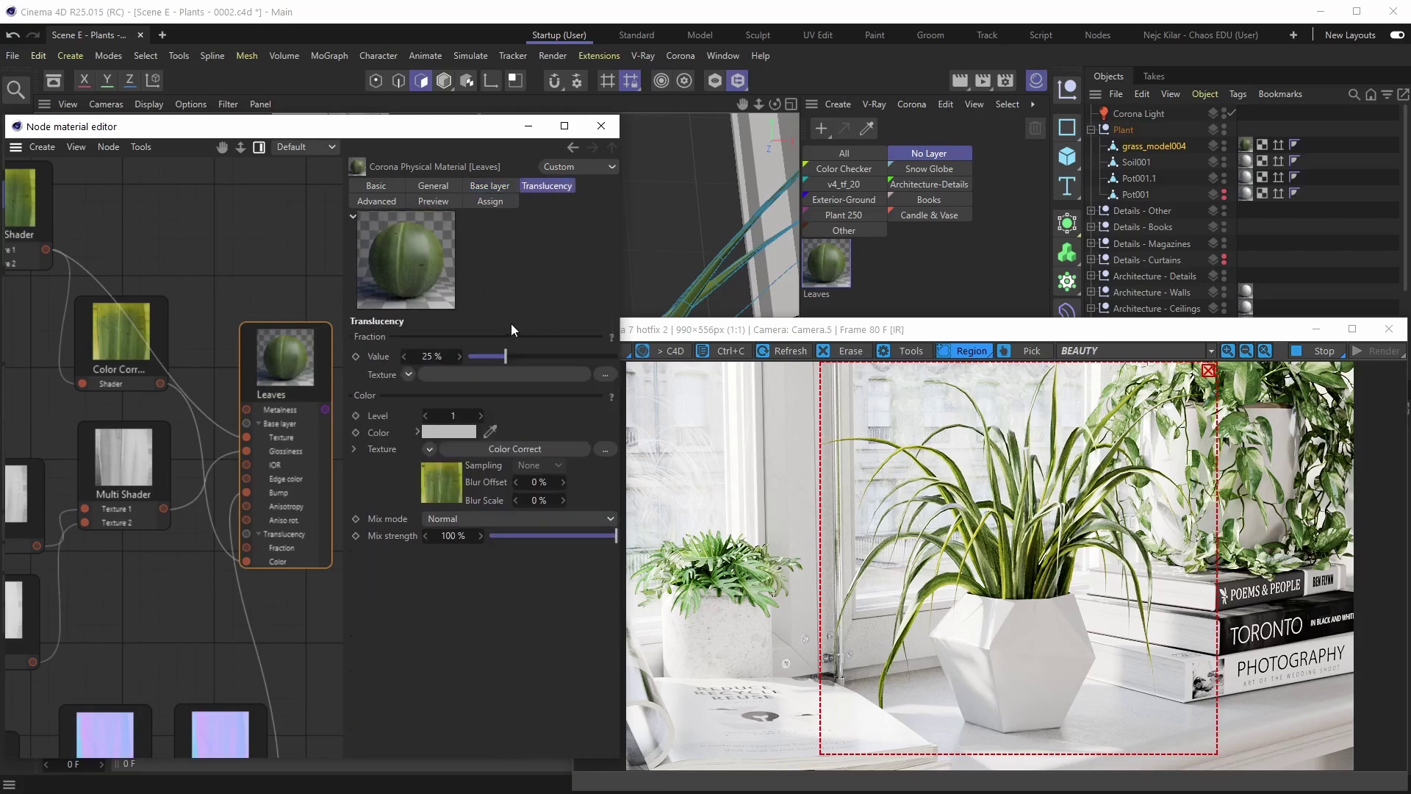
click(386, 186)
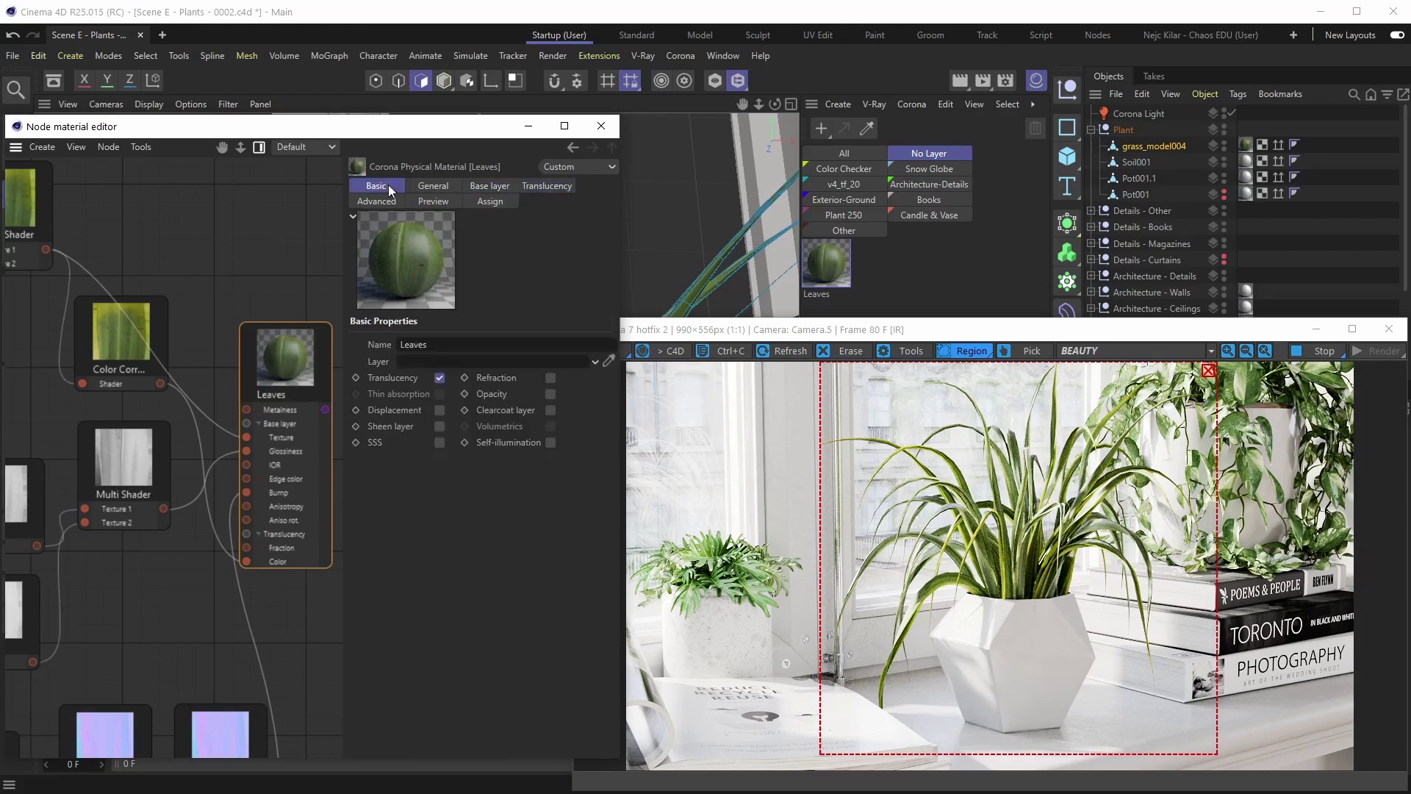
Step: Inspect the selected leaf blade's geometry in the viewport and check the Thin shell option of the Leaves material in the node material editor
click(532, 136)
alt+drag(425, 405, 451, 392)
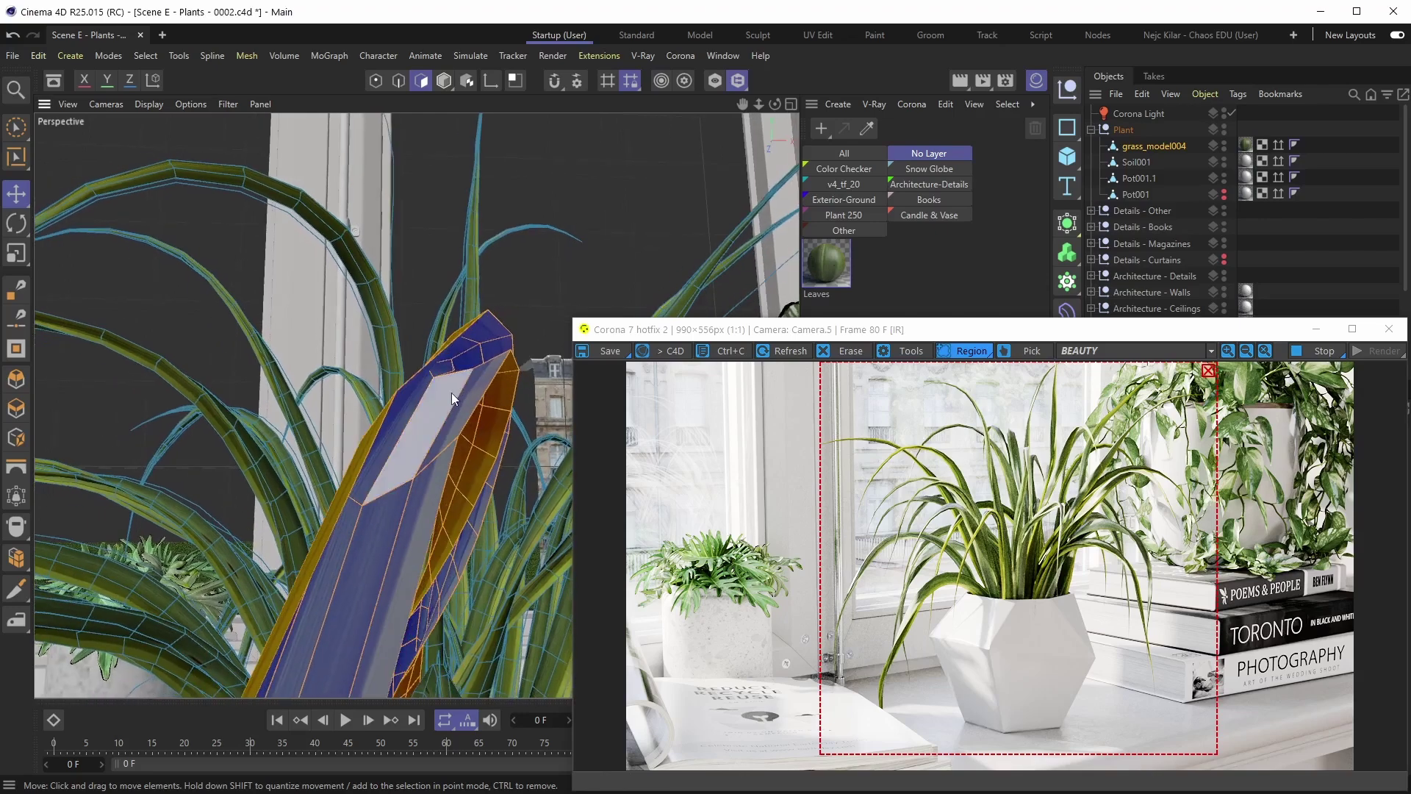
click(680, 56)
click(685, 262)
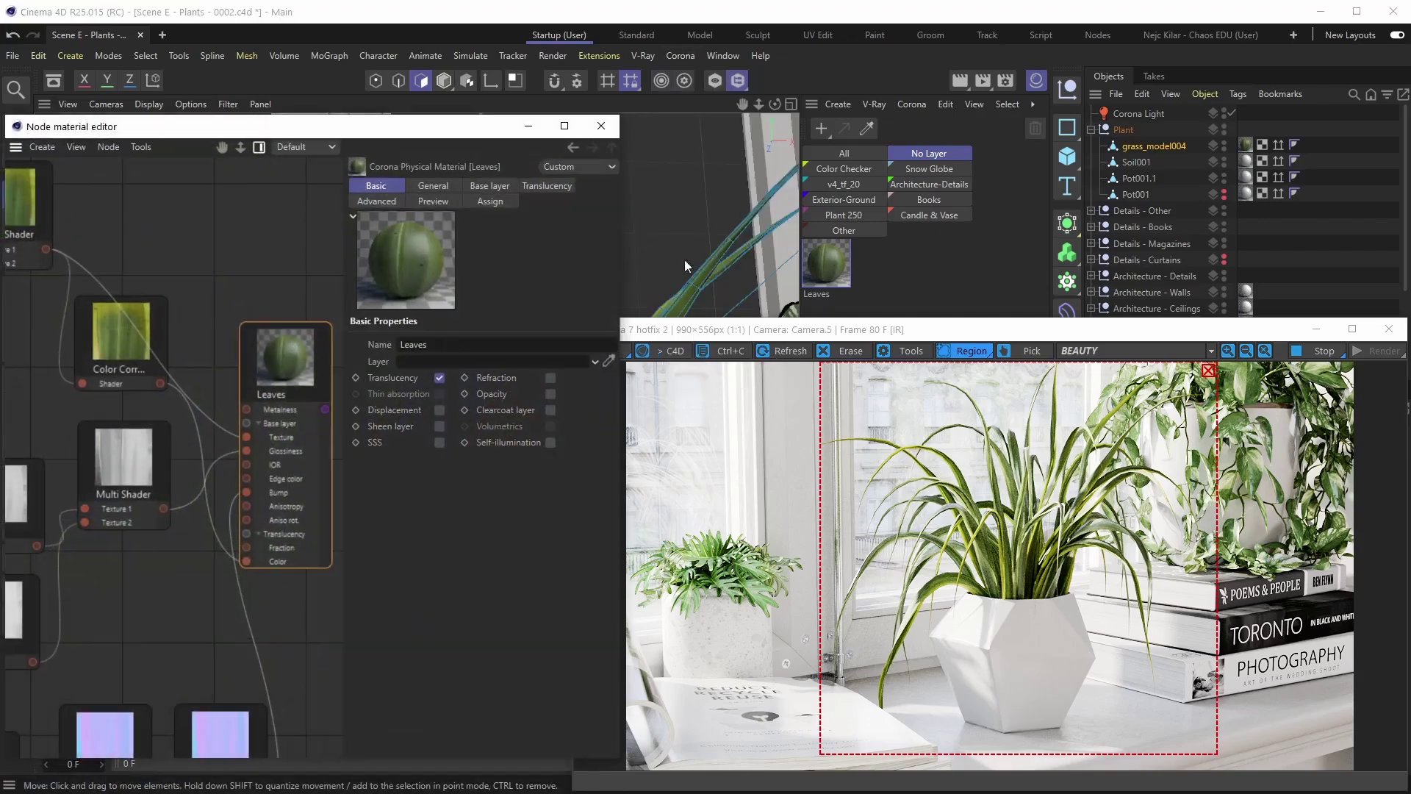
click(435, 187)
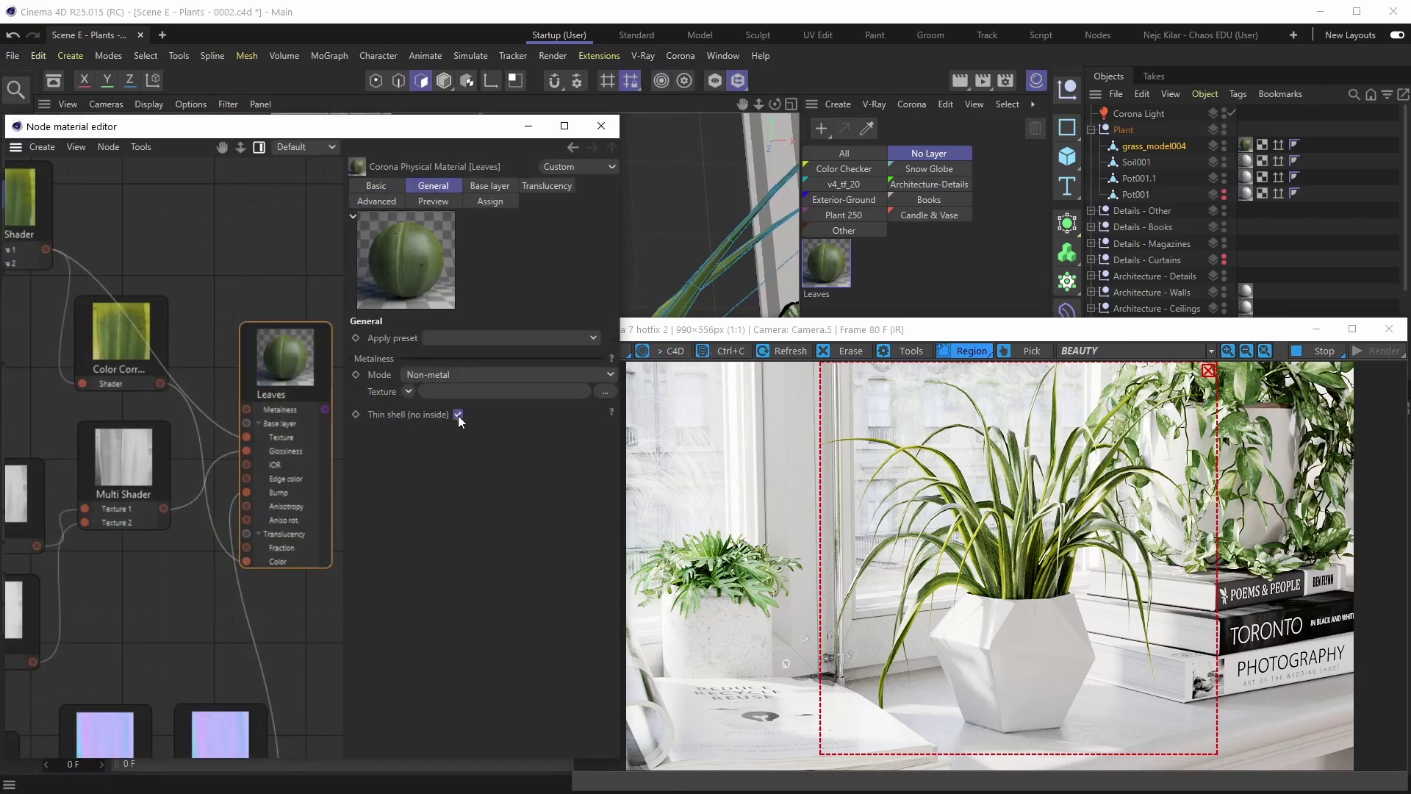
click(376, 186)
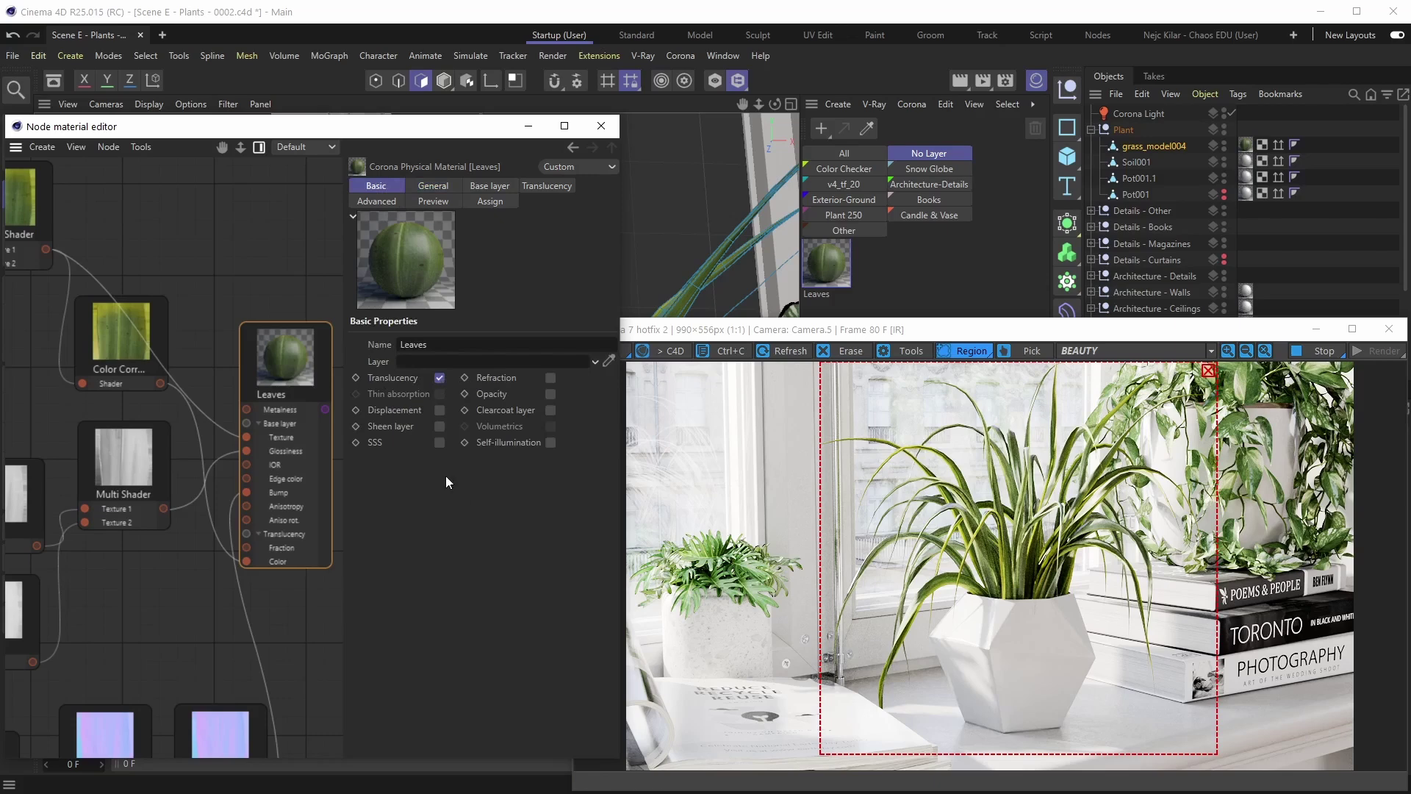
Step: Examine the leaf blade's mesh from another angle and reopen the node material editor at the Leaves material's basic properties
click(529, 126)
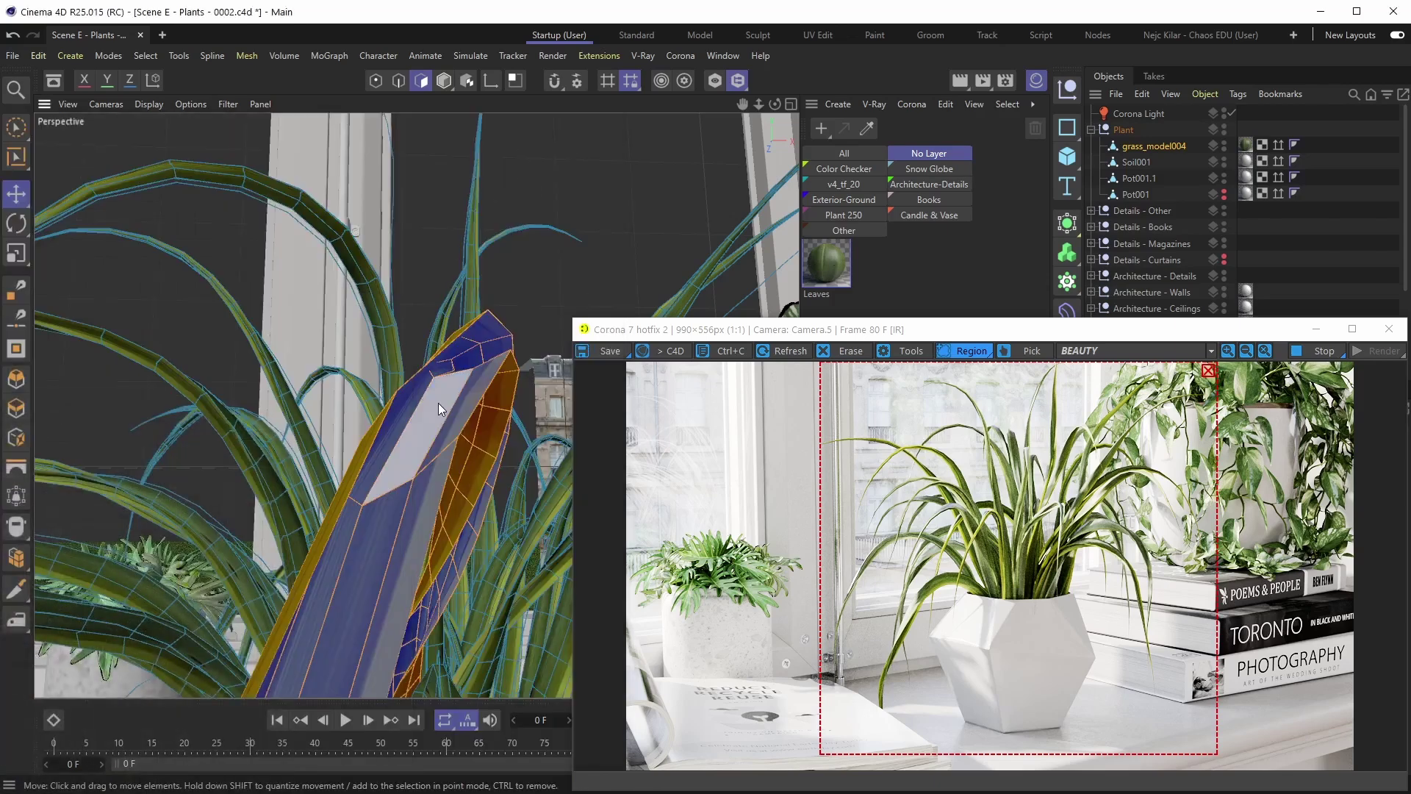
alt+drag(448, 386, 448, 366)
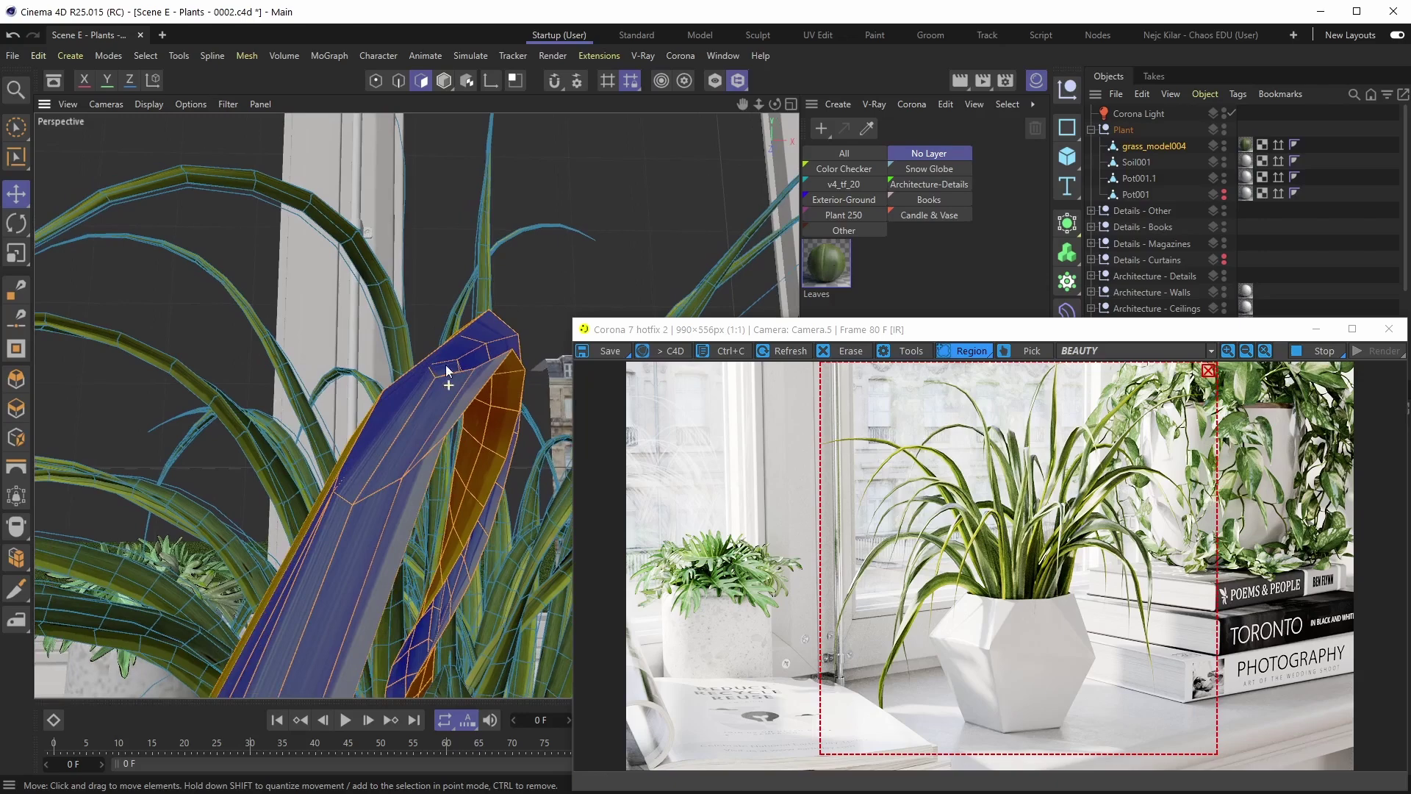
click(681, 56)
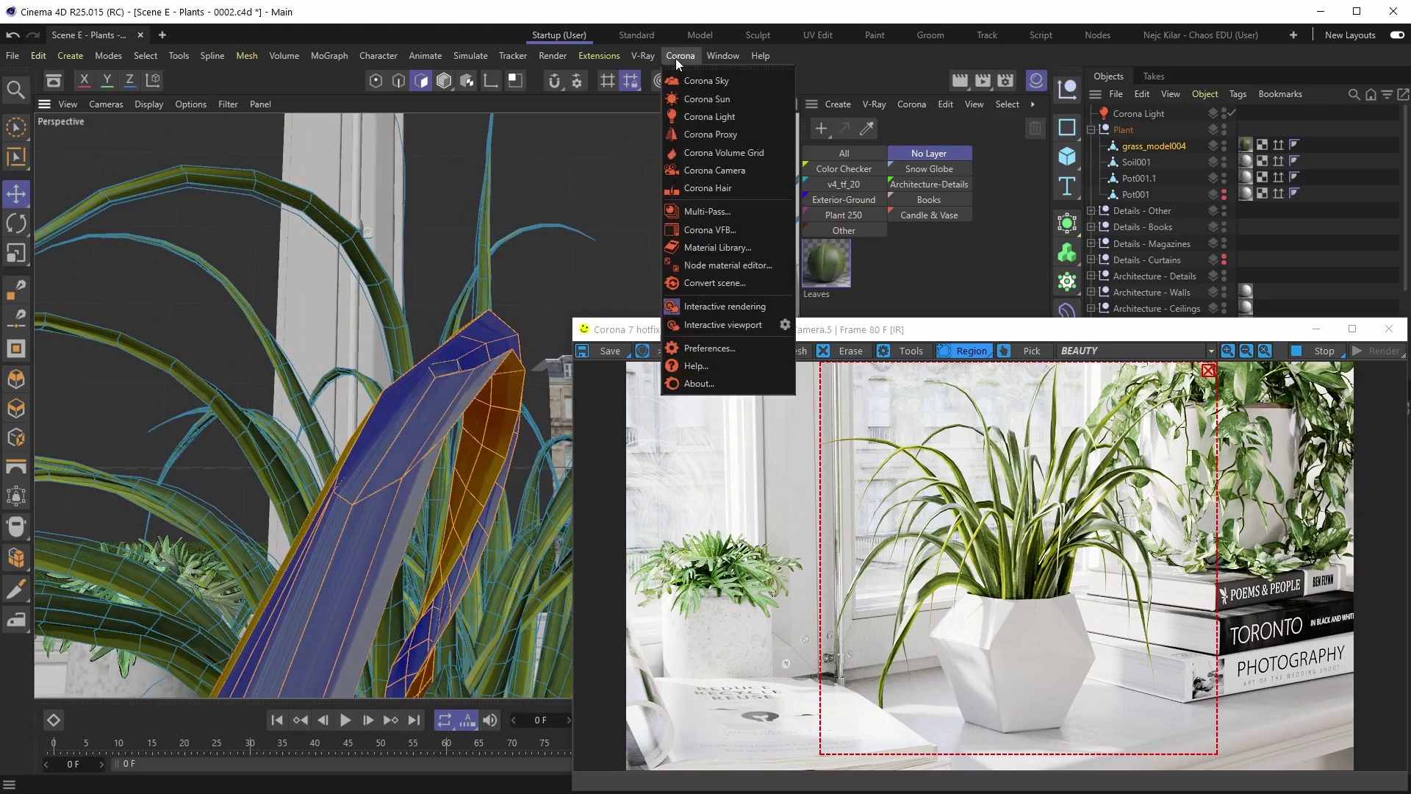
click(721, 263)
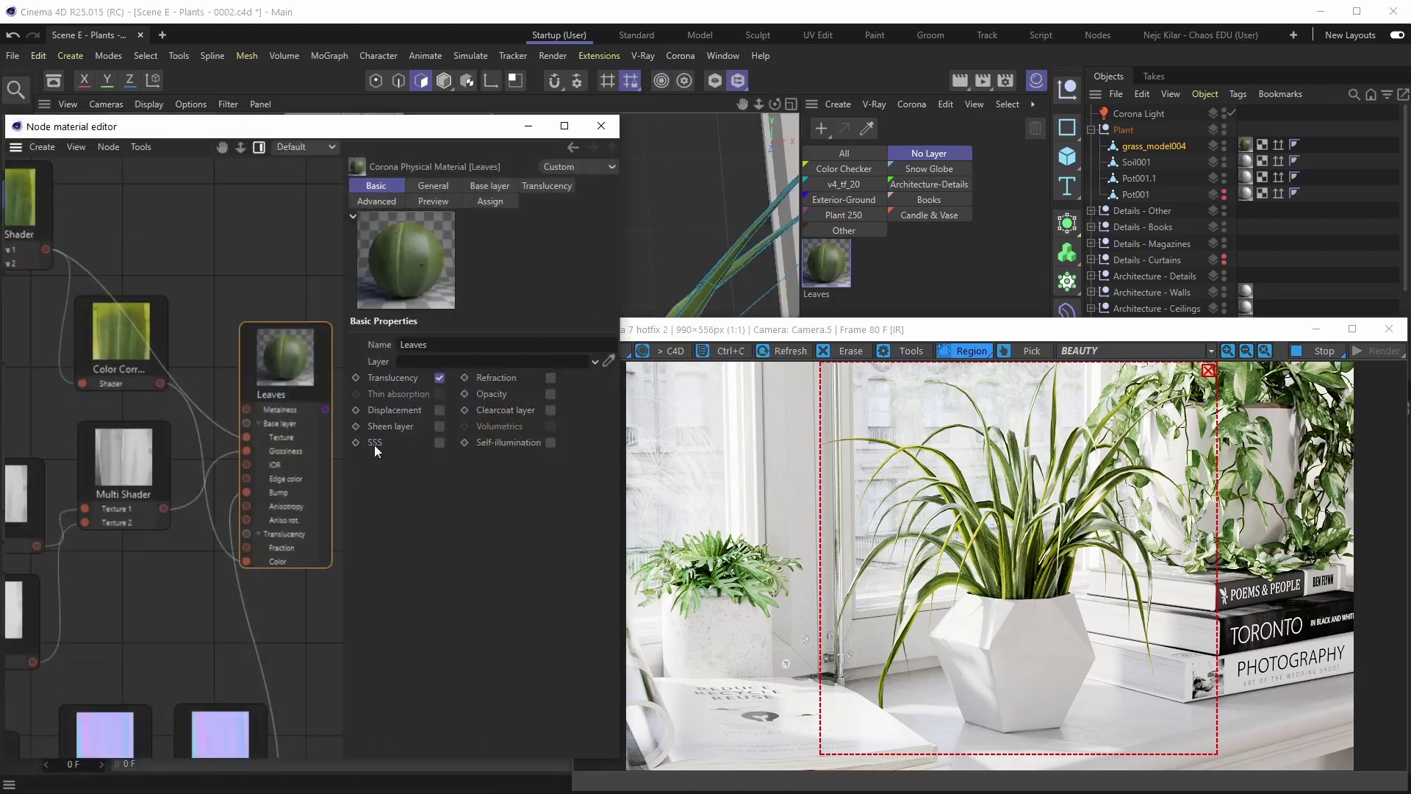